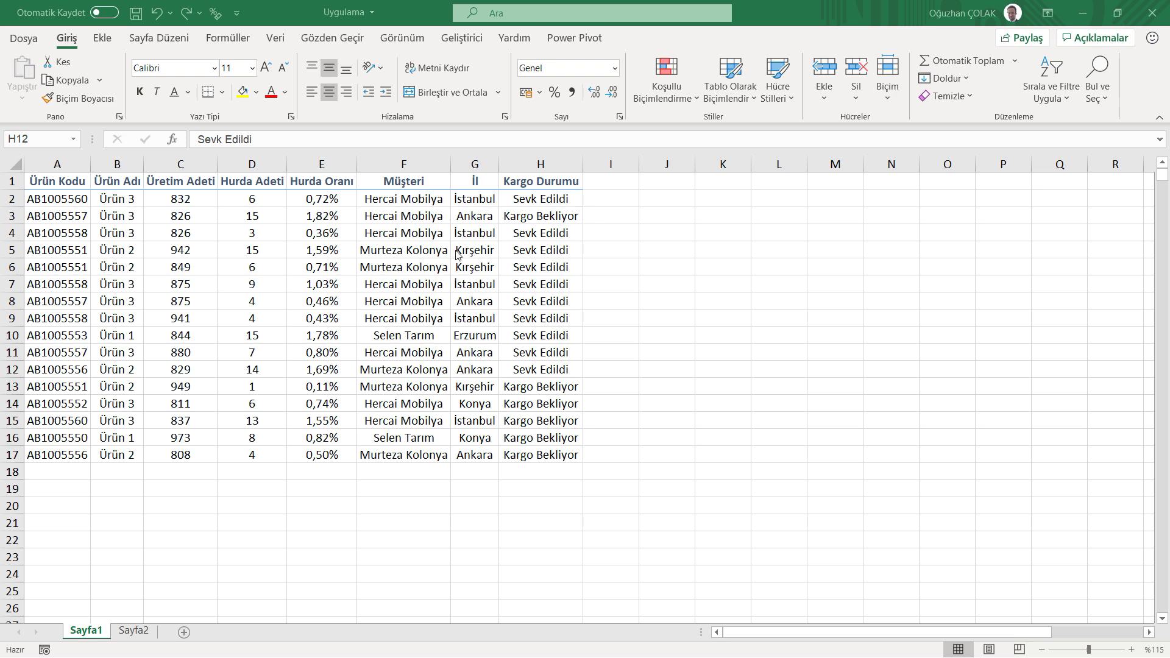
# Step: From cell F4, select the whole production range A1:H17 and bring up the table styles
pyautogui.click(439, 237)
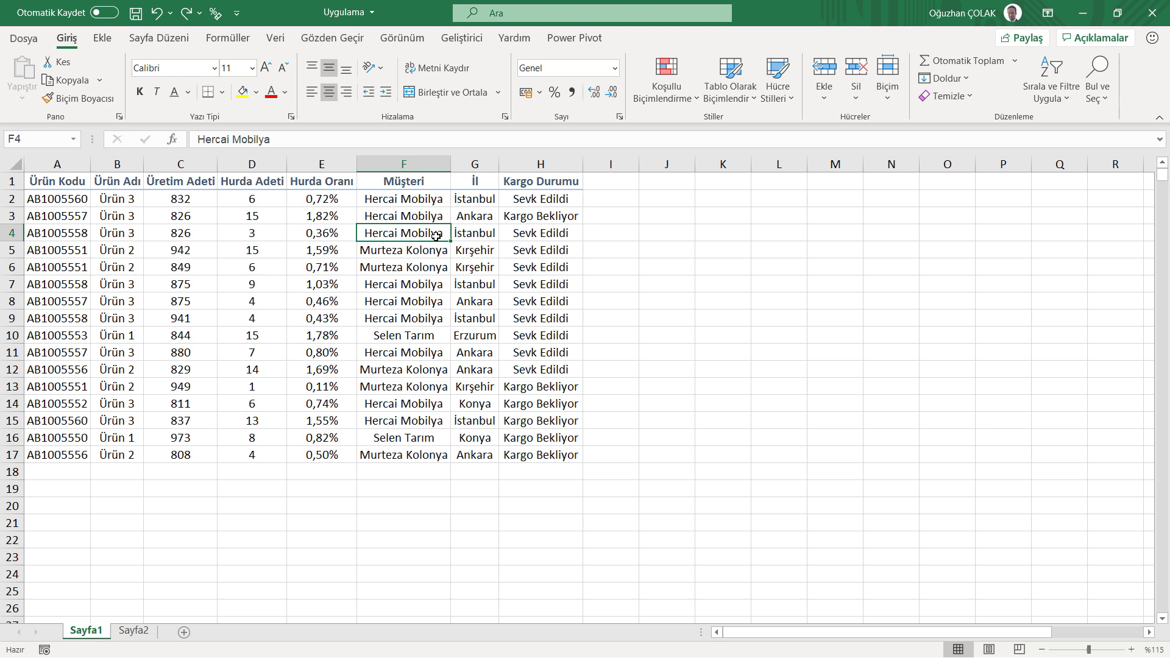
pyautogui.hotkey('ctrl', 'a')
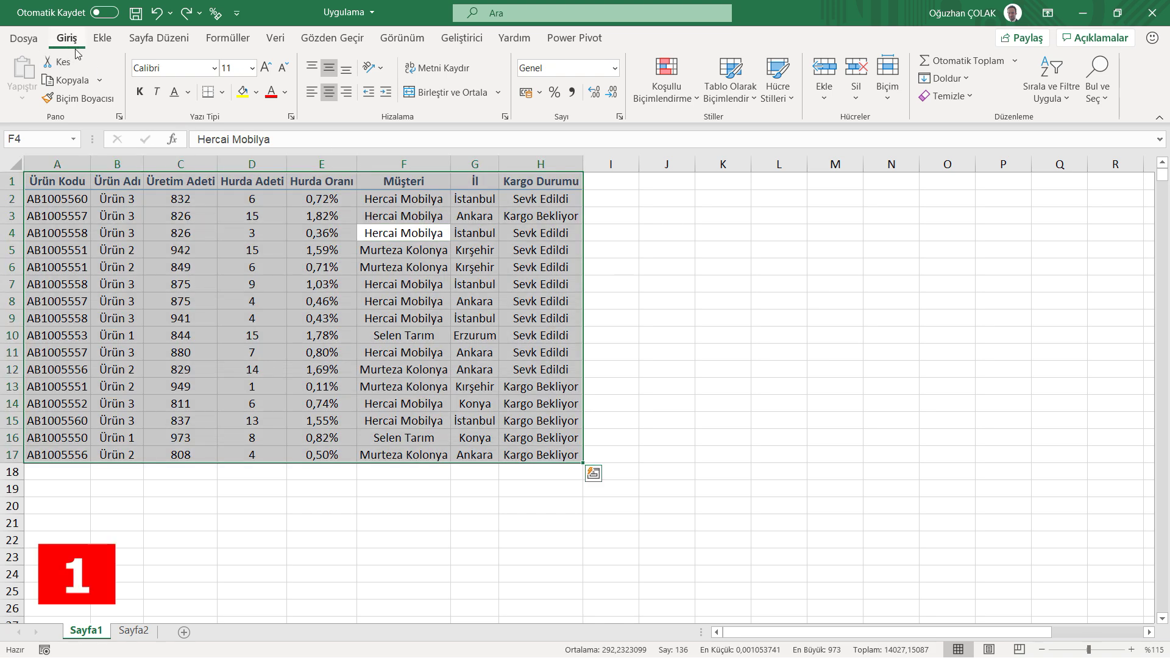
pyautogui.click(729, 86)
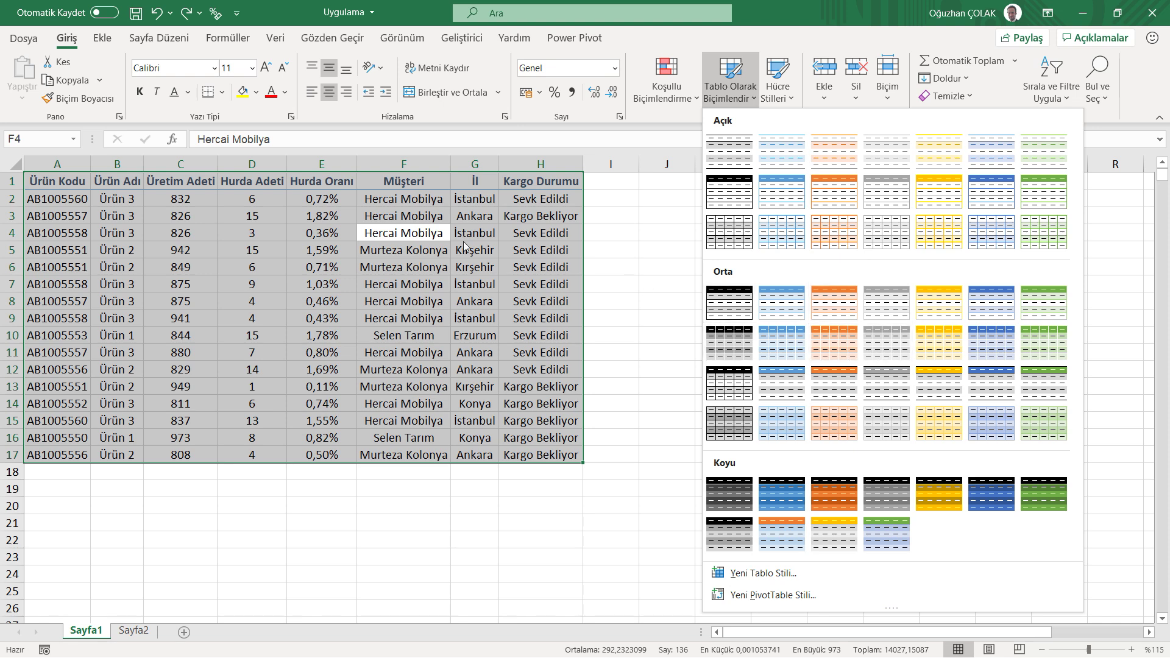
# Step: Make A1:H17 a table with headers via Ekle > Tablo, giving filter buttons and banded rows
pyautogui.press('Escape')
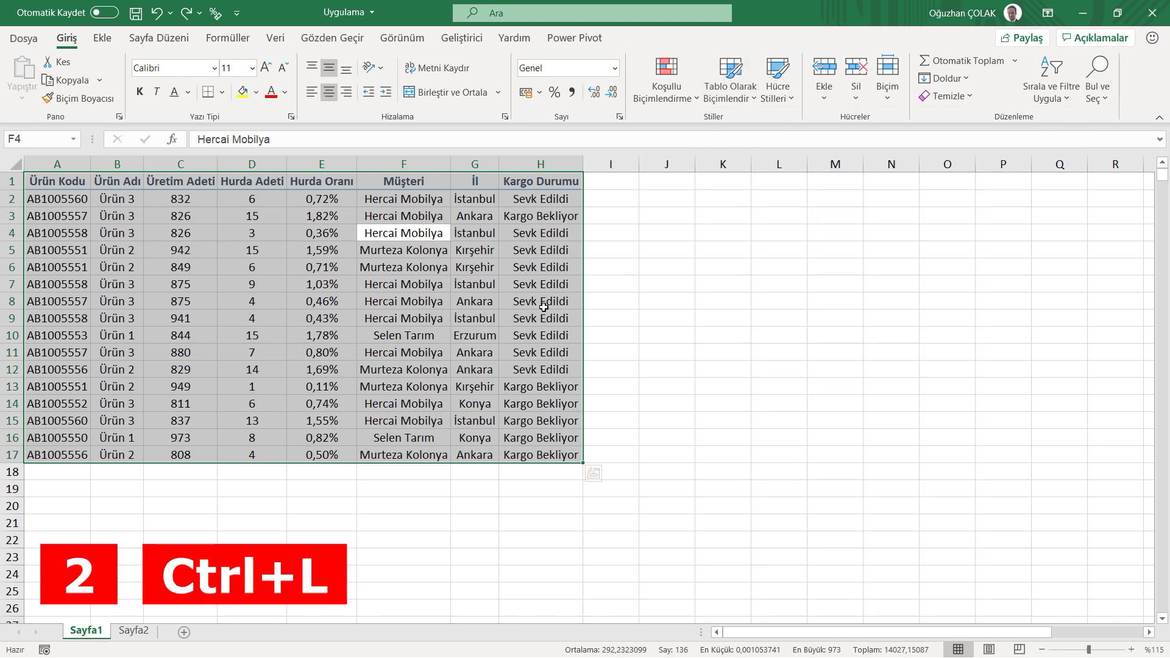
pyautogui.hotkey('ctrl', 'l')
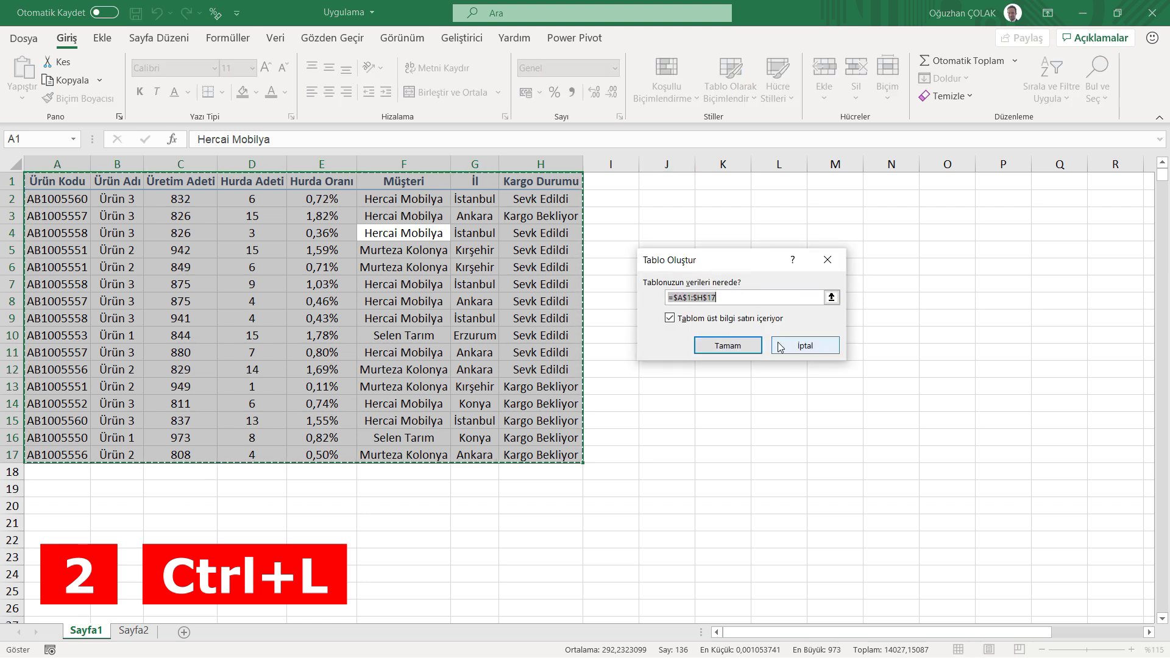
pyautogui.click(824, 261)
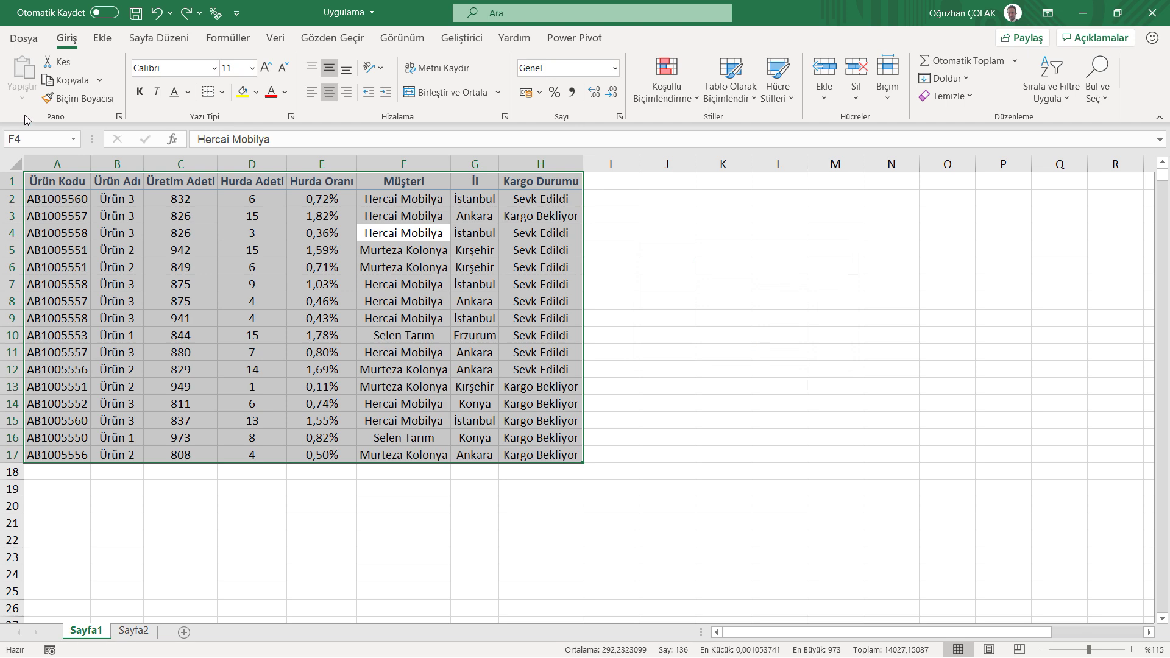
pyautogui.click(103, 38)
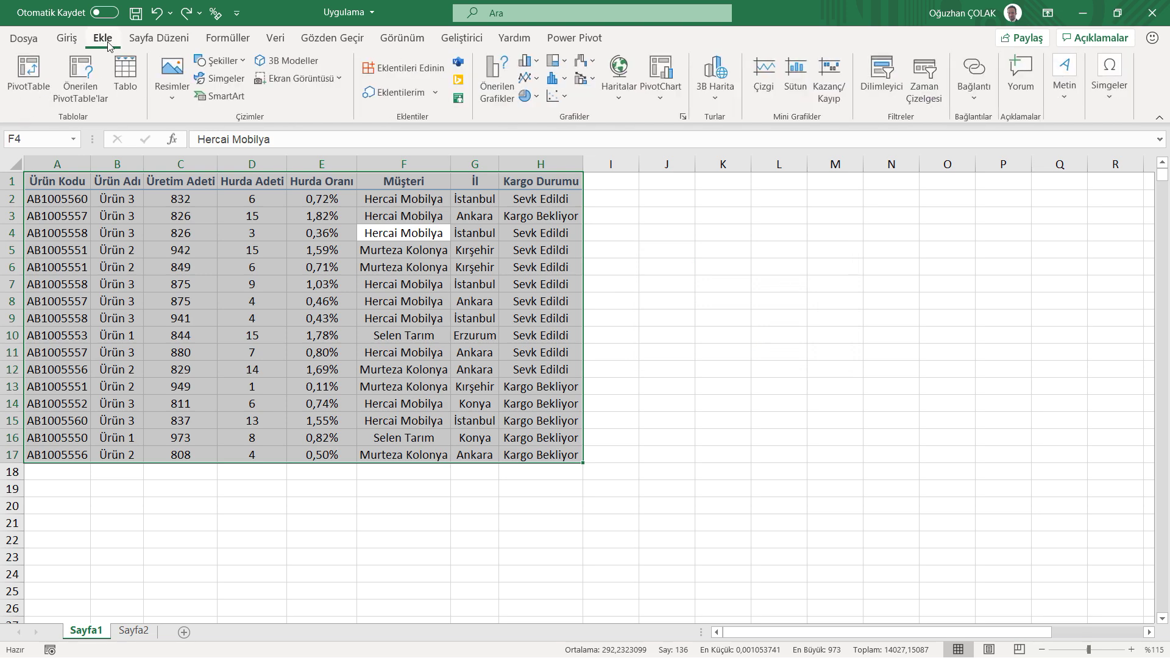
pyautogui.click(126, 73)
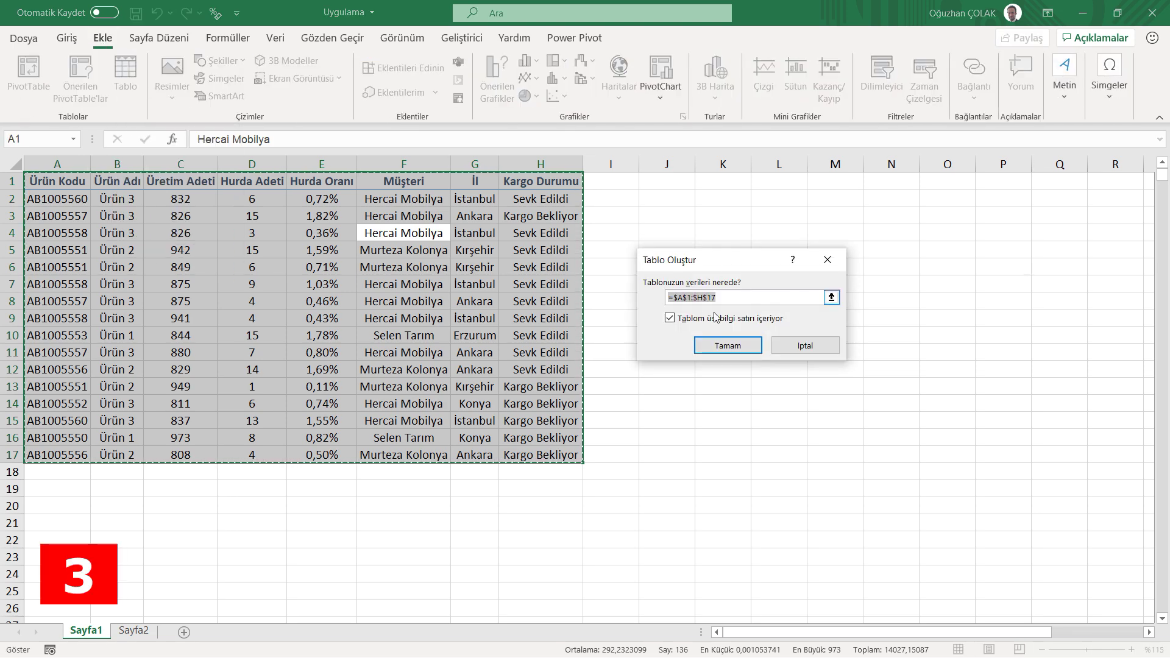
pyautogui.click(726, 346)
pyautogui.click(719, 352)
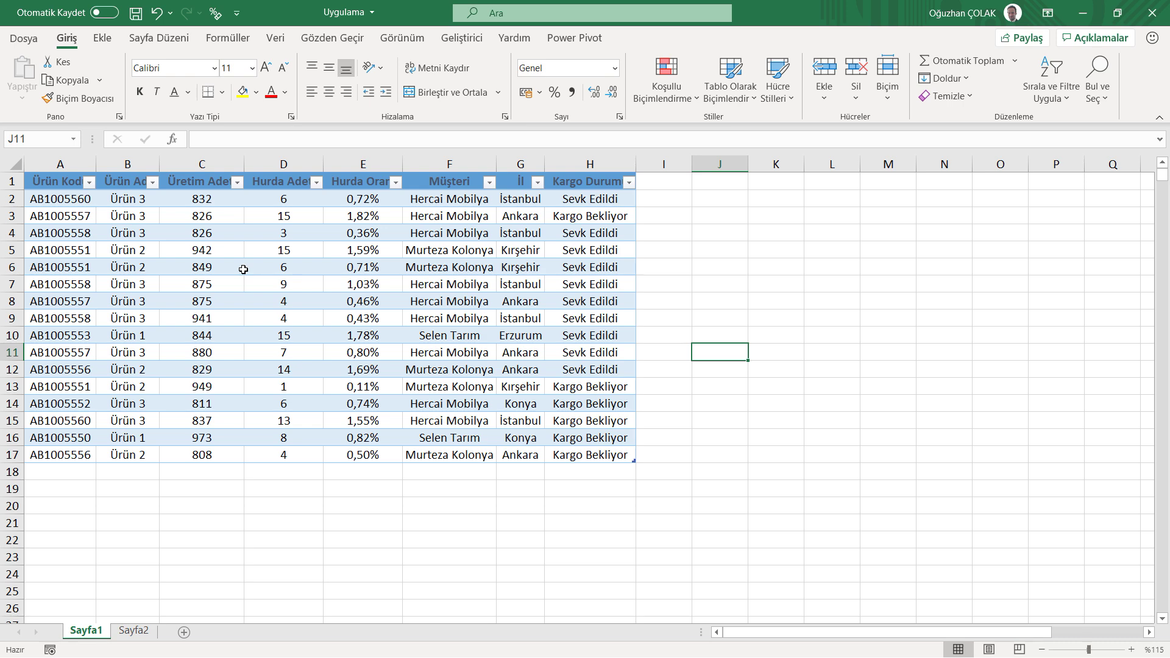
pyautogui.moveTo(72, 165); pyautogui.dragTo(581, 169)
# Step: Auto-fit columns A through H to their contents, then deselect by clicking I18
pyautogui.doubleClick(544, 163)
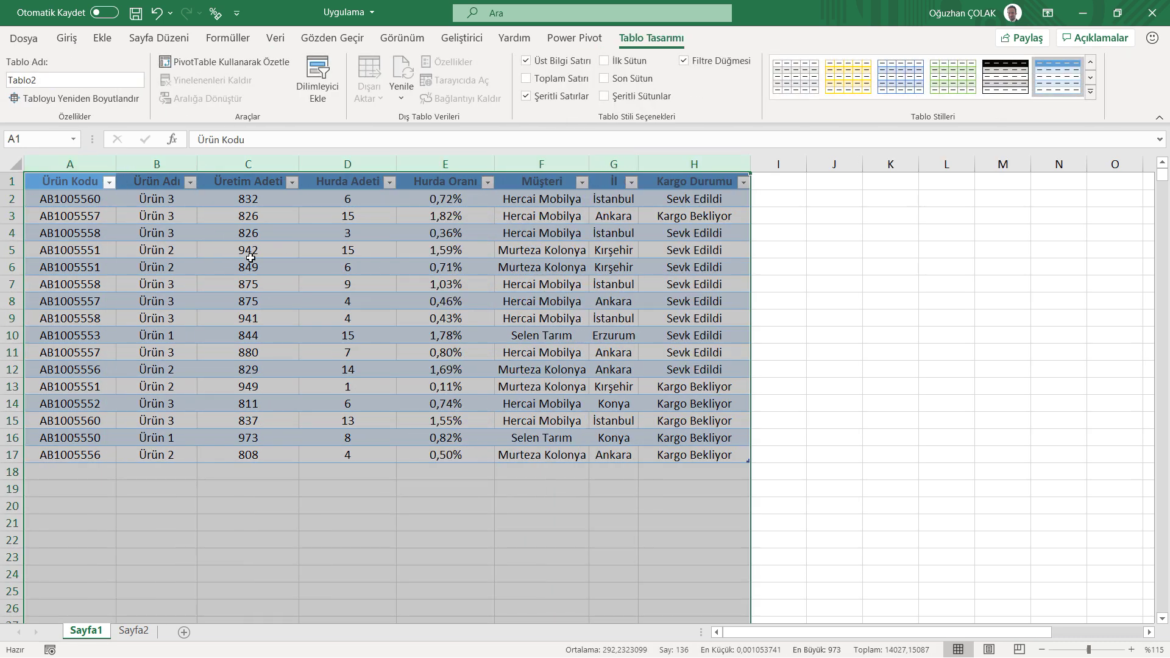
pyautogui.moveTo(69, 181); pyautogui.dragTo(700, 186)
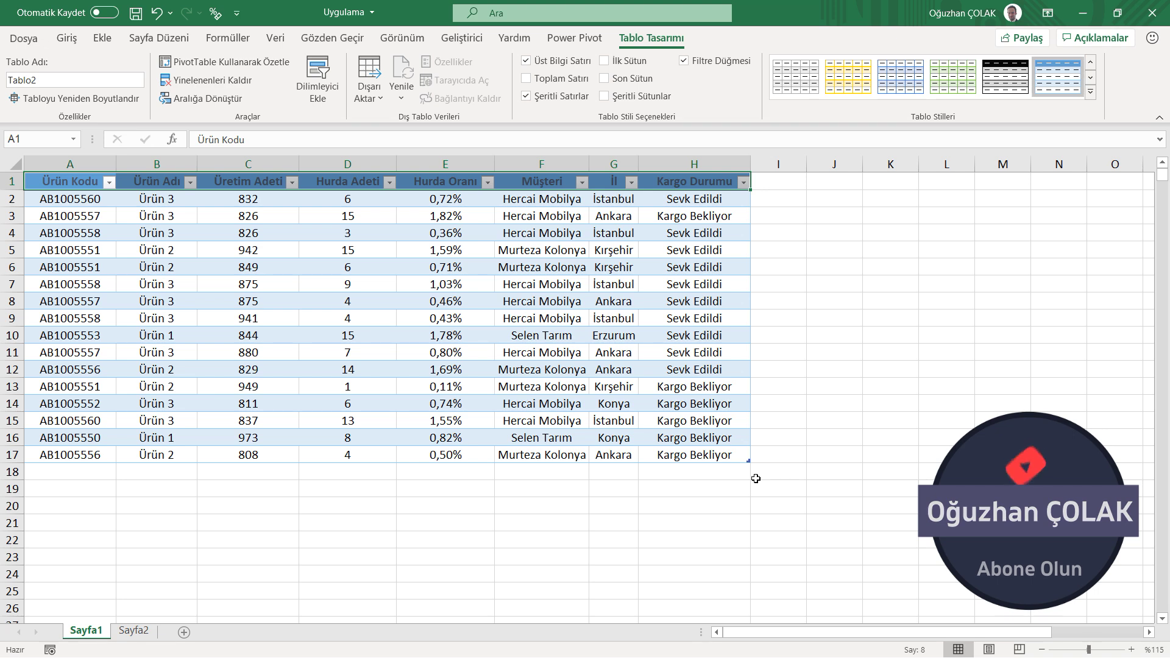
pyautogui.click(756, 479)
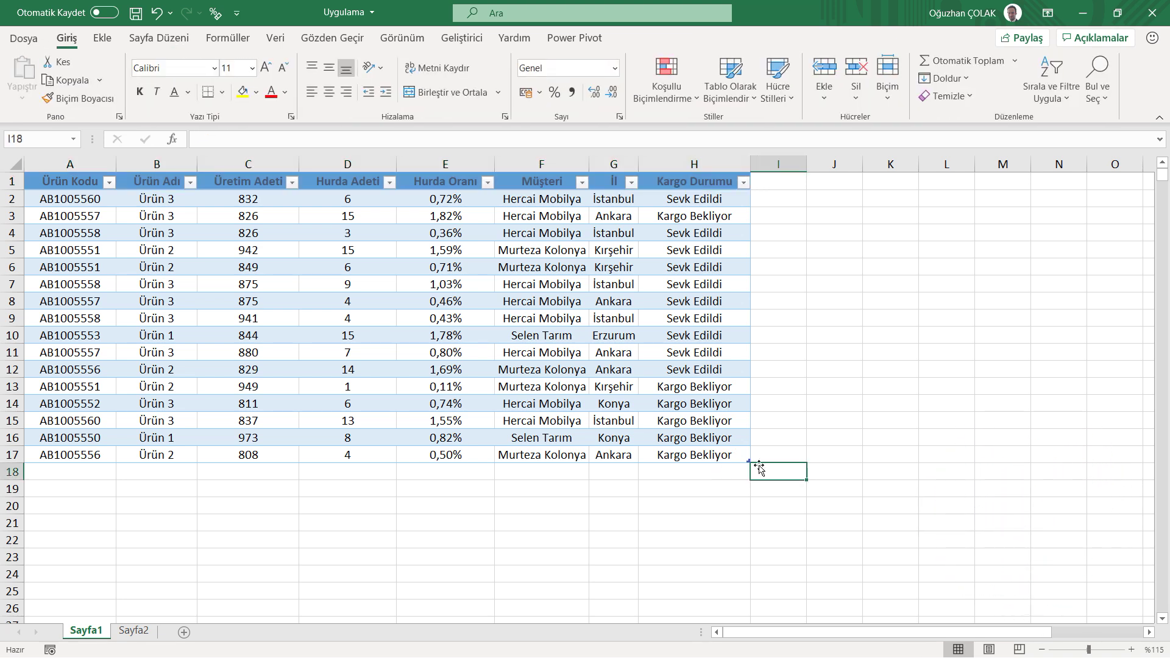
# Step: Extend the table to row 23 and enter 850 produced and 5 scrap in row 18
pyautogui.moveTo(742, 488); pyautogui.dragTo(744, 566)
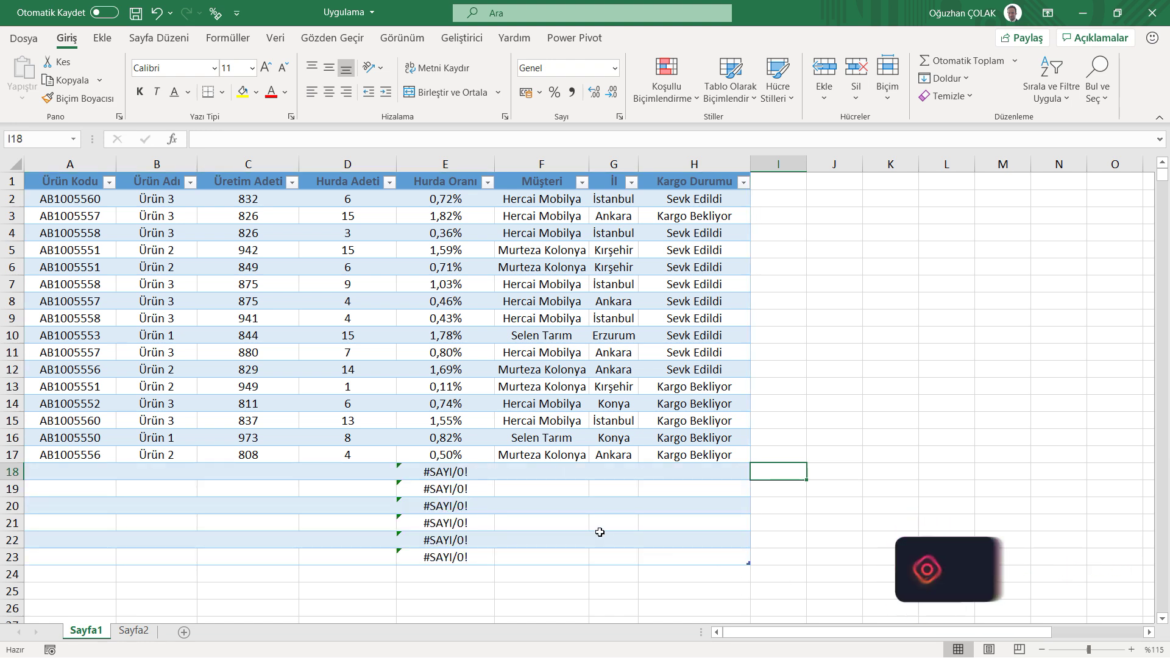
pyautogui.click(272, 468)
pyautogui.write('850')
pyautogui.press('Tab')
pyautogui.write('5')
pyautogui.press('Return')
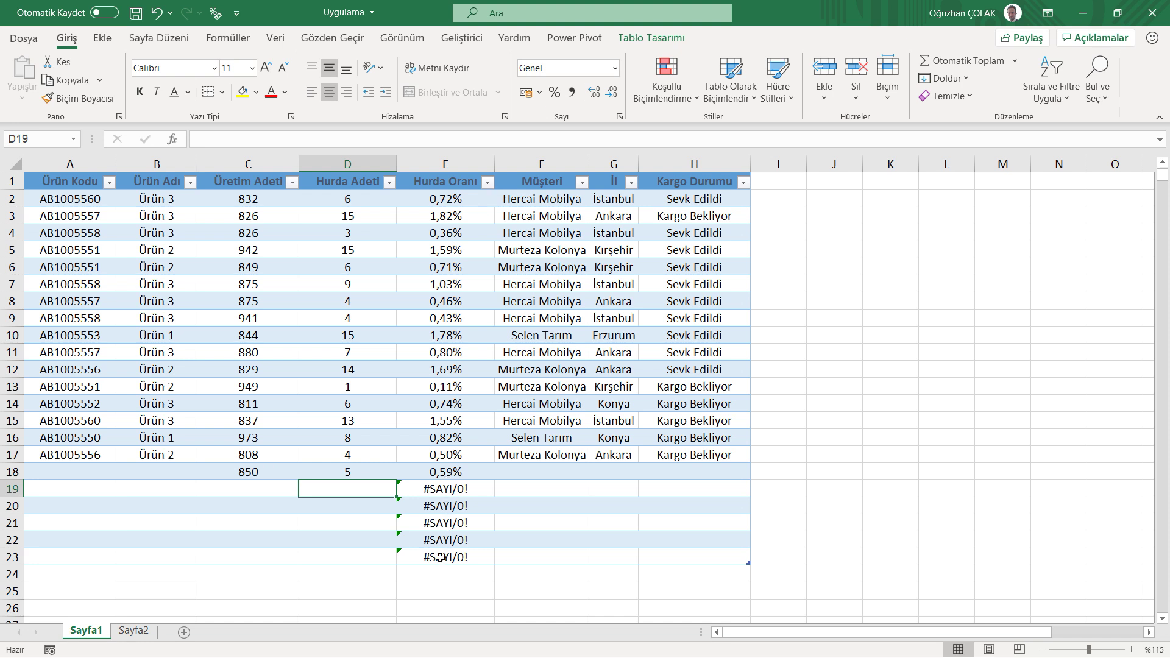
pyautogui.click(541, 441)
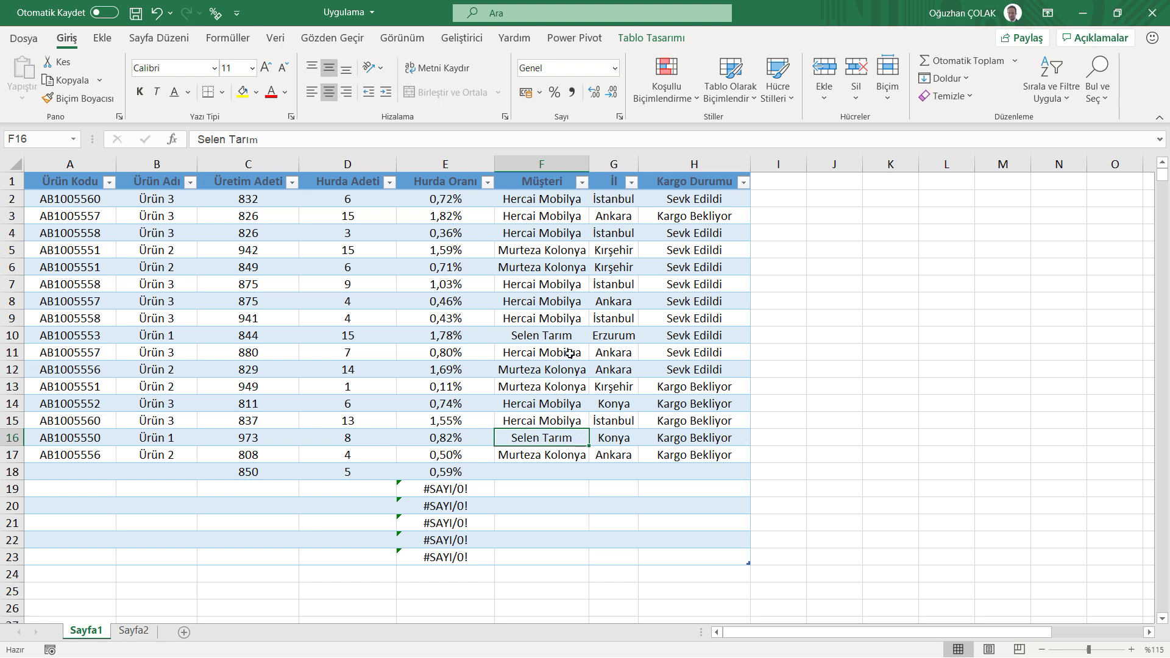
pyautogui.click(553, 317)
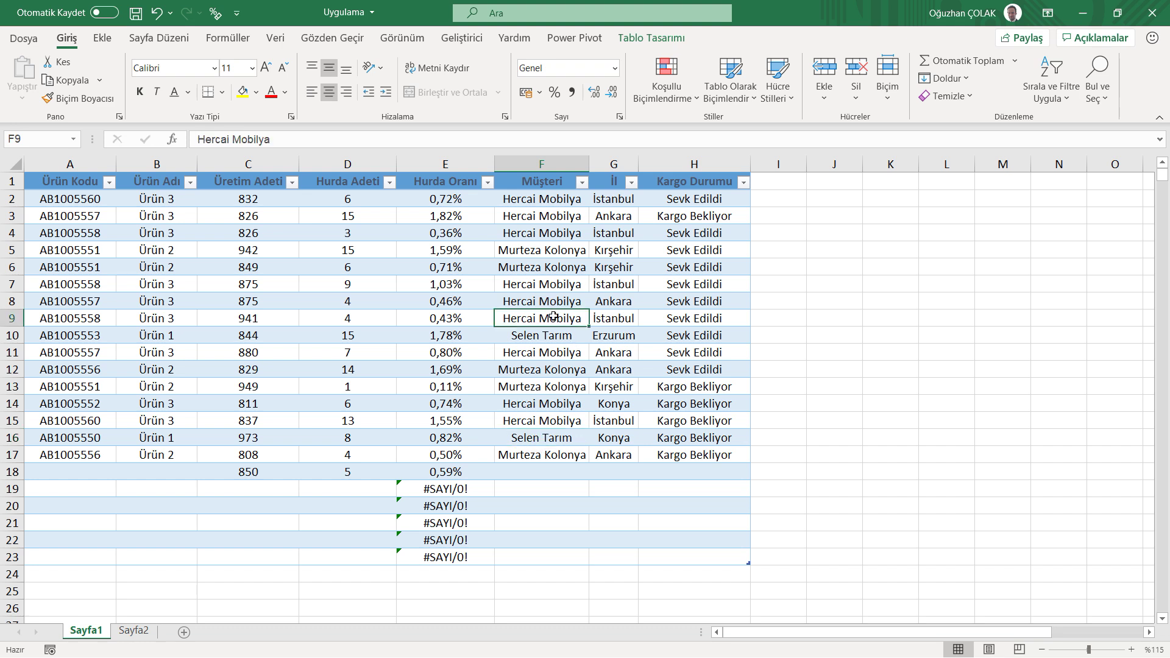
# Step: Convert Tablo2 back to a normal range with Aralığa Dönüştür, confirming with Evet
pyautogui.click(662, 37)
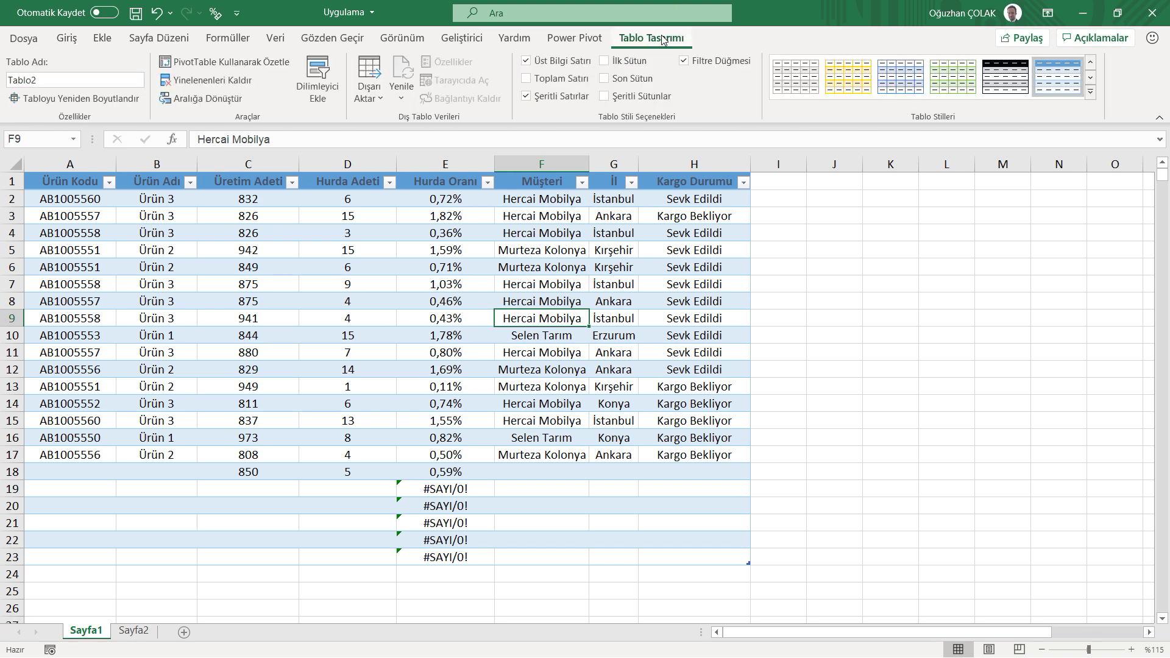
pyautogui.click(214, 98)
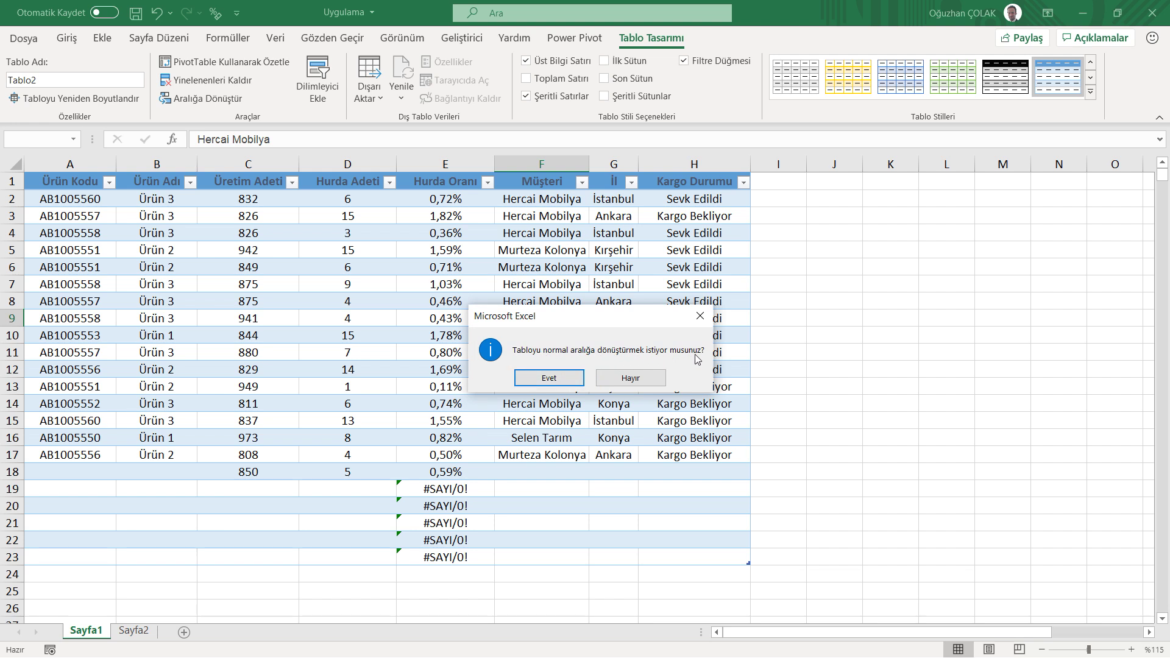
pyautogui.click(549, 378)
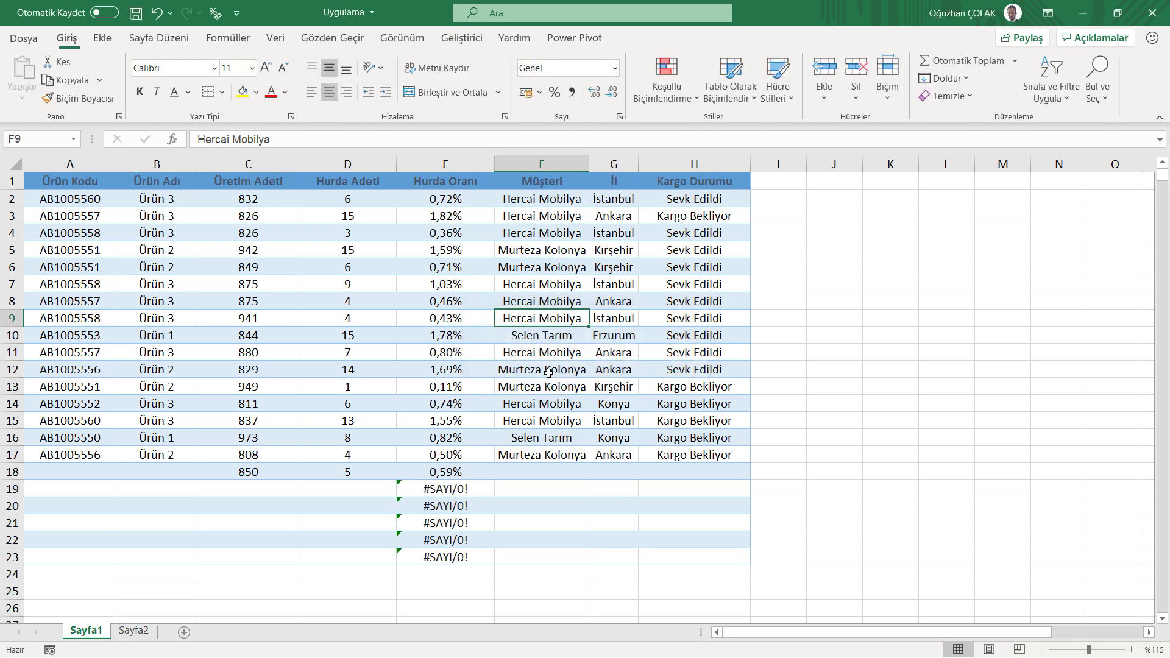
pyautogui.click(771, 527)
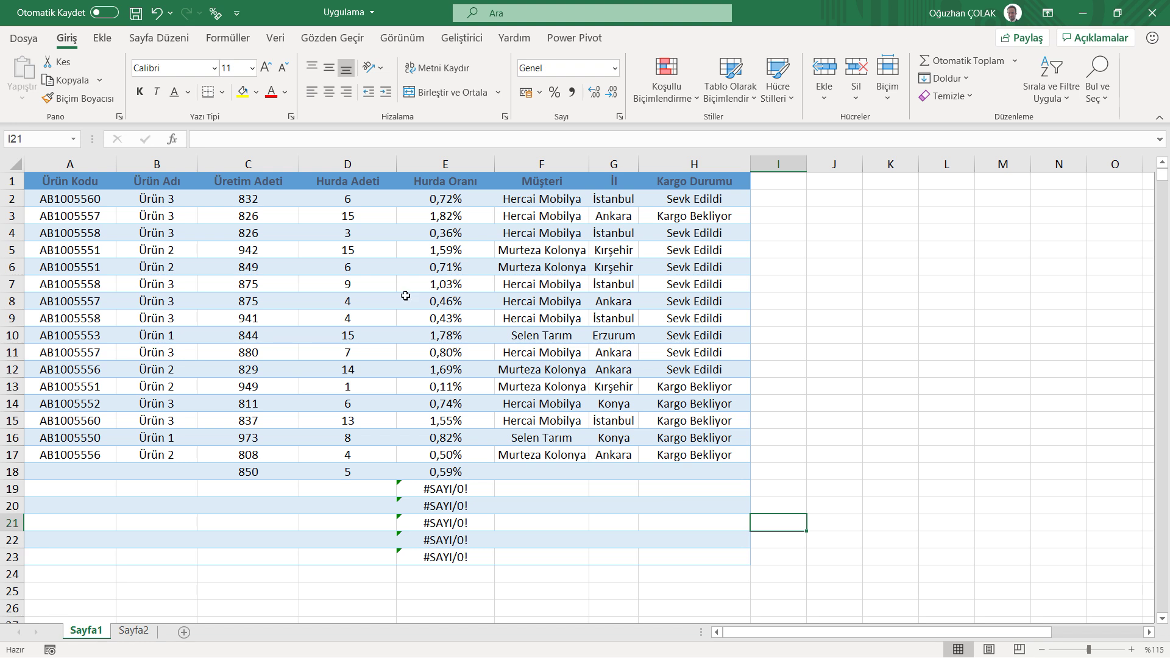
# Step: Select the Üretim Adeti quantities from C2 down to C23
pyautogui.click(134, 186)
pyautogui.click(166, 218)
pyautogui.click(564, 253)
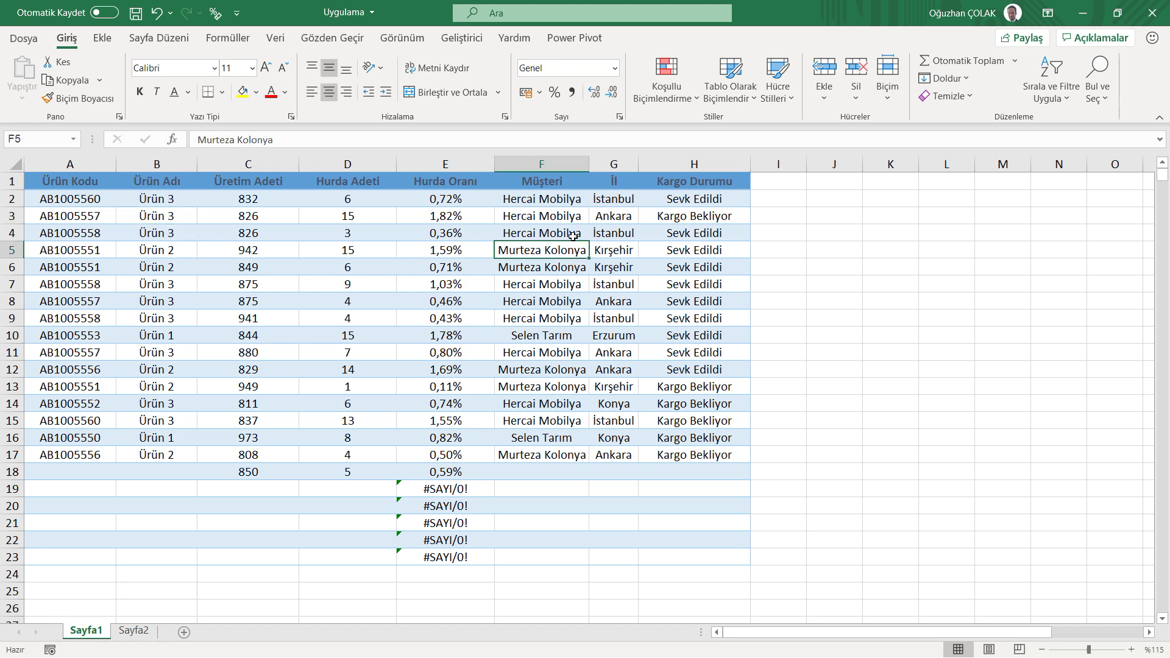
pyautogui.click(568, 234)
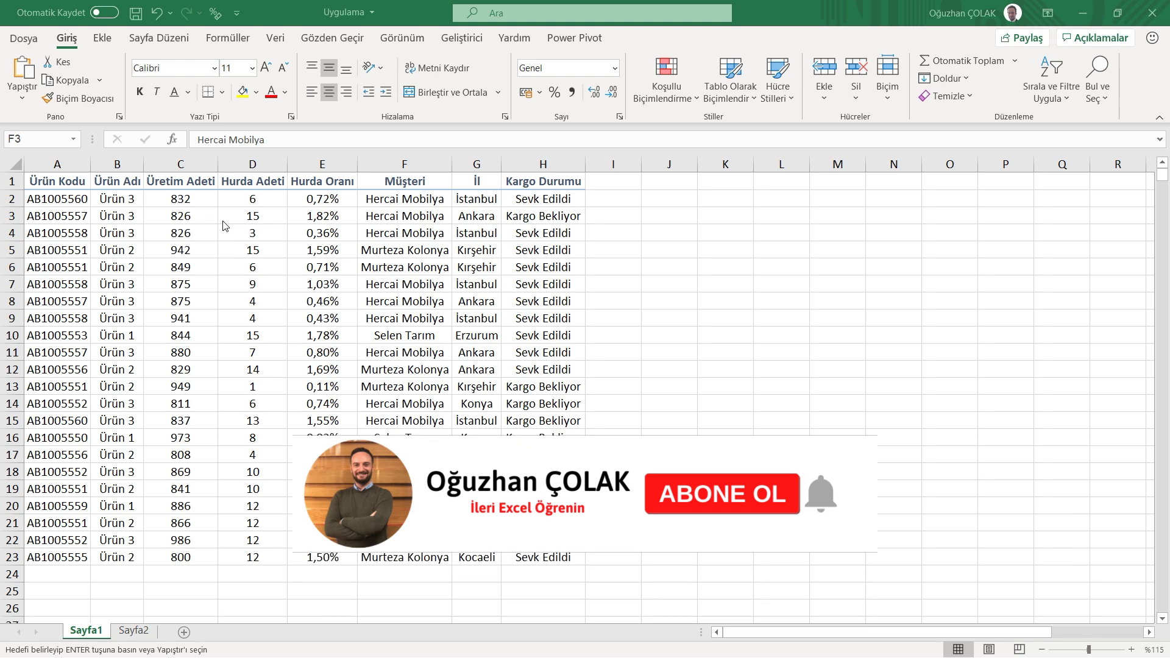
pyautogui.moveTo(182, 199); pyautogui.dragTo(178, 557)
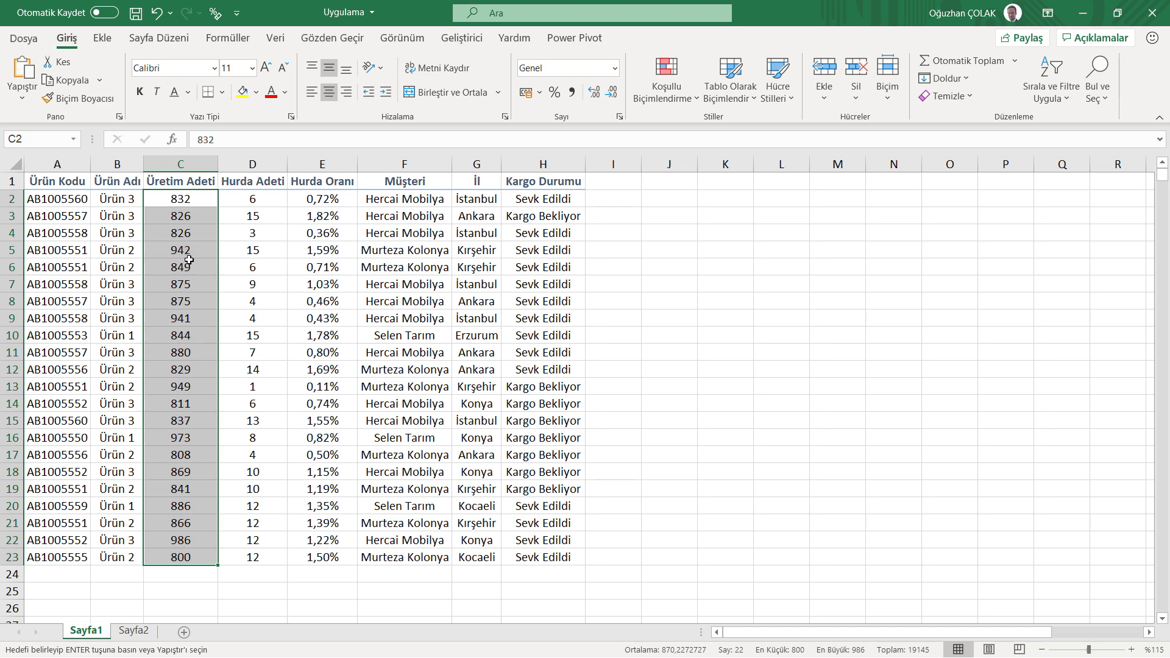
# Step: Add a Büyüktür highlight rule with threshold 850 and choose Özel Biçim as its format
pyautogui.click(659, 98)
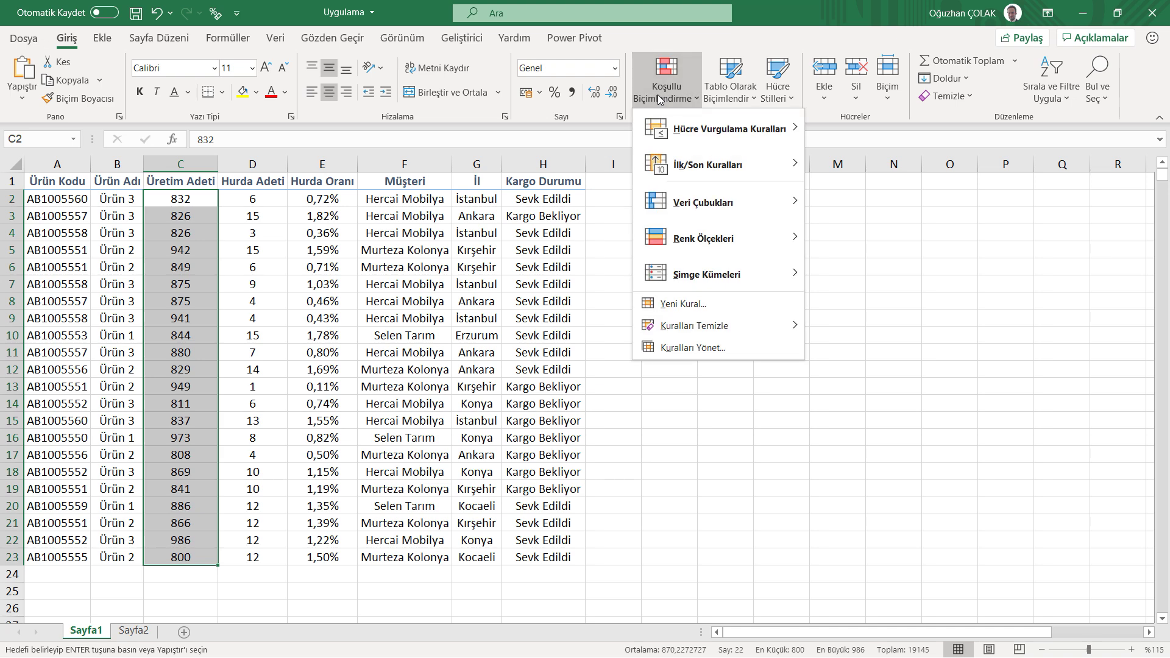
pyautogui.moveTo(713, 129)
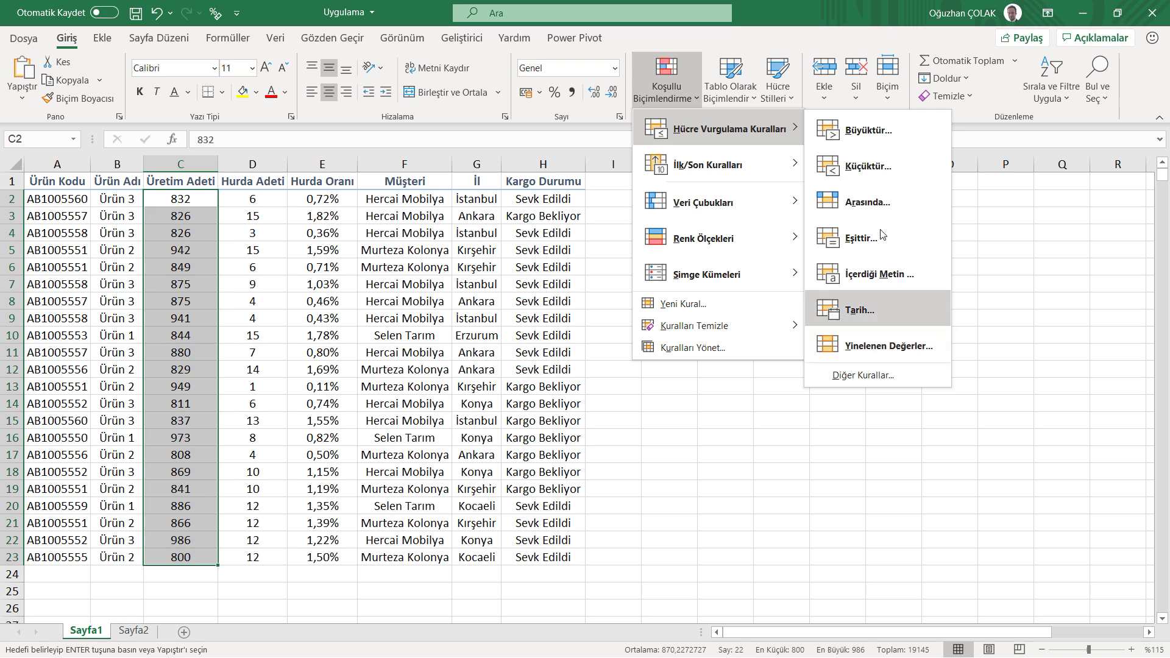
pyautogui.click(876, 139)
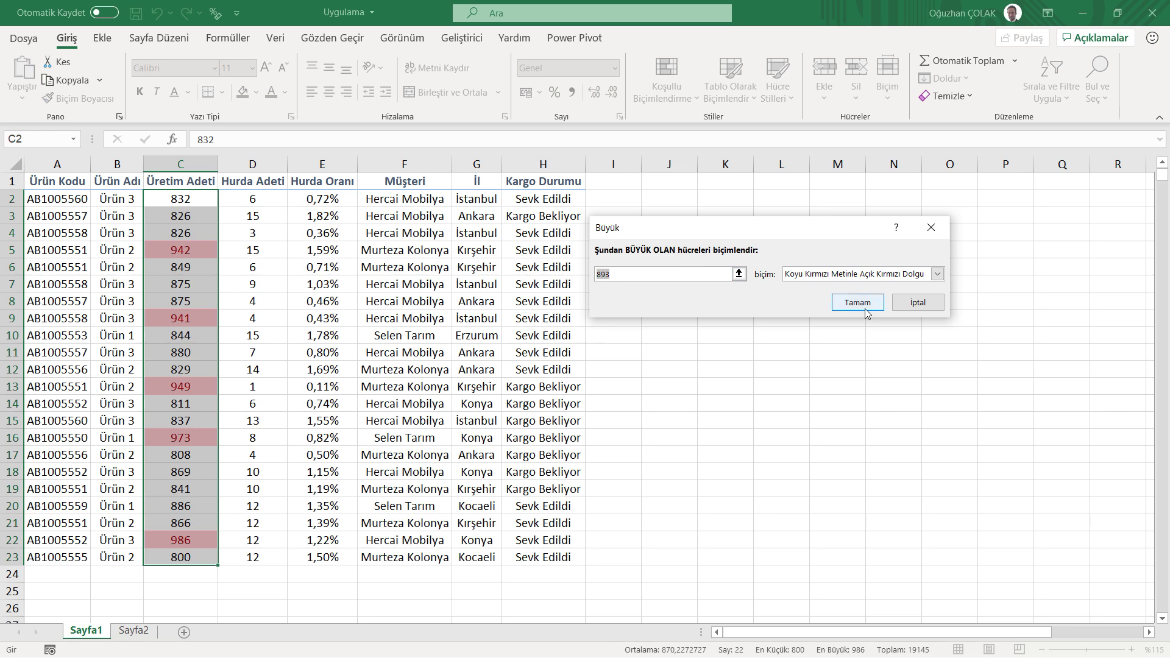
pyautogui.write('850')
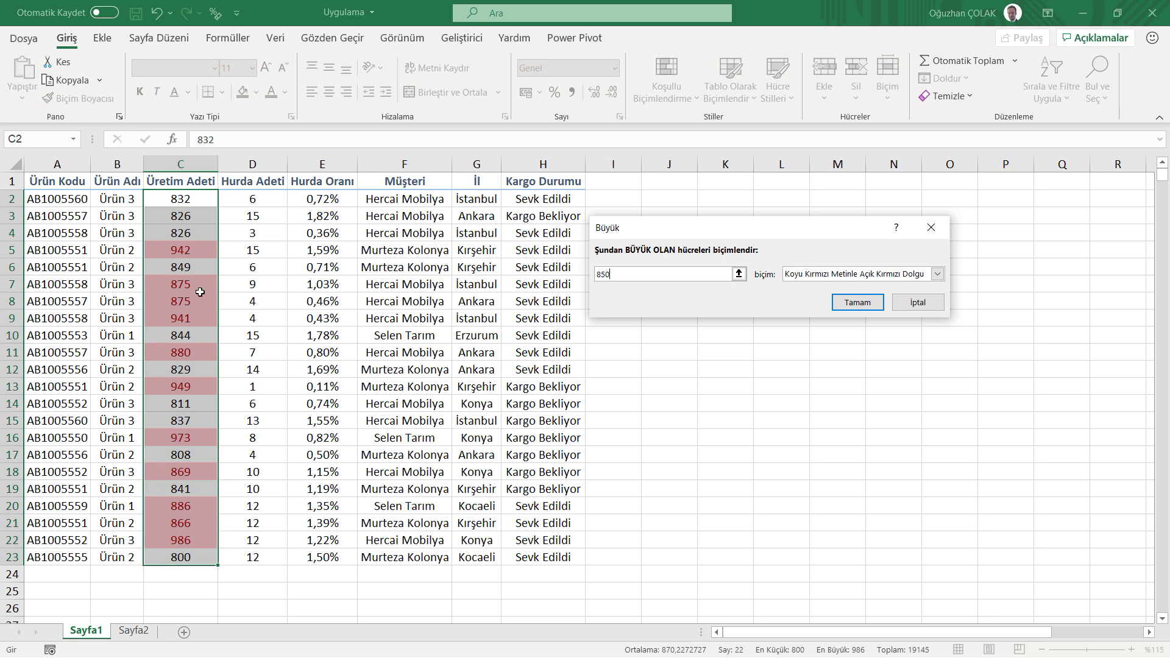
pyautogui.click(936, 274)
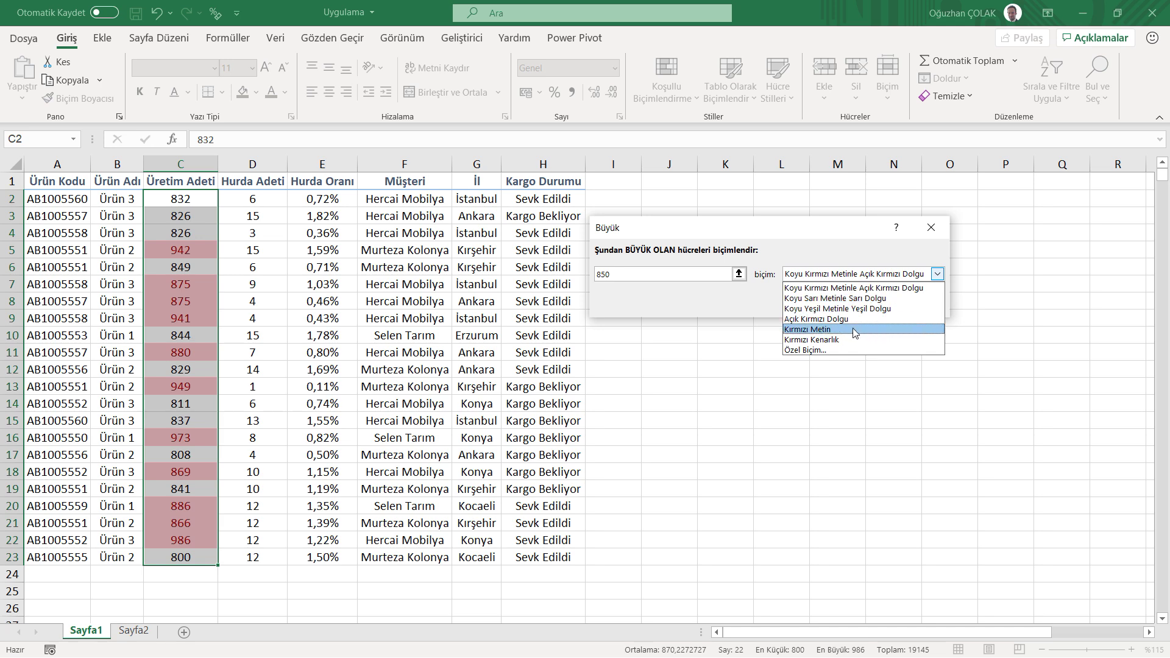
pyautogui.click(819, 350)
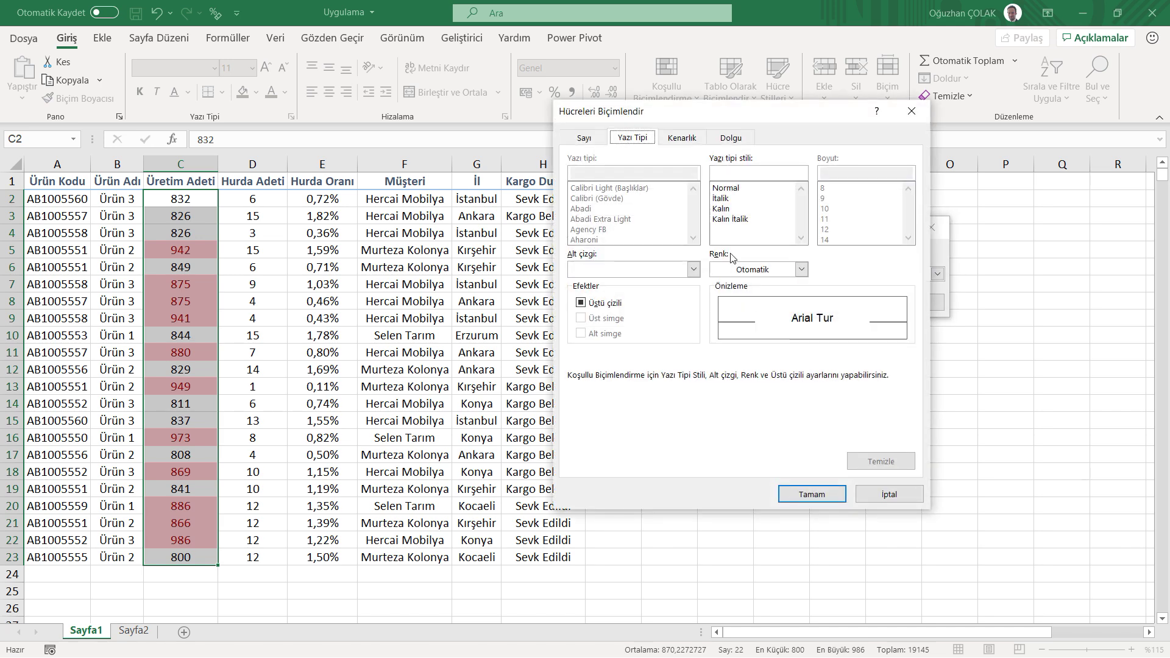
# Step: Give the rule's format the Sayı number category and bold text
pyautogui.moveTo(688, 120); pyautogui.dragTo(725, 169)
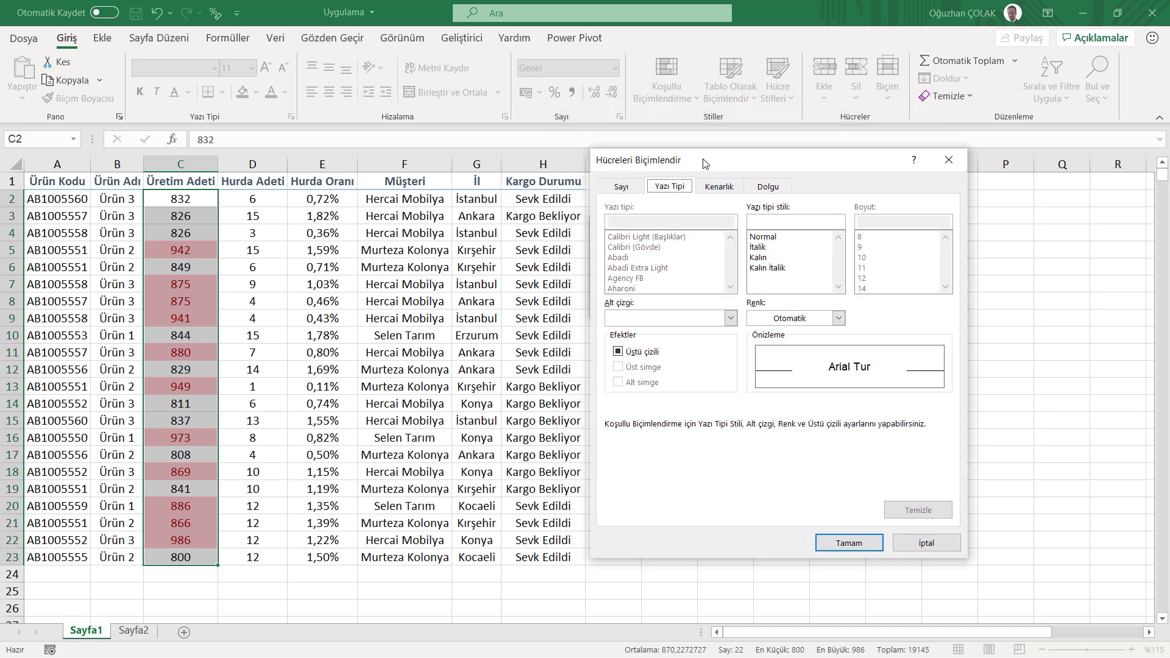
pyautogui.click(623, 191)
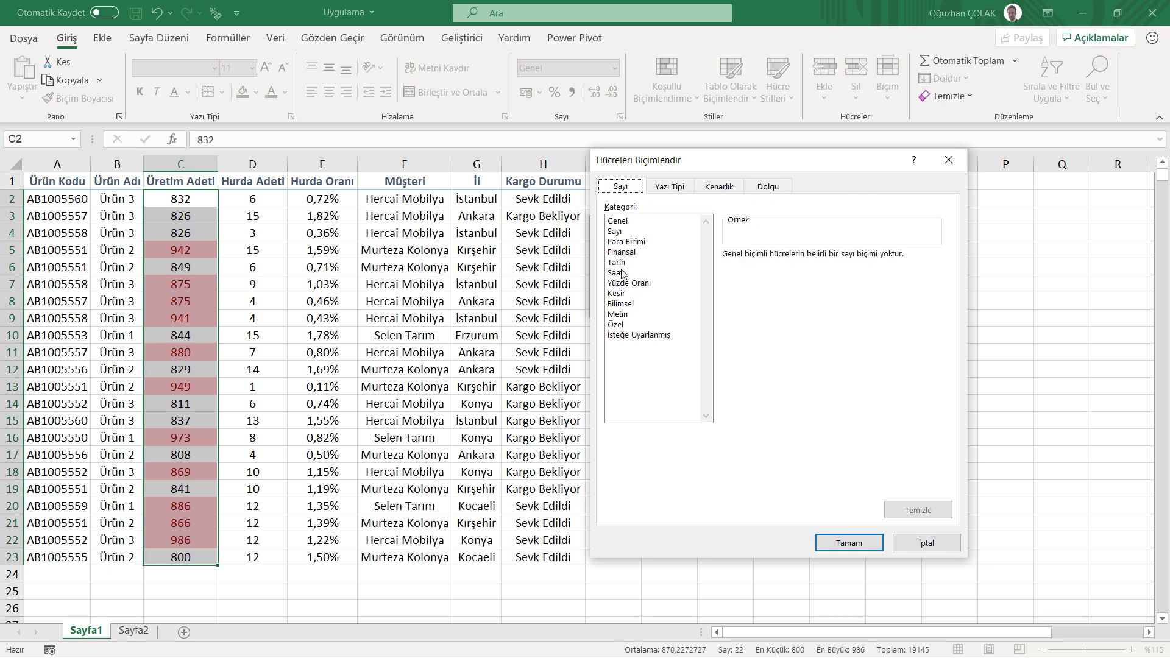
pyautogui.click(621, 233)
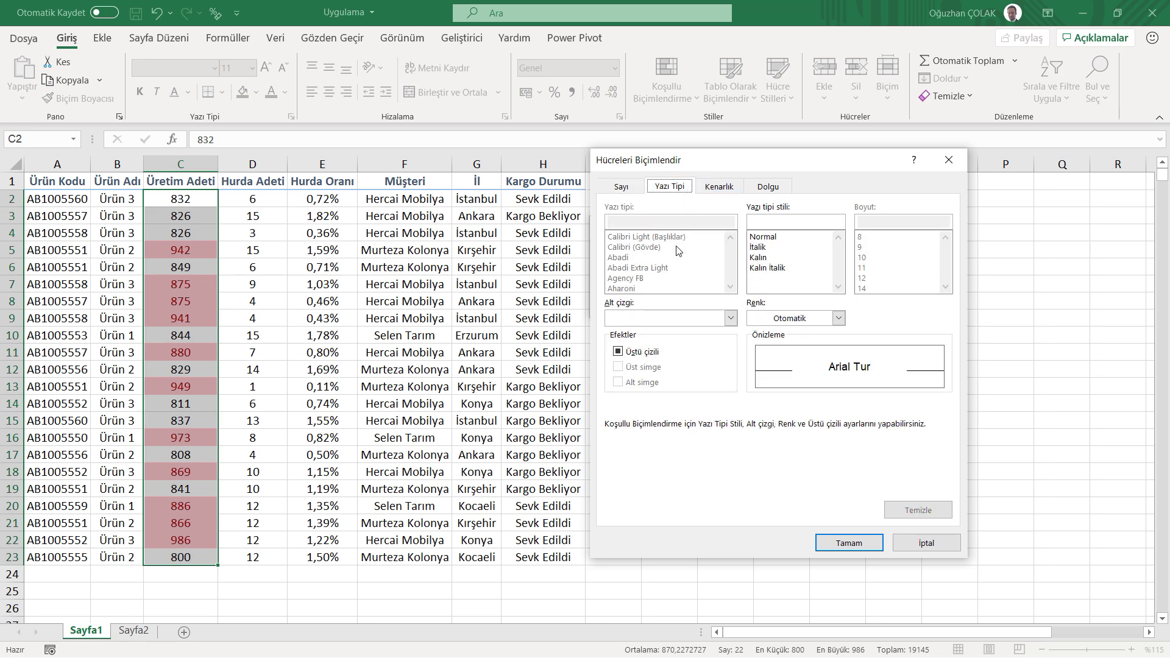
pyautogui.click(758, 257)
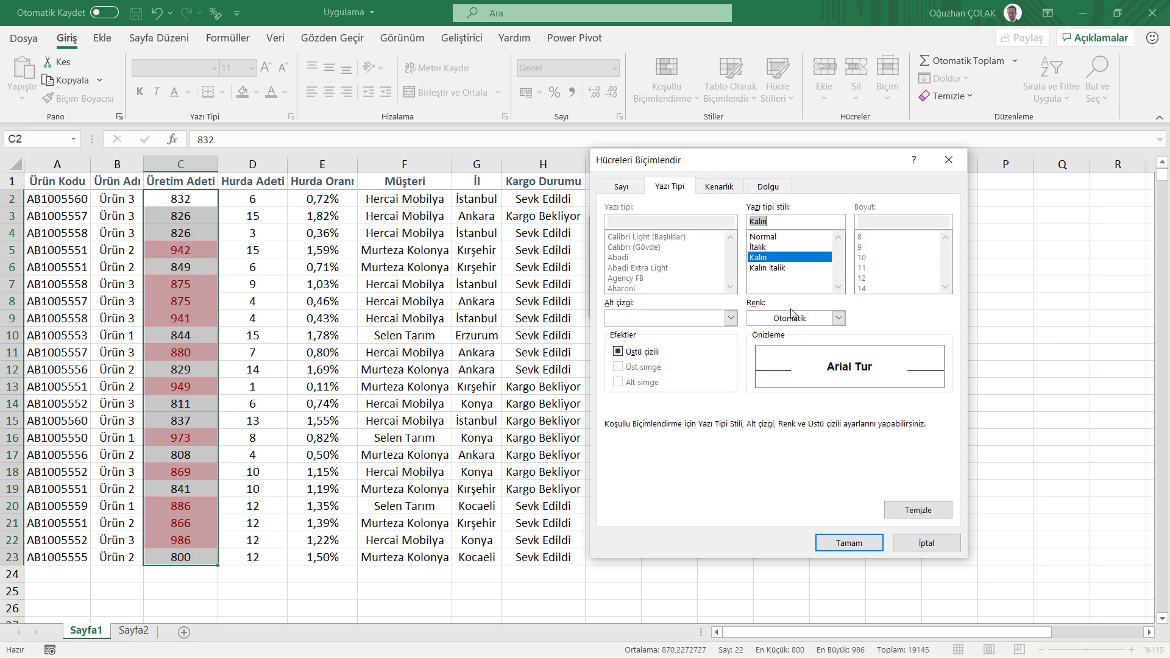
# Step: Add double-line borders on the left, top, right and bottom of the cells
pyautogui.click(719, 187)
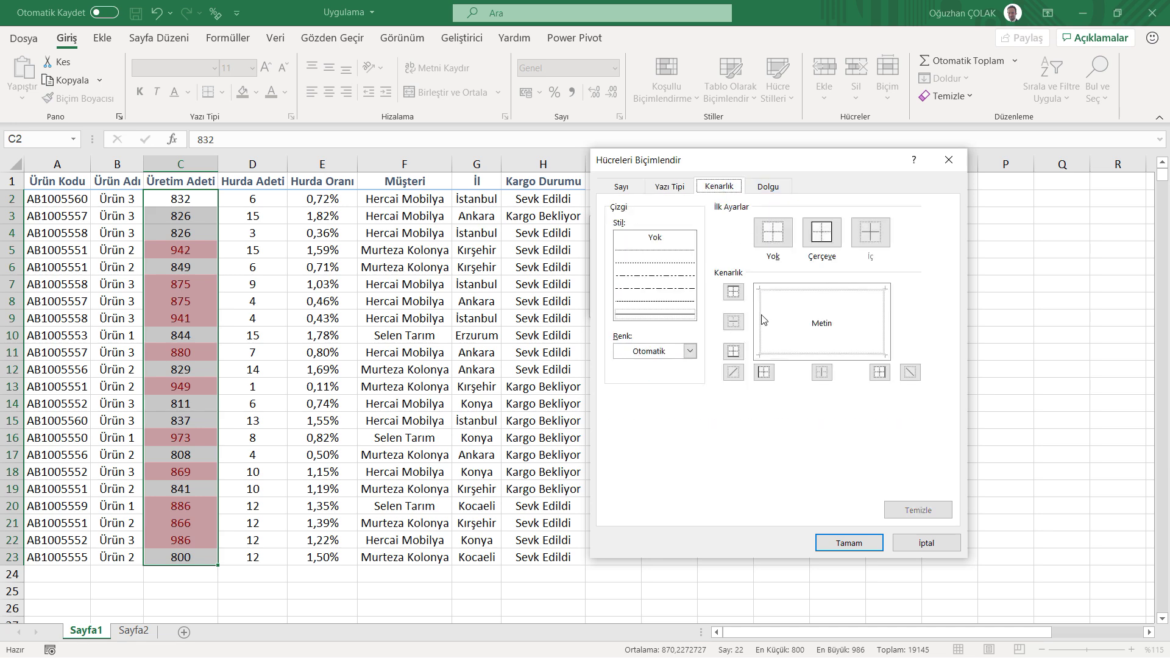
pyautogui.click(676, 316)
pyautogui.click(762, 308)
pyautogui.click(792, 296)
pyautogui.click(883, 319)
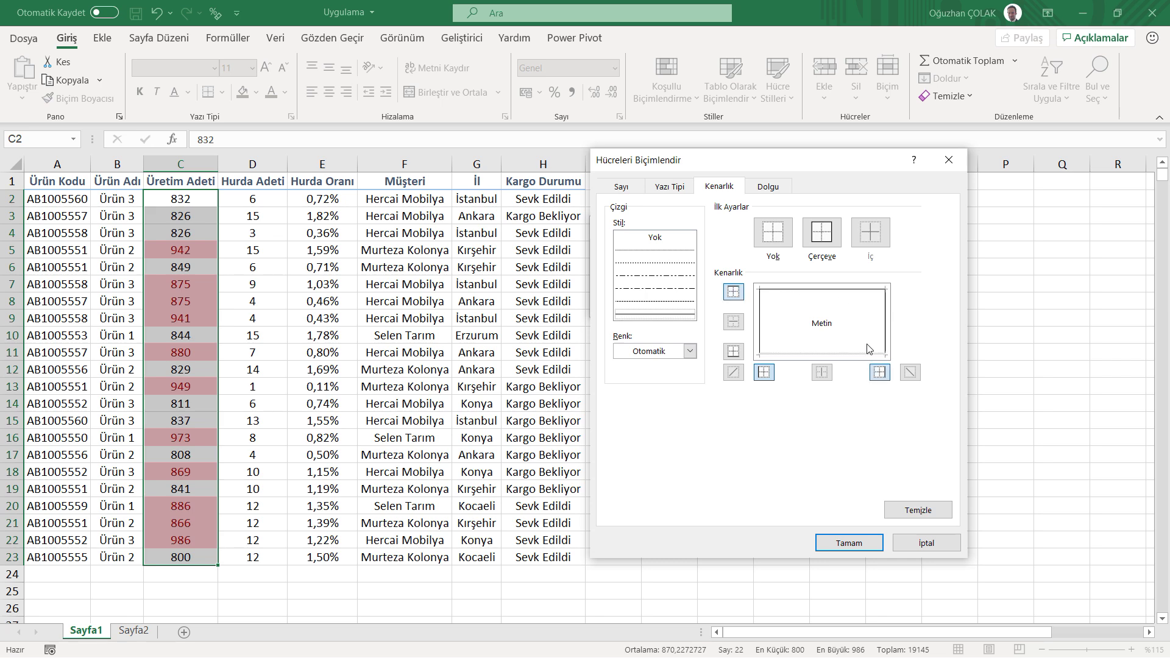
pyautogui.click(768, 186)
pyautogui.click(720, 186)
pyautogui.click(811, 355)
# Step: Choose a light green fill and confirm the custom format
pyautogui.click(768, 189)
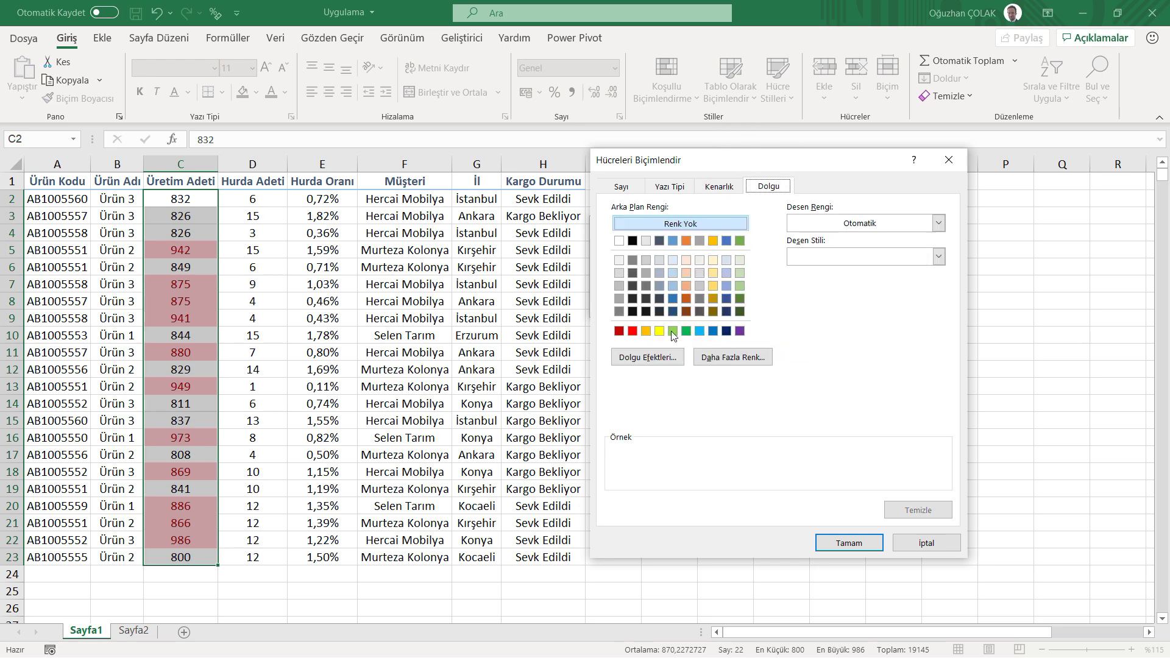
pyautogui.click(673, 330)
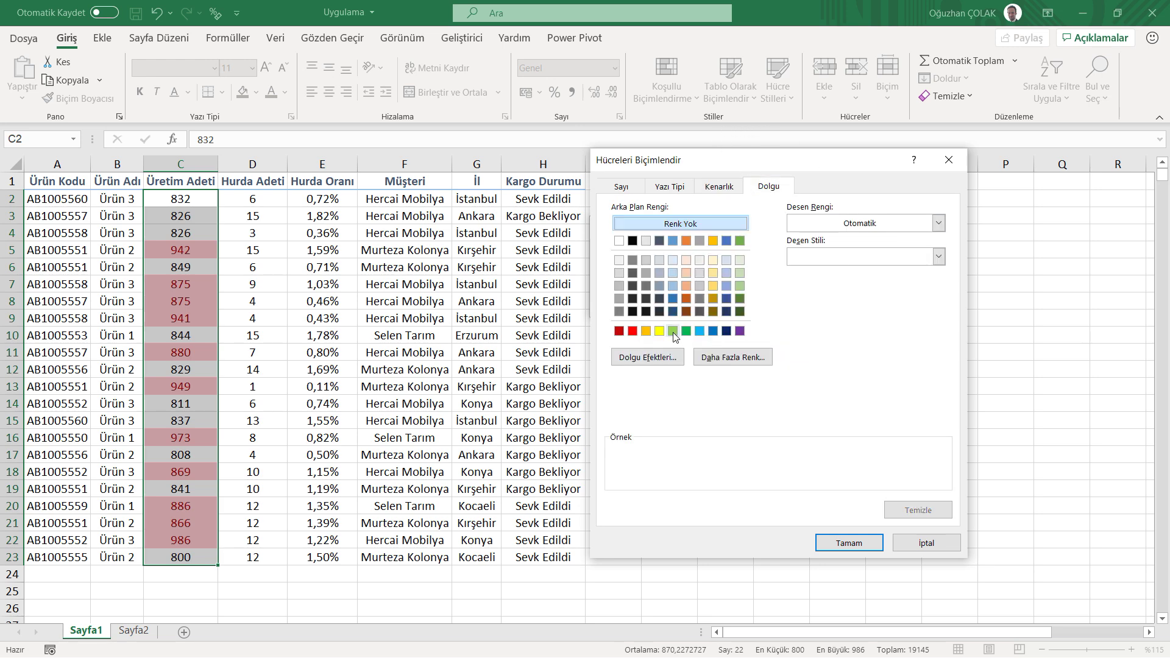
pyautogui.click(856, 544)
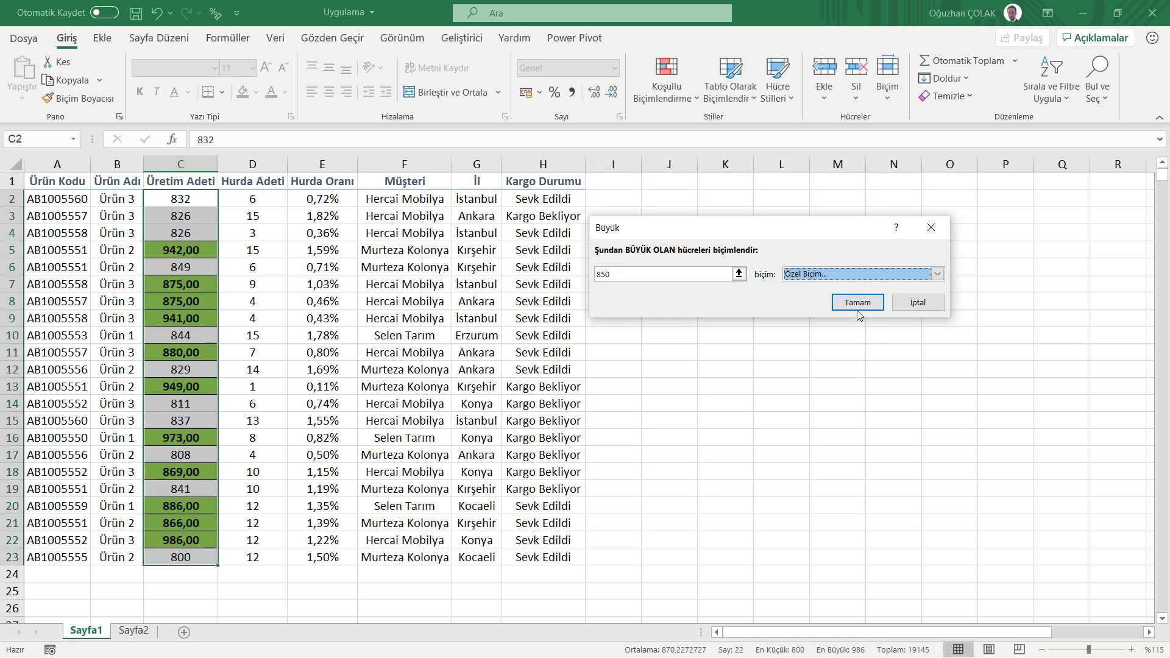
pyautogui.click(848, 302)
# Step: Apply the greater-than-850 rule and change C8 to 840
pyautogui.click(255, 357)
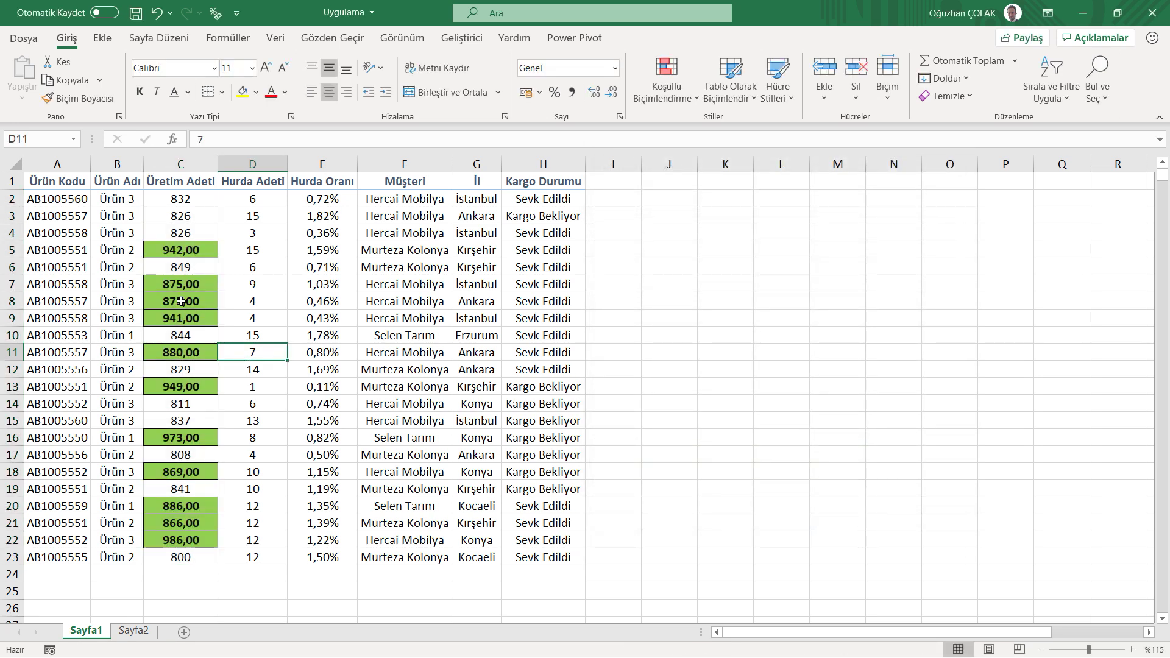
pyautogui.click(181, 301)
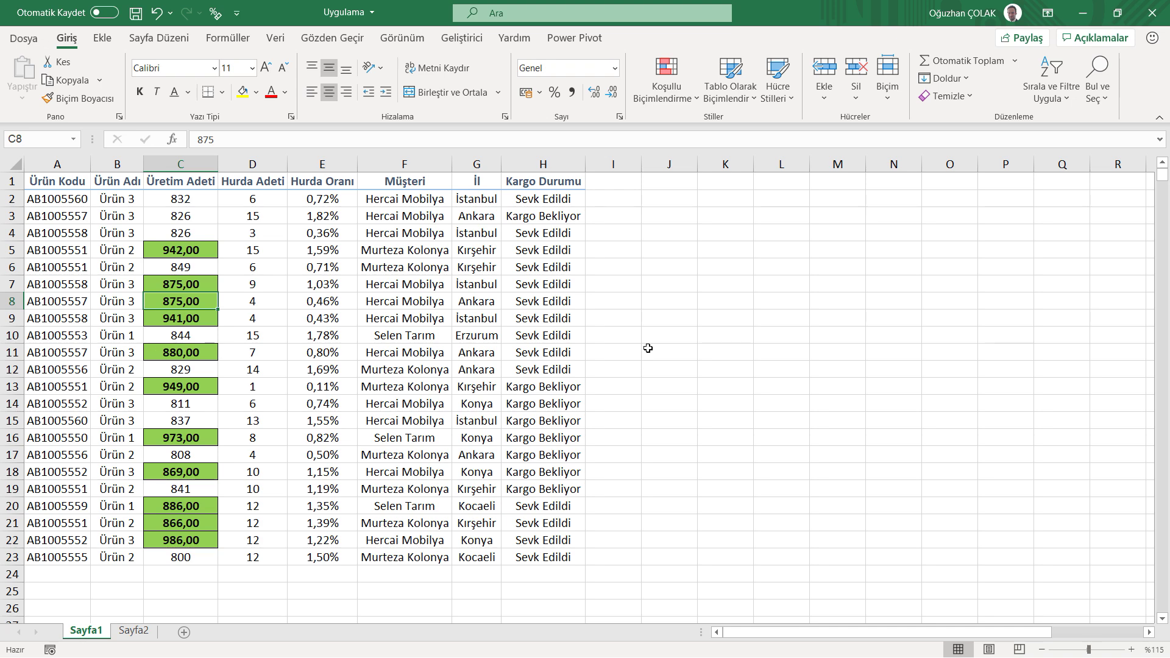
pyautogui.write('840')
pyautogui.press('Return')
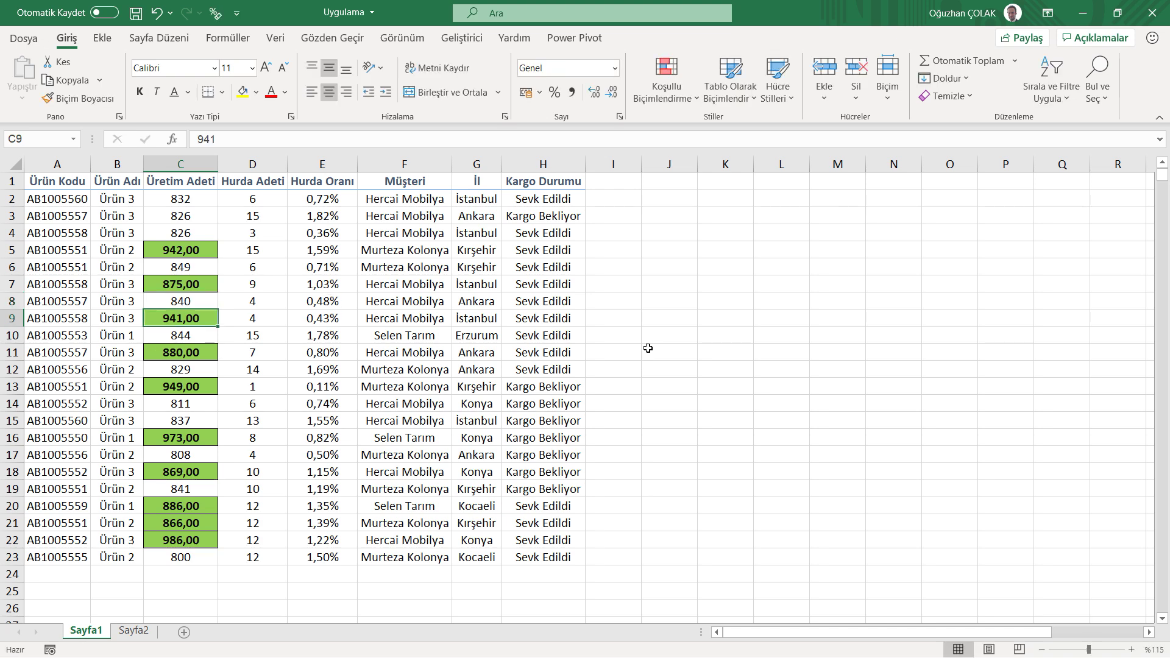
# Step: Change C3 to 851 so it picks up the green highlight
pyautogui.click(184, 301)
pyautogui.click(190, 221)
pyautogui.write('850')
pyautogui.hotkey('ctrl', 'Return')
pyautogui.write('851')
pyautogui.press('Return')
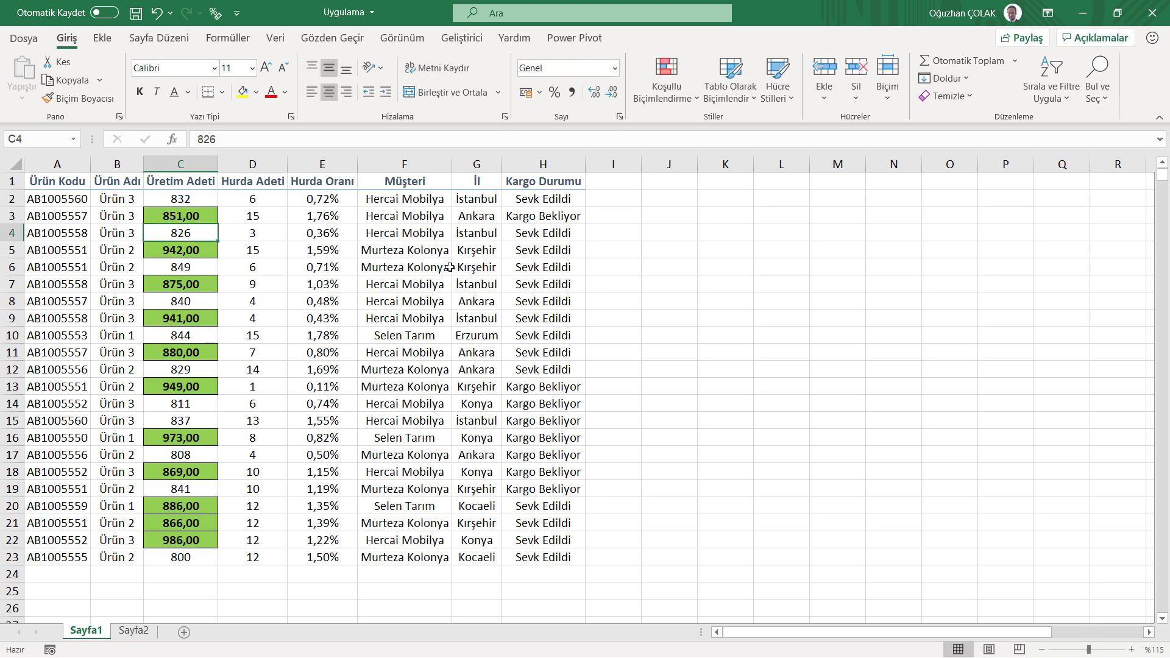
pyautogui.click(194, 213)
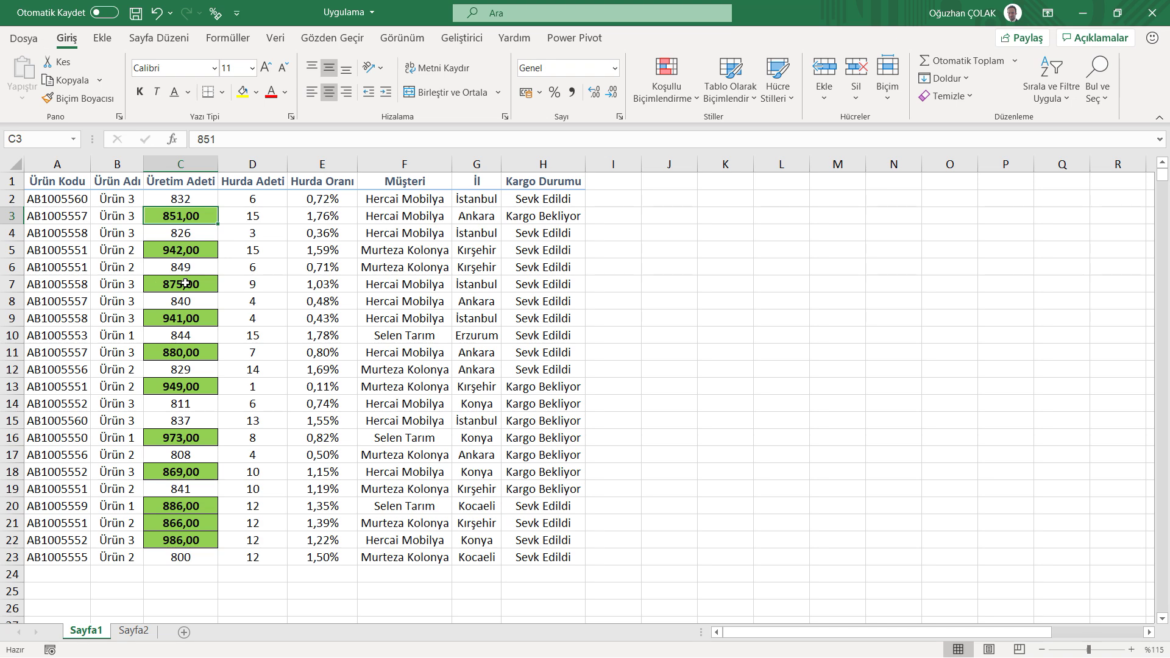
pyautogui.click(681, 98)
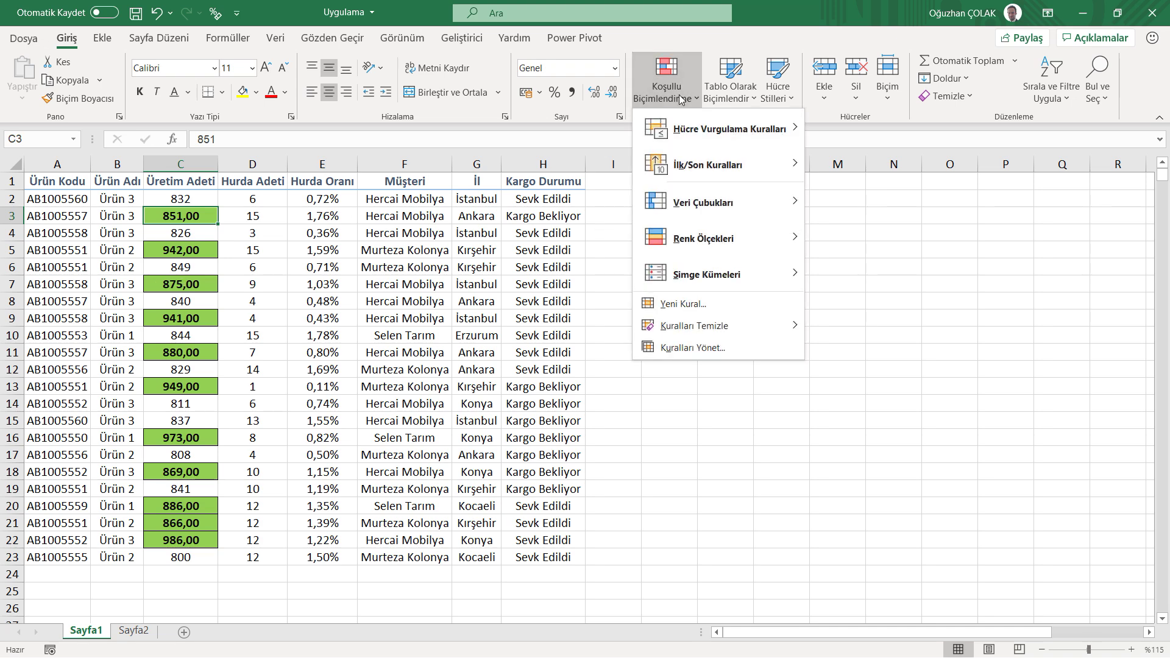
pyautogui.moveTo(695, 325)
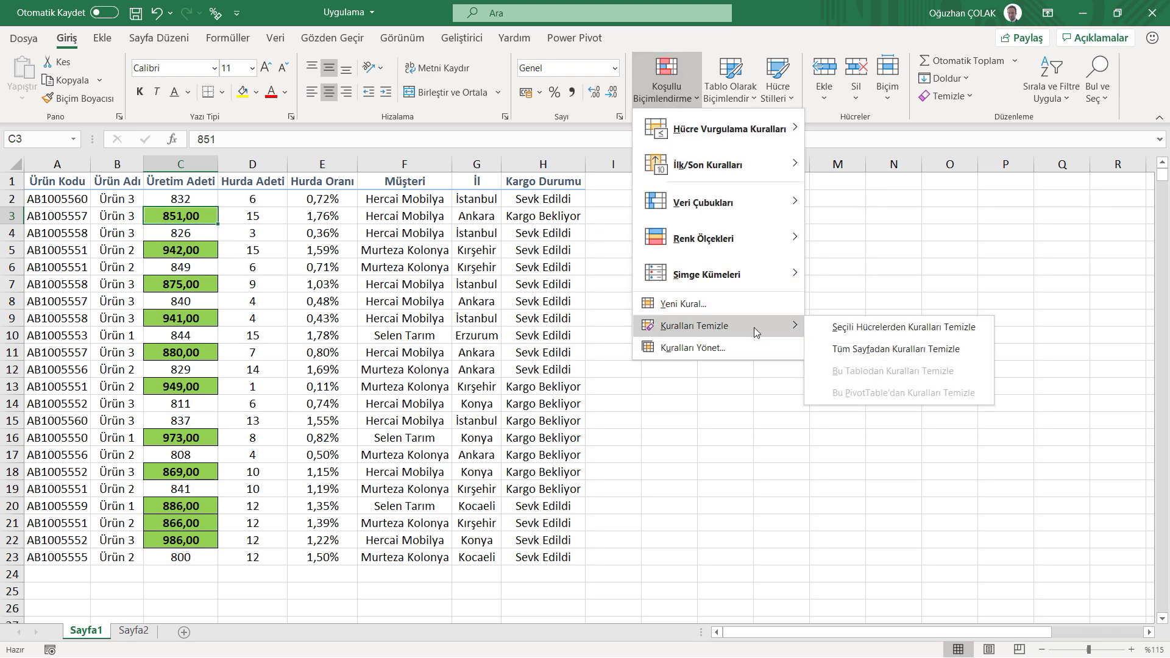
# Step: Clear all conditional formatting rules from Sayfa1, then select the Müşteri column on Sayfa2
pyautogui.click(903, 349)
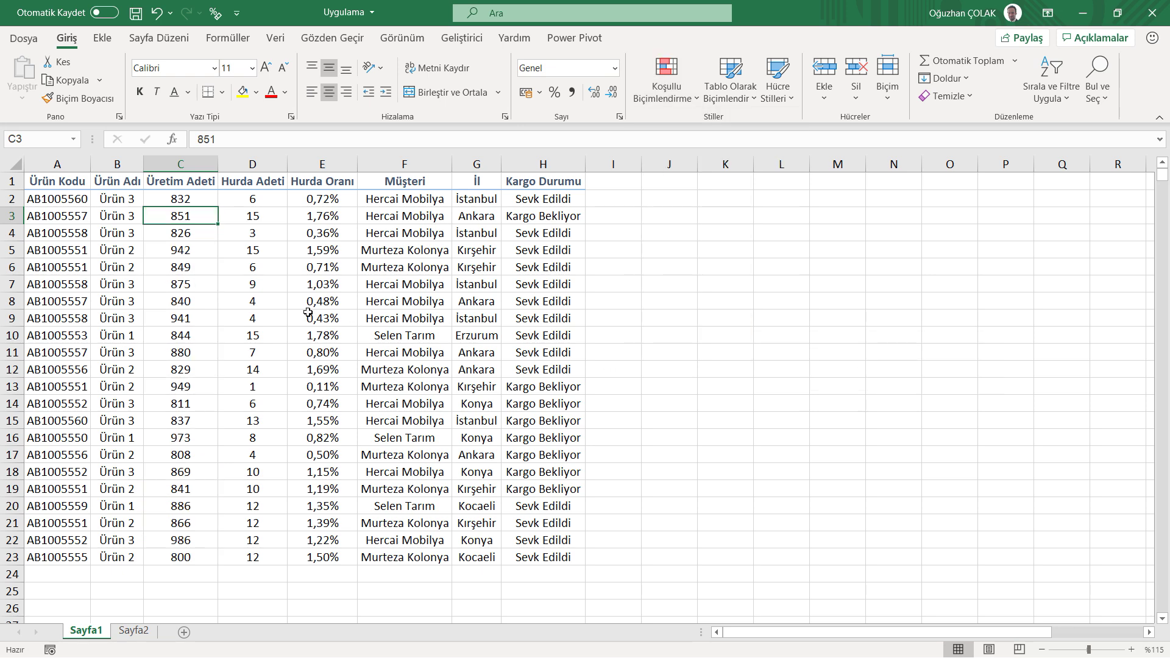
pyautogui.click(190, 251)
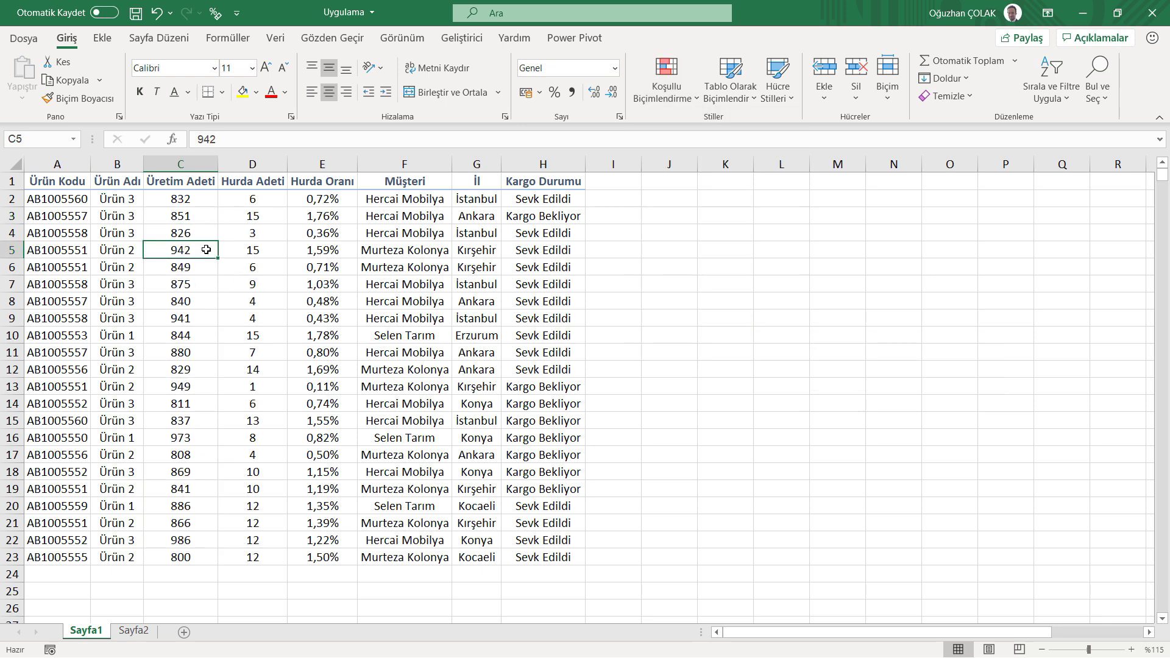
pyautogui.click(673, 98)
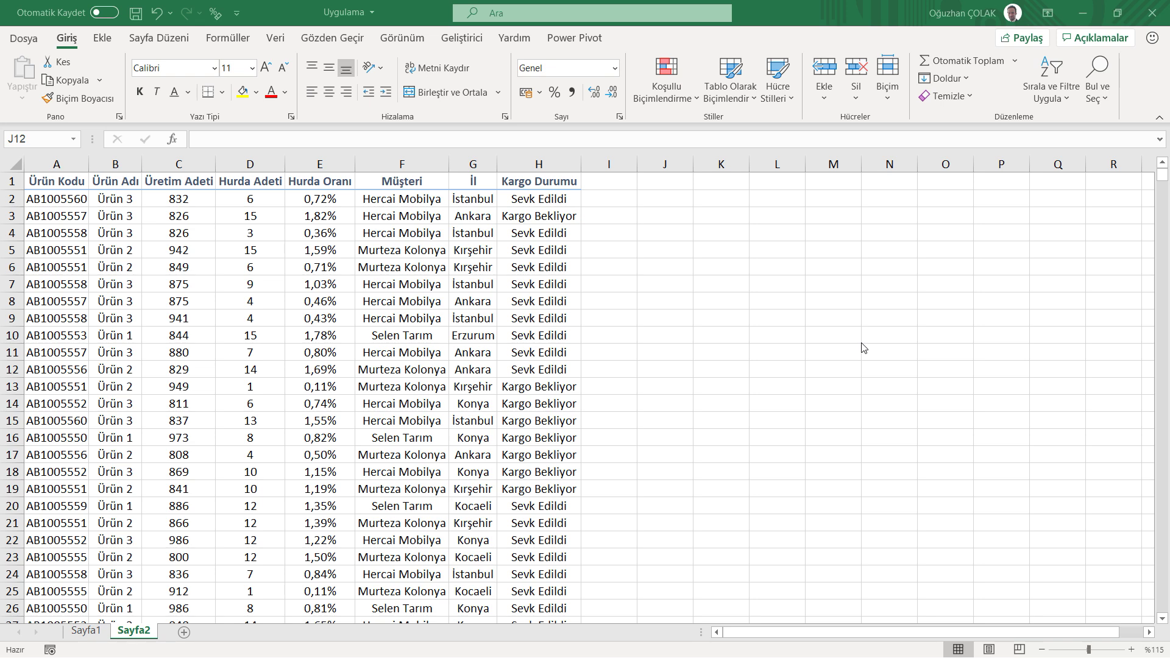
pyautogui.click(400, 162)
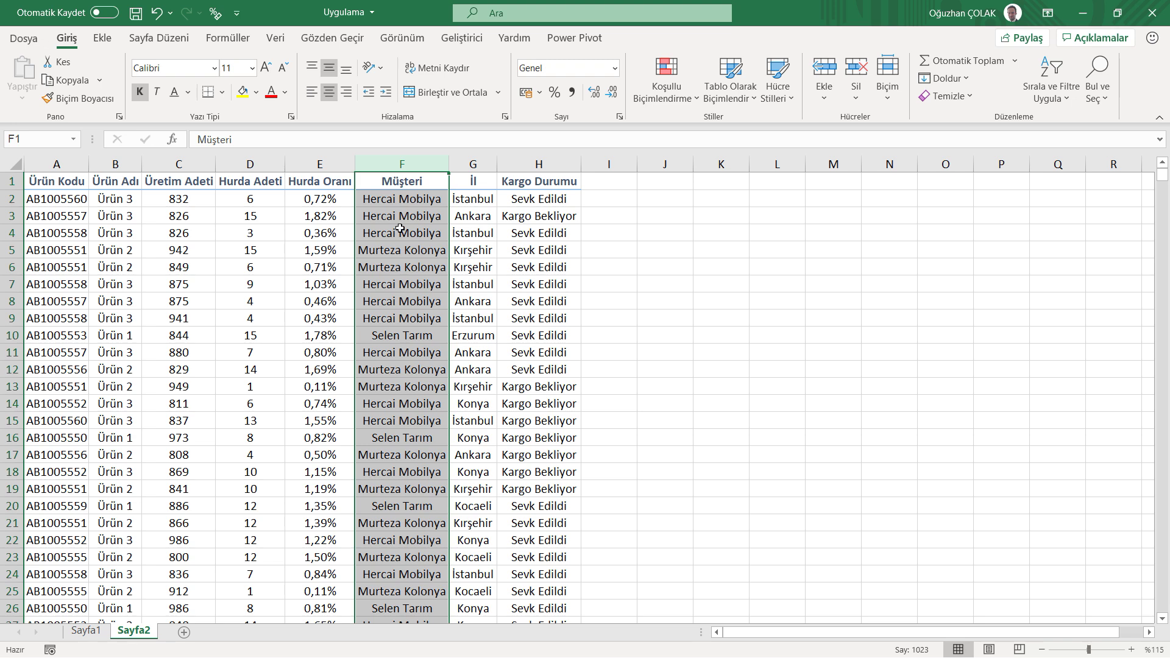
# Step: Copy the 1,022 customer names from F2:F1023 into column K from K1, autofitting the column
pyautogui.click(399, 228)
pyautogui.click(407, 202)
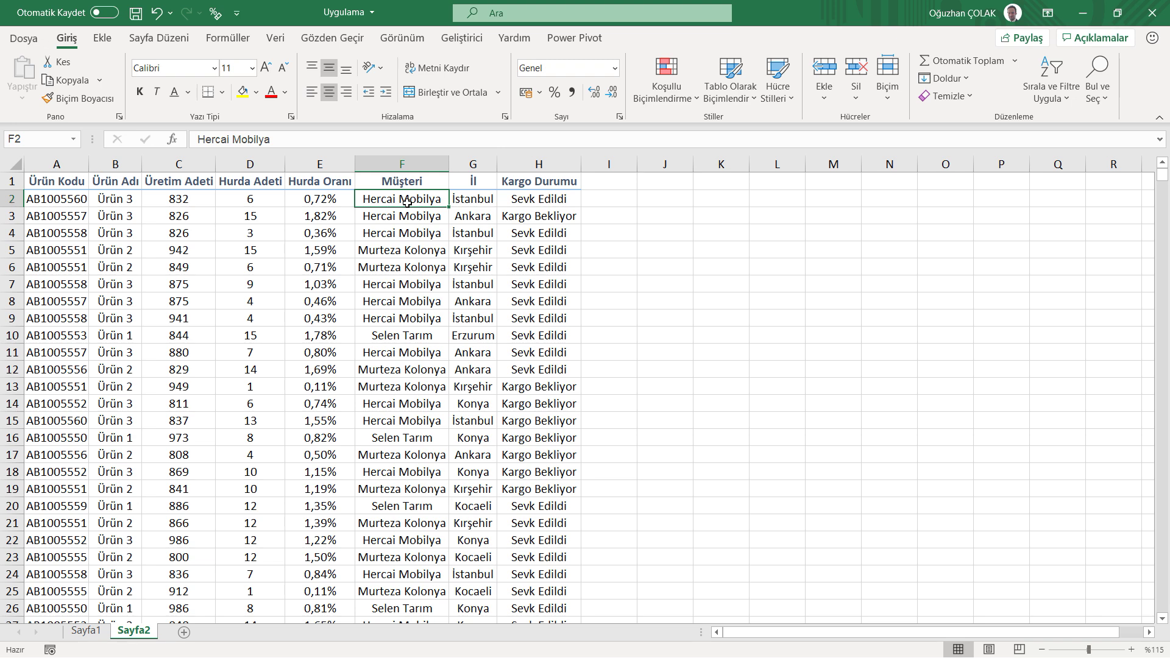
pyautogui.hotkey('ctrl', 'shift', 'Left')
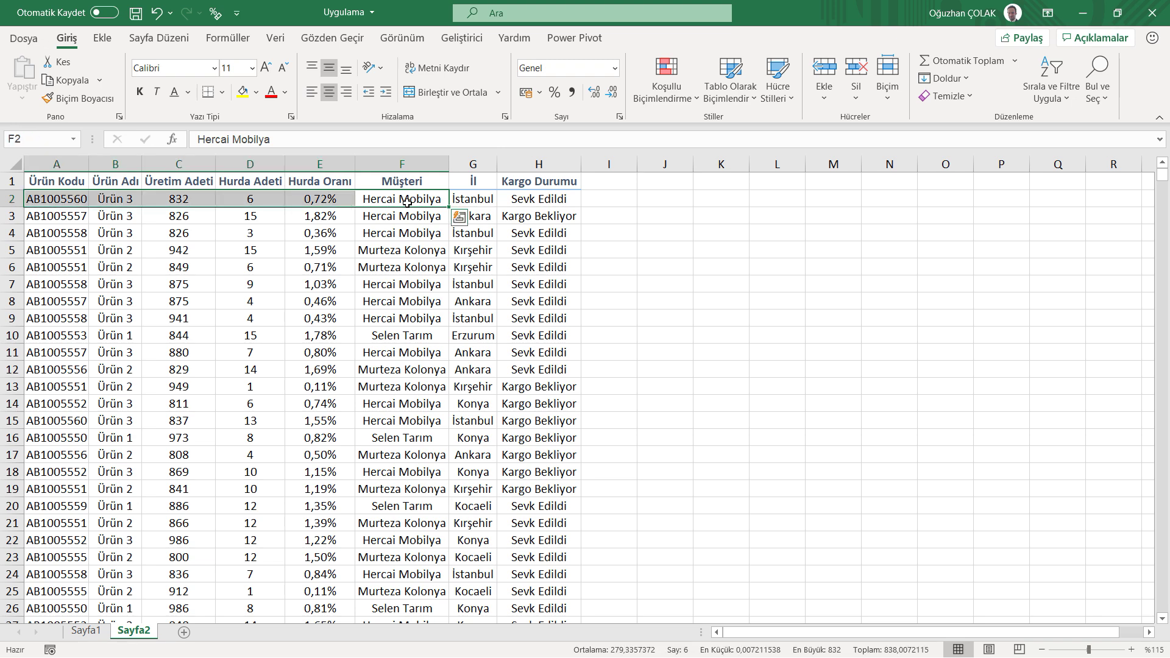
pyautogui.hotkey('shift', 'Right')
pyautogui.hotkey('shift', 'Right')
pyautogui.hotkey('shift', 'Right')
pyautogui.hotkey('shift', 'Right')
pyautogui.hotkey('shift', 'Right')
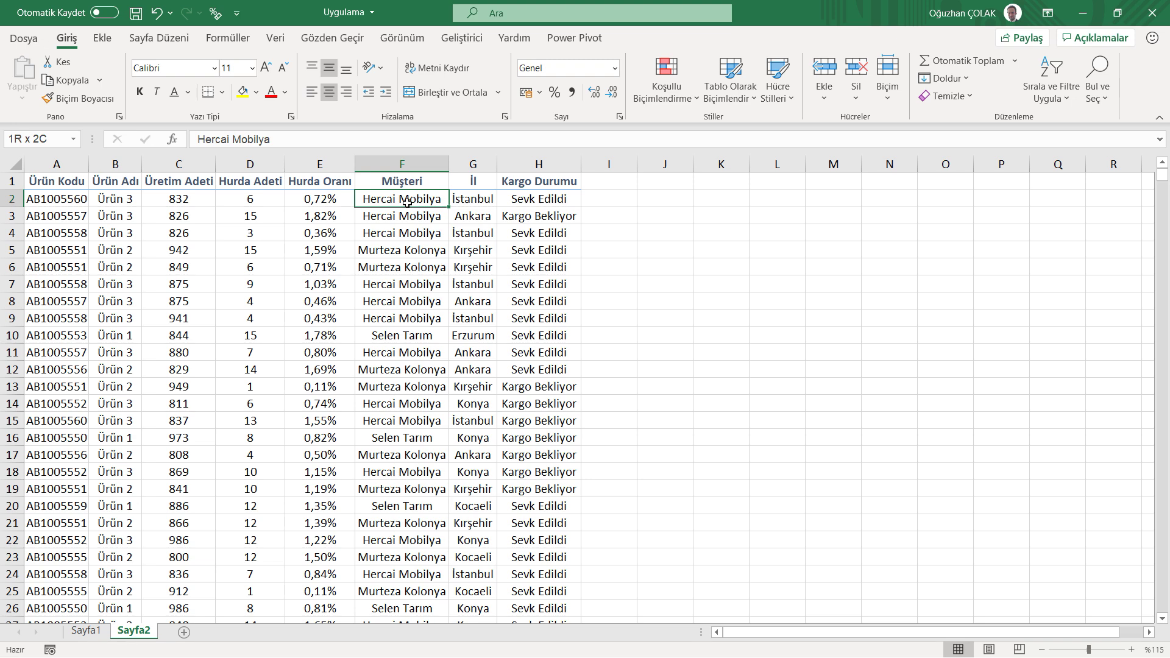
pyautogui.hotkey('ctrl', 'shift', 'Down')
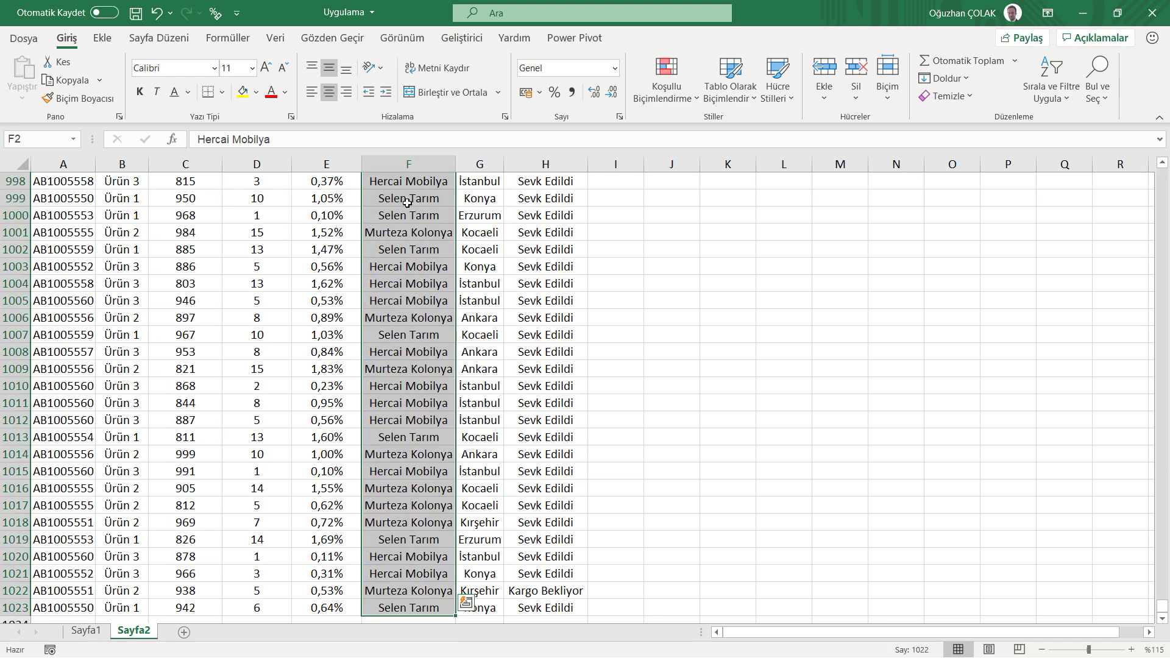
pyautogui.hotkey('ctrl', 'c')
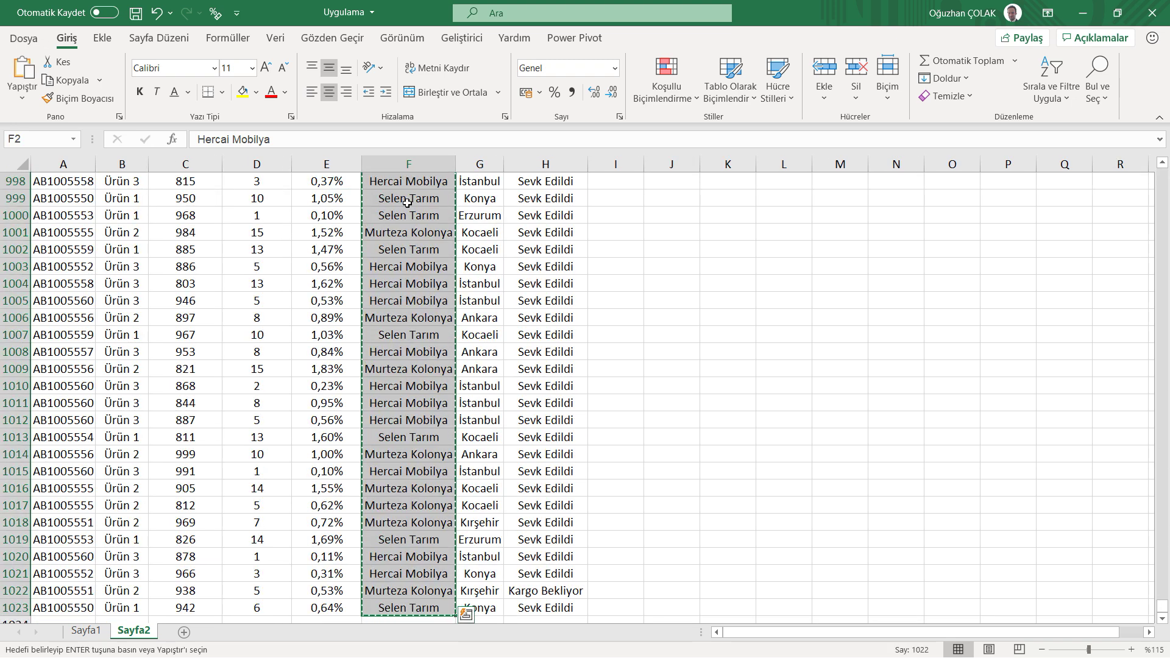
pyautogui.moveTo(1162, 608); pyautogui.dragTo(1162, 175)
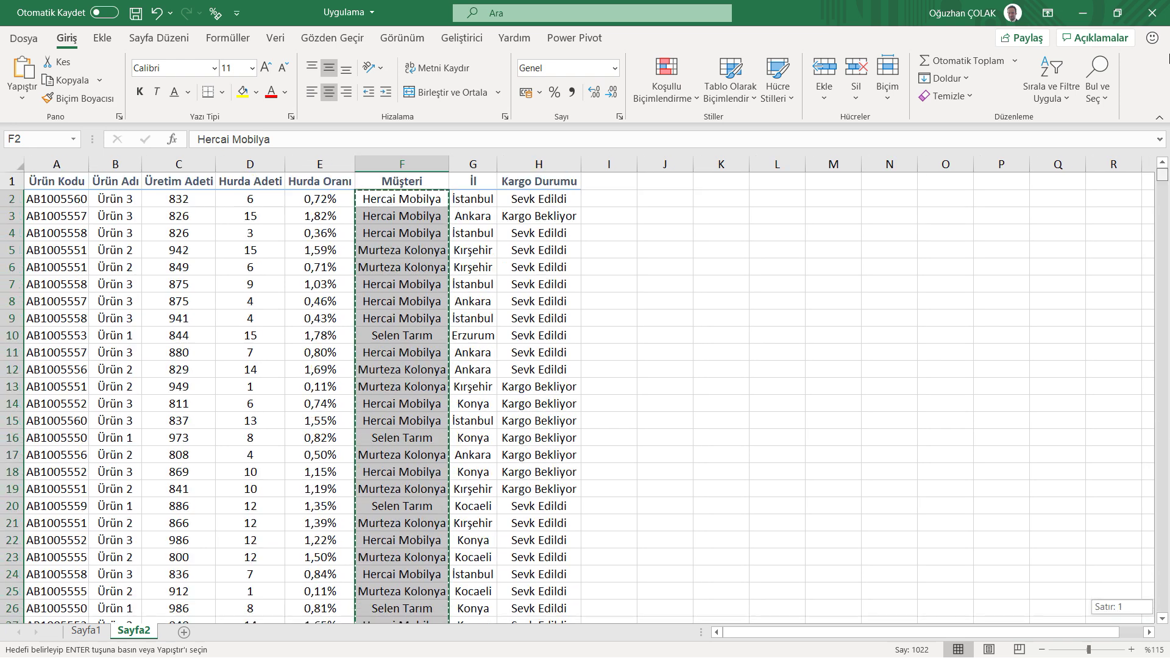
pyautogui.click(726, 182)
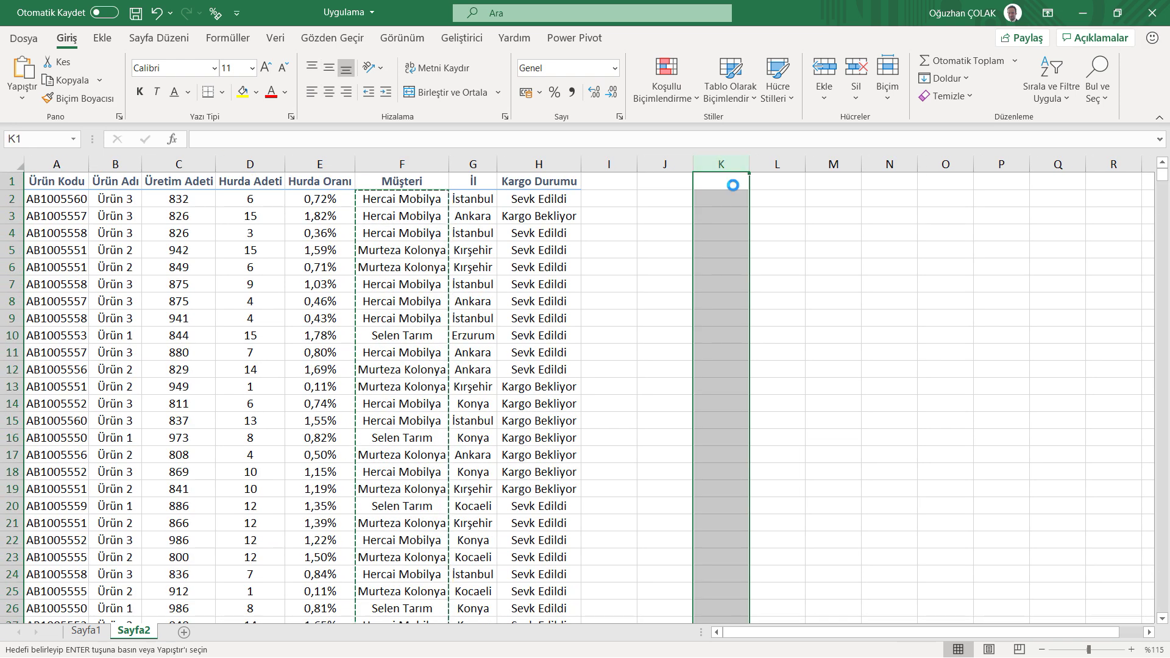
pyautogui.hotkey('ctrl', 'v')
pyautogui.doubleClick(749, 163)
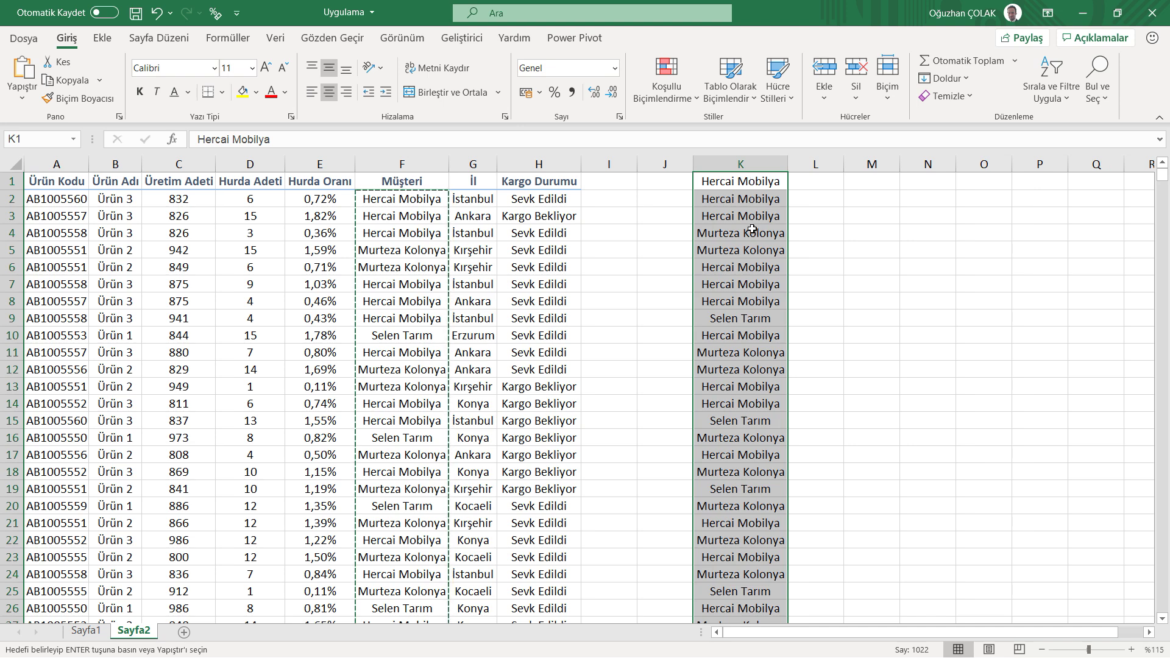
# Step: Run Remove Duplicates on column K, leaving the three unique customer names in K1:K3
pyautogui.click(275, 38)
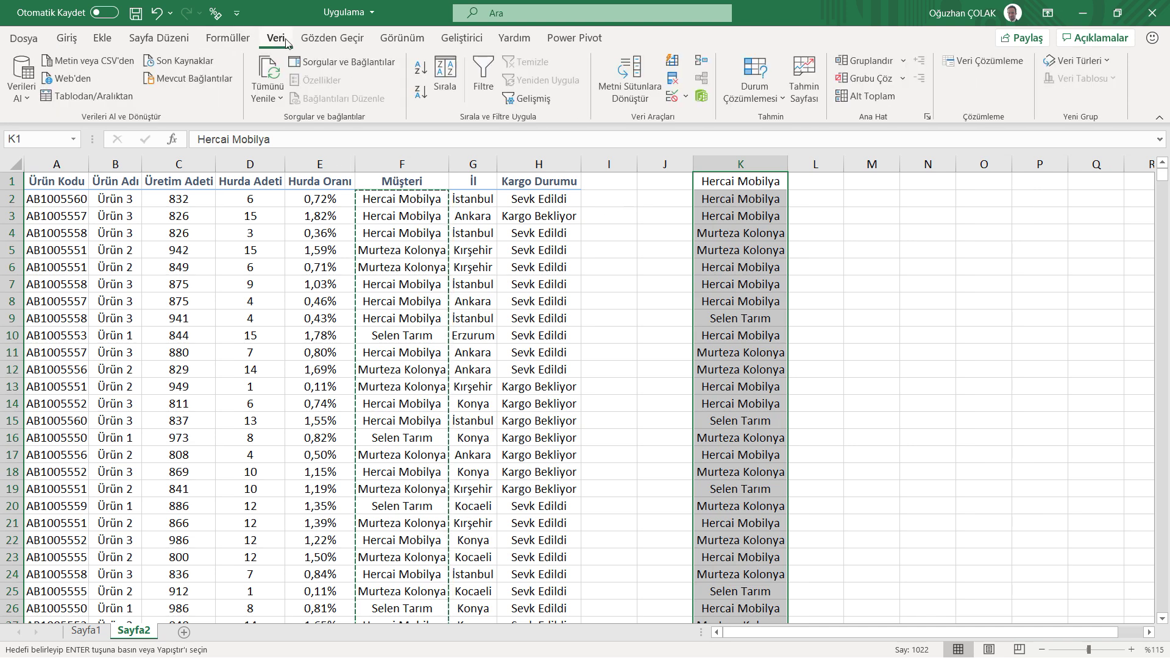
pyautogui.click(671, 81)
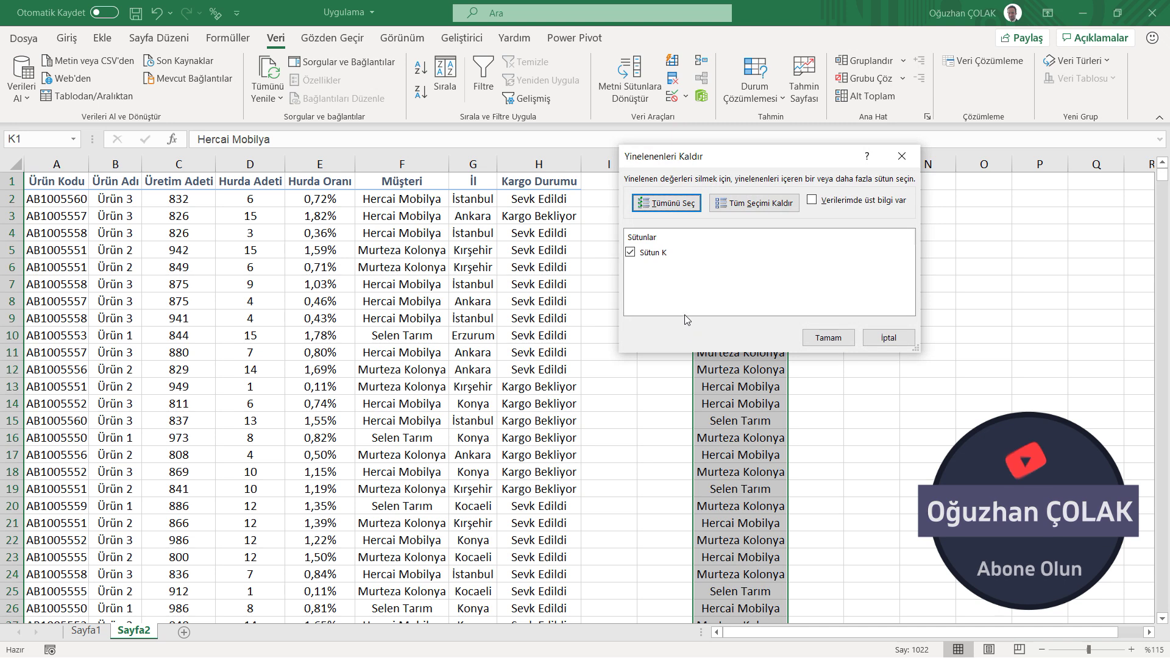
pyautogui.click(828, 337)
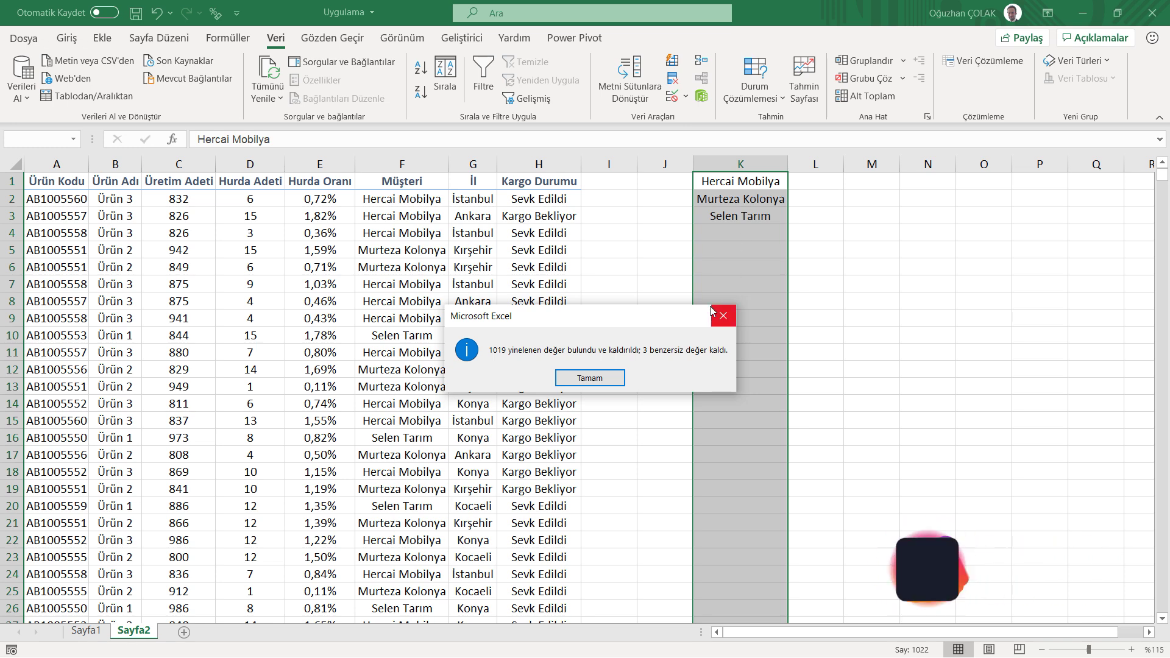
pyautogui.click(590, 378)
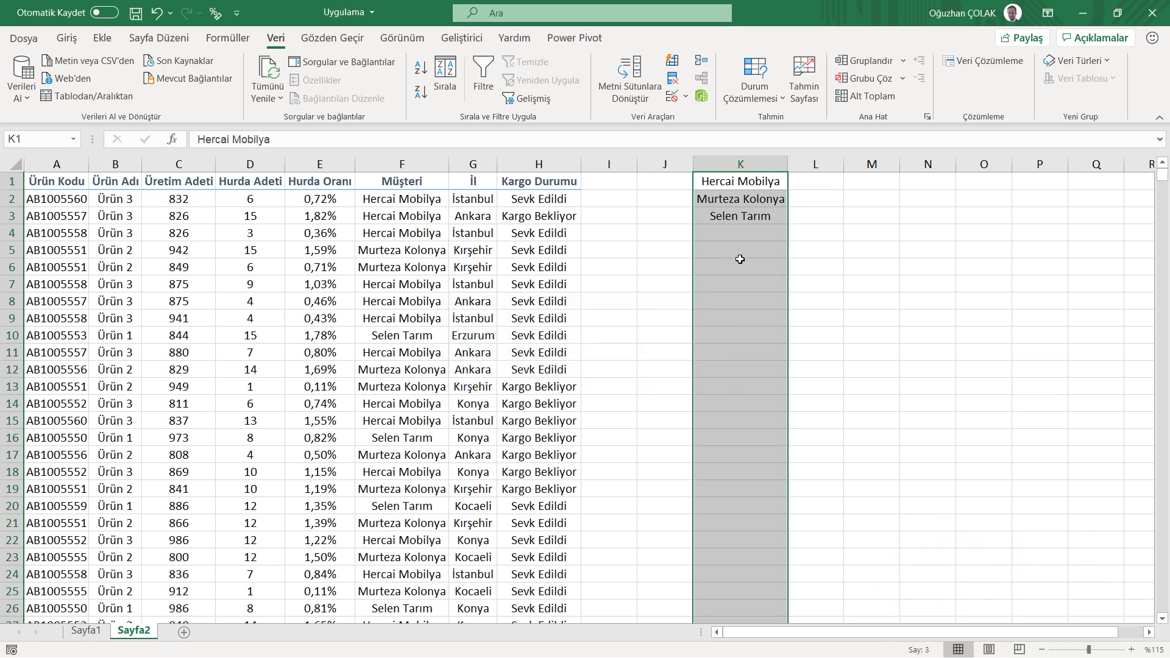
pyautogui.rightClick(750, 176)
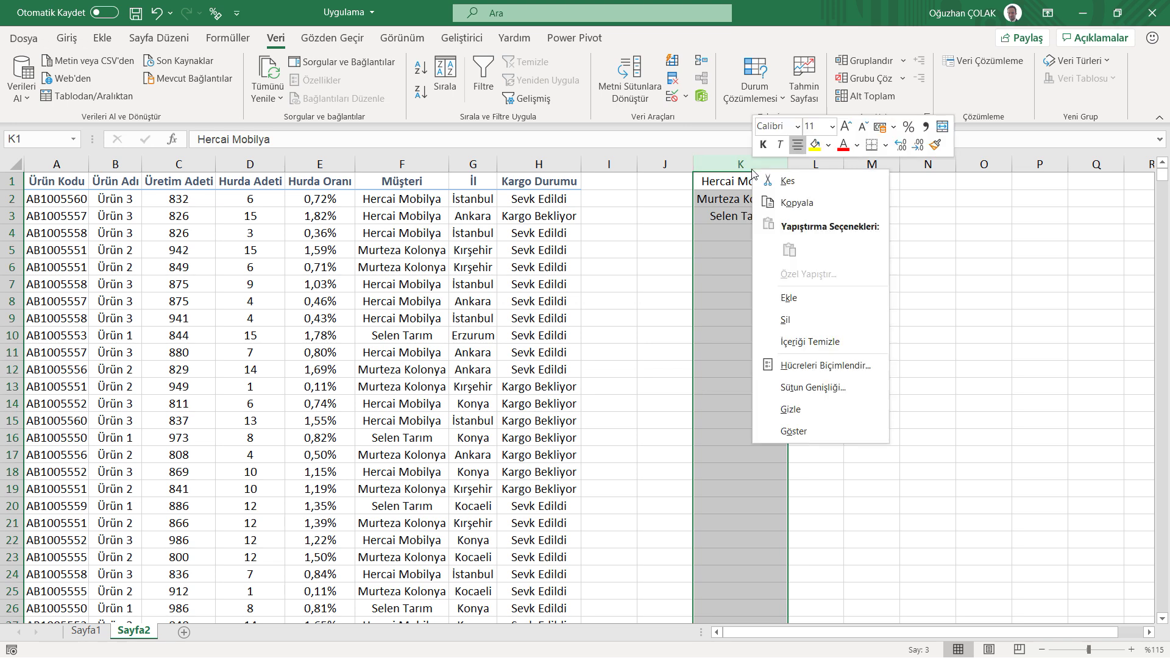
# Step: Delete helper column K and select the whole data table A1:H1023
pyautogui.click(786, 319)
pyautogui.click(83, 180)
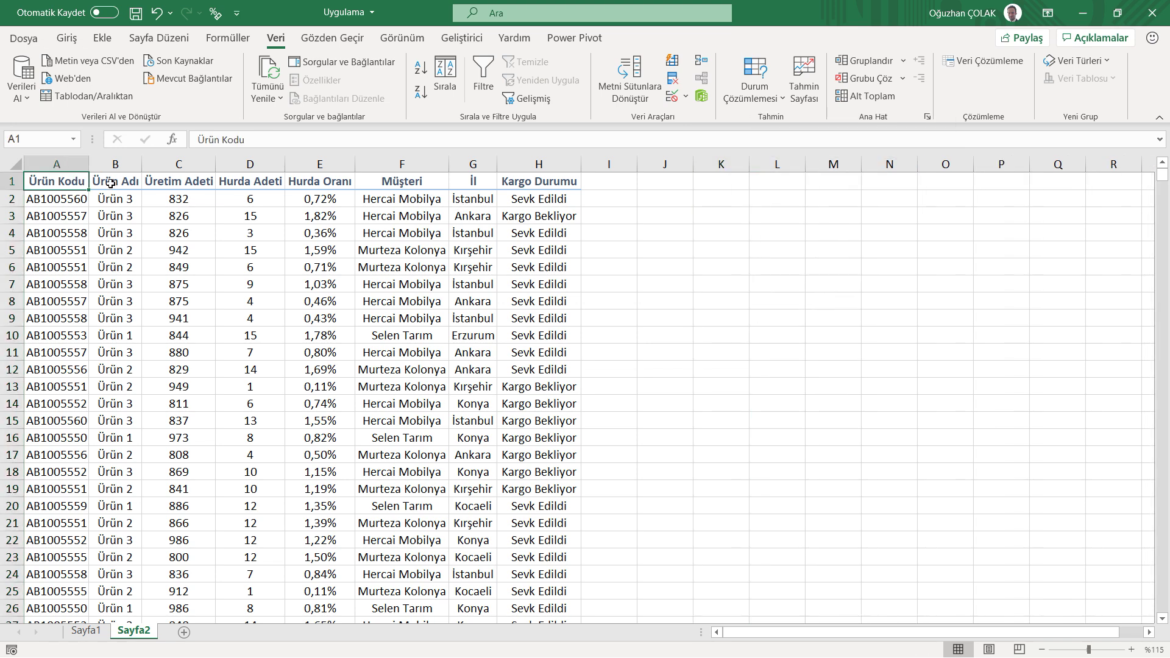
pyautogui.hotkey('ctrl', 'shift', 'End')
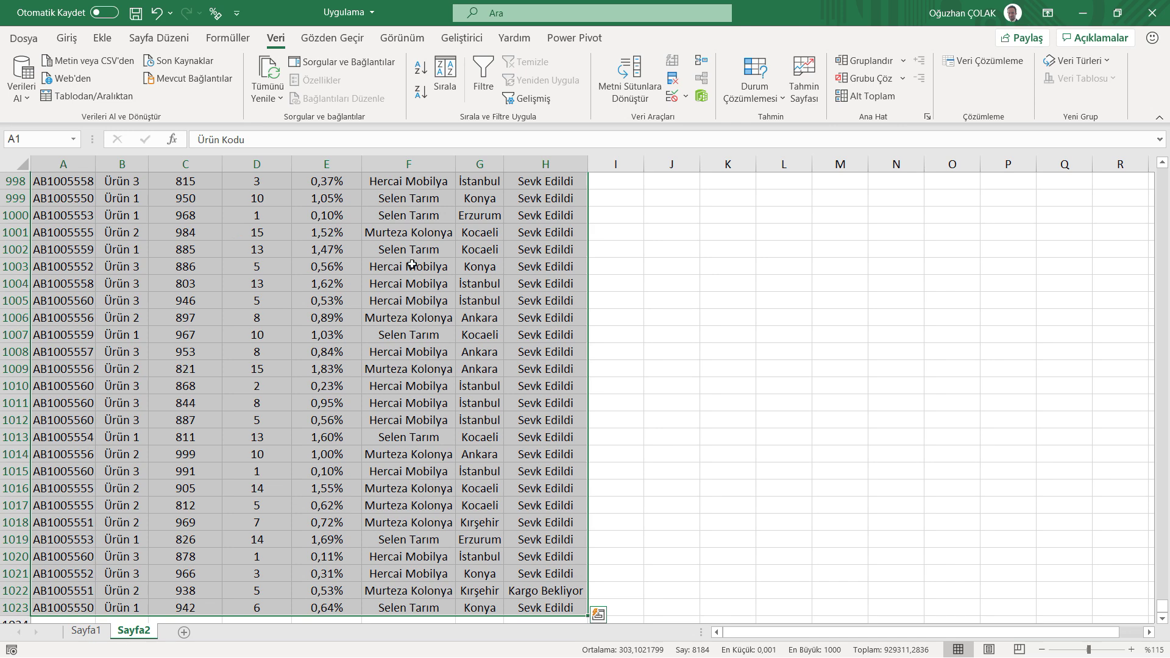
# Step: Remove duplicate rows comparing only the İl column, leaving six unique cities
pyautogui.click(673, 79)
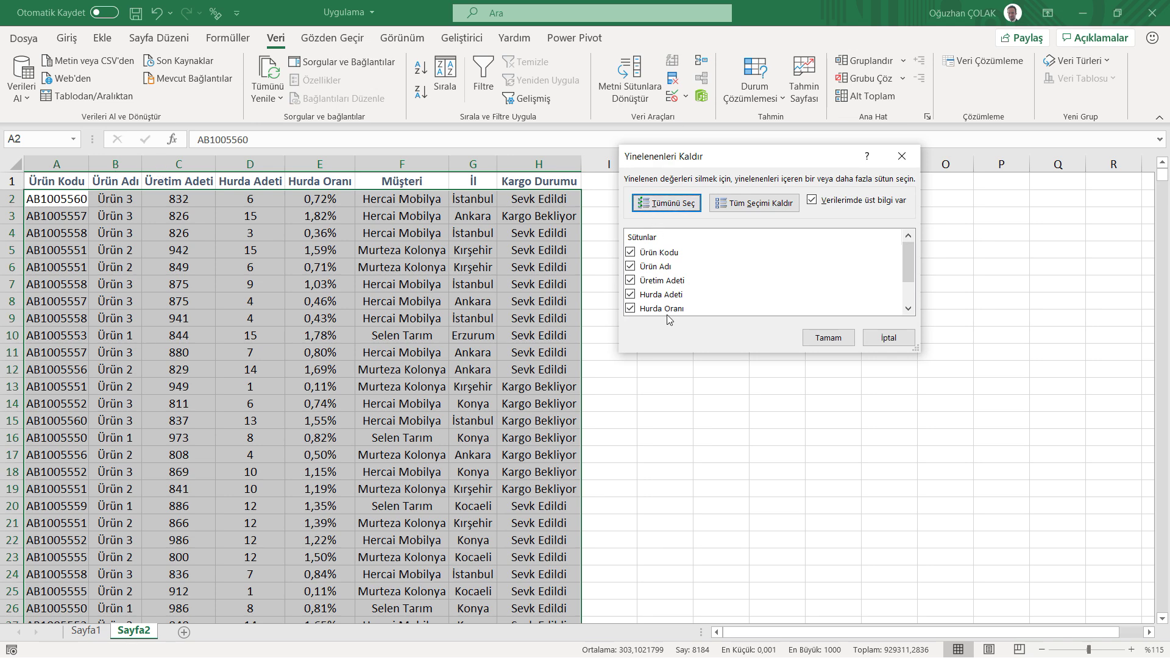
pyautogui.click(742, 202)
pyautogui.scroll(-1, 665, 282)
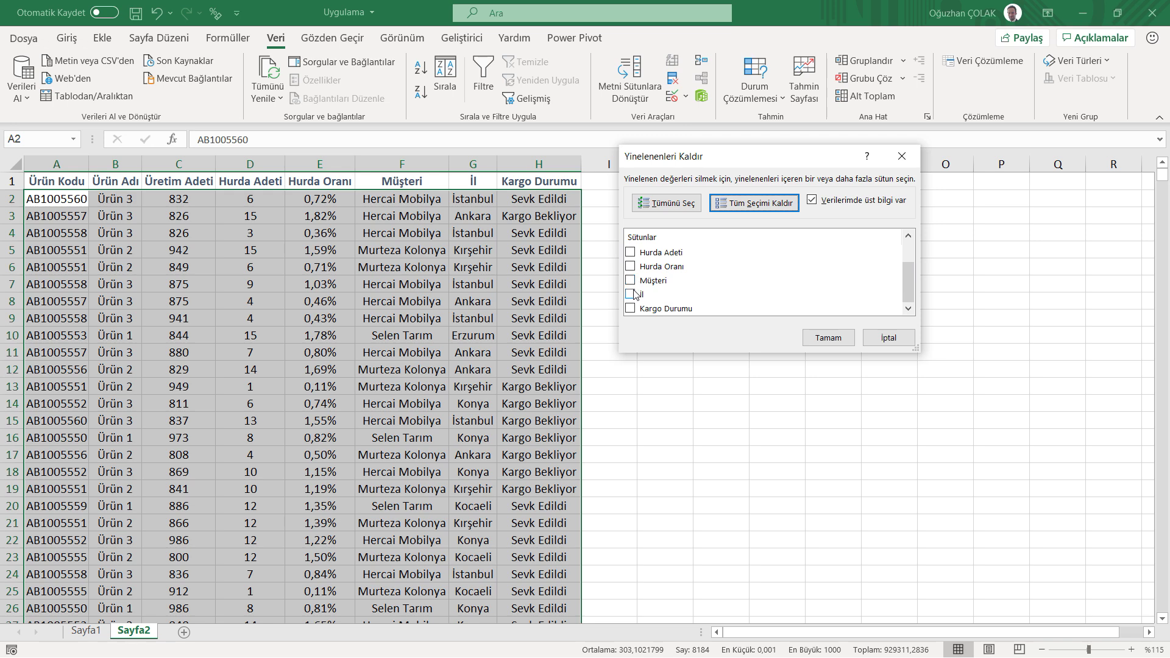
pyautogui.click(662, 296)
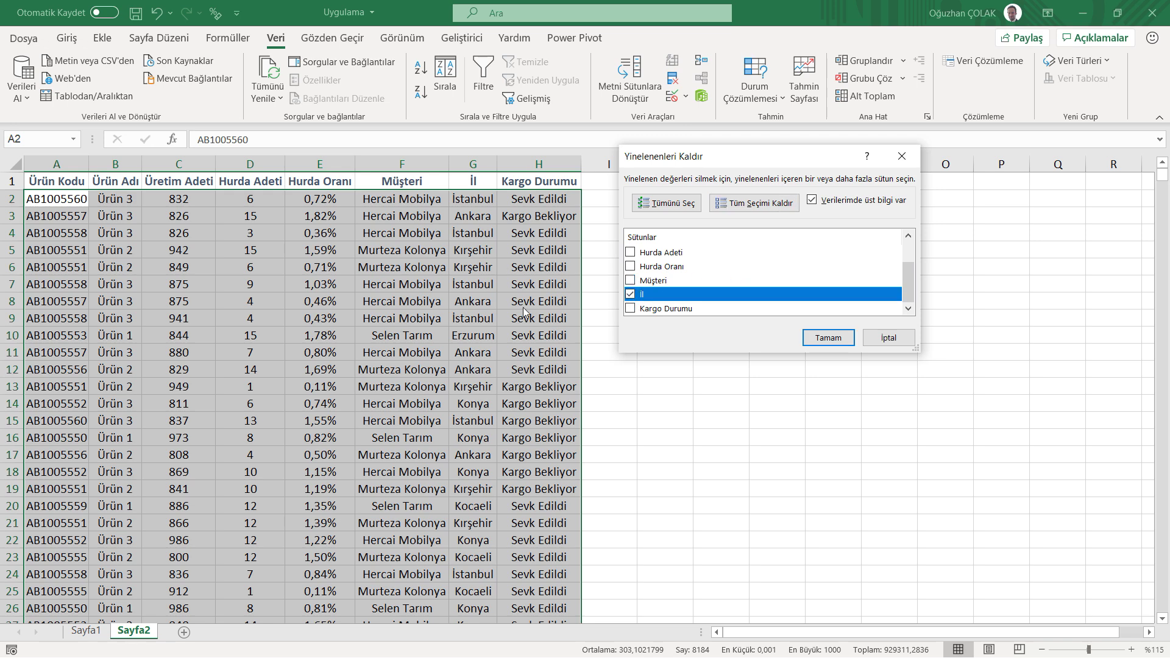
pyautogui.click(844, 340)
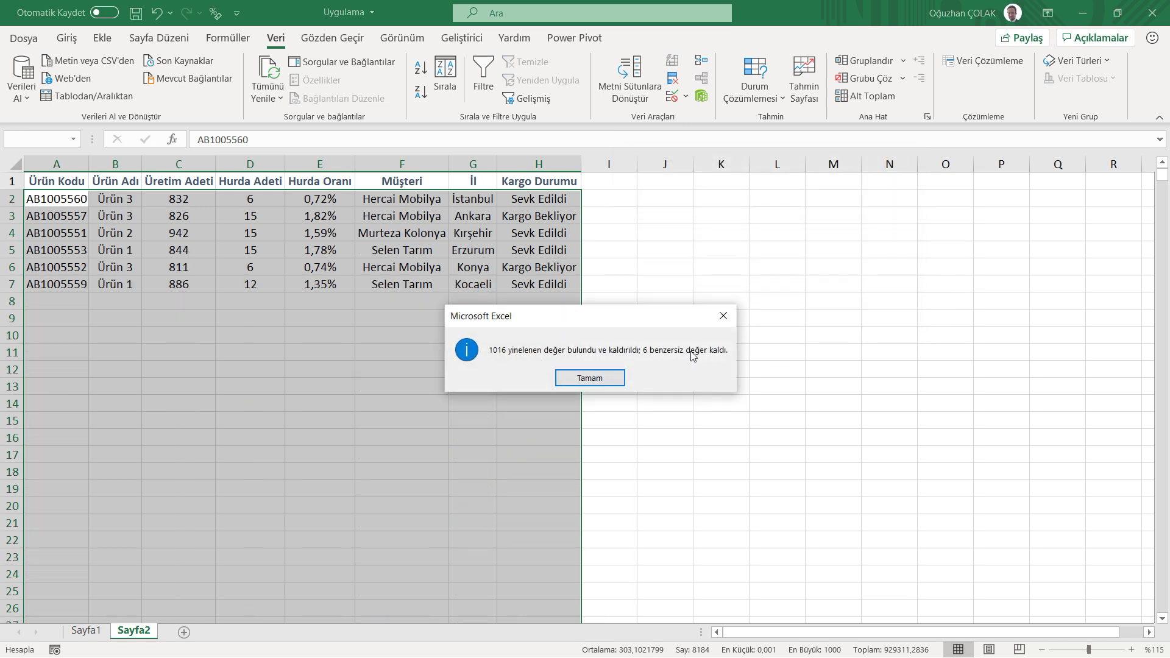
pyautogui.click(609, 376)
pyautogui.click(486, 214)
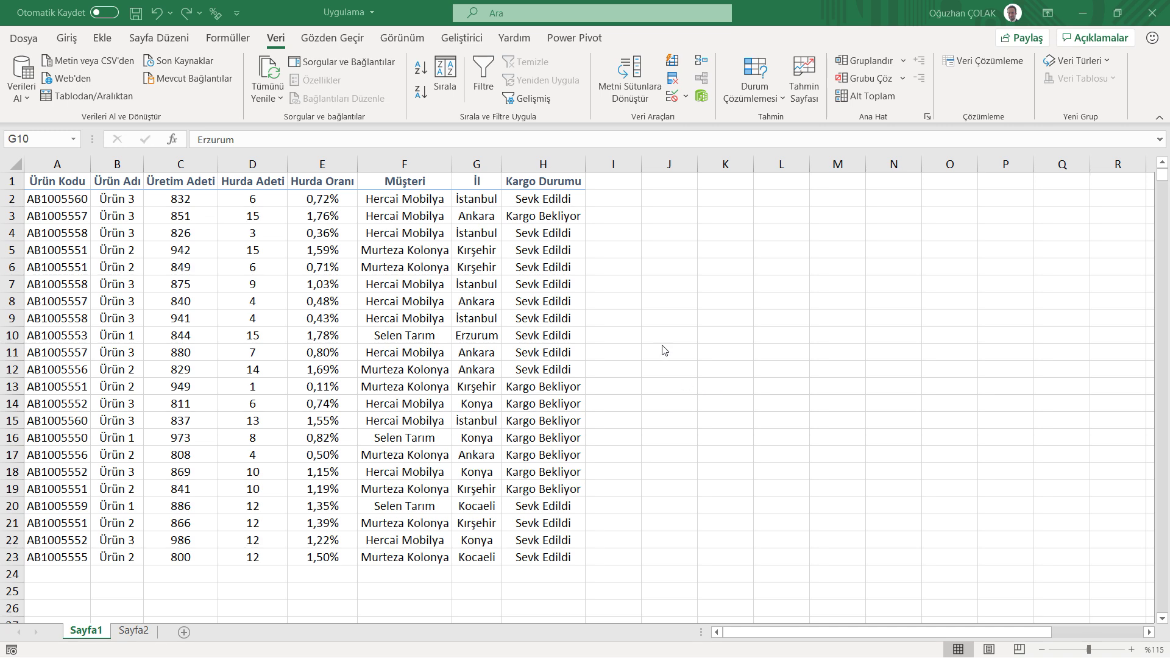
# Step: Give J2 a List data validation with source İstanbul;Ankara
pyautogui.click(669, 198)
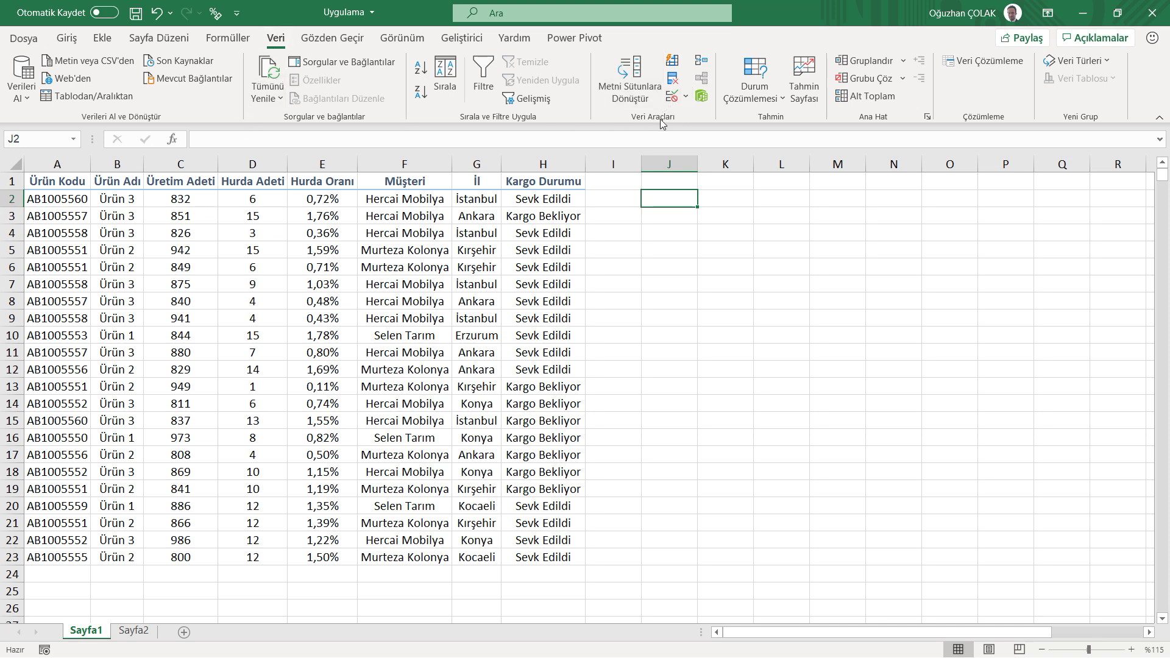
pyautogui.click(674, 98)
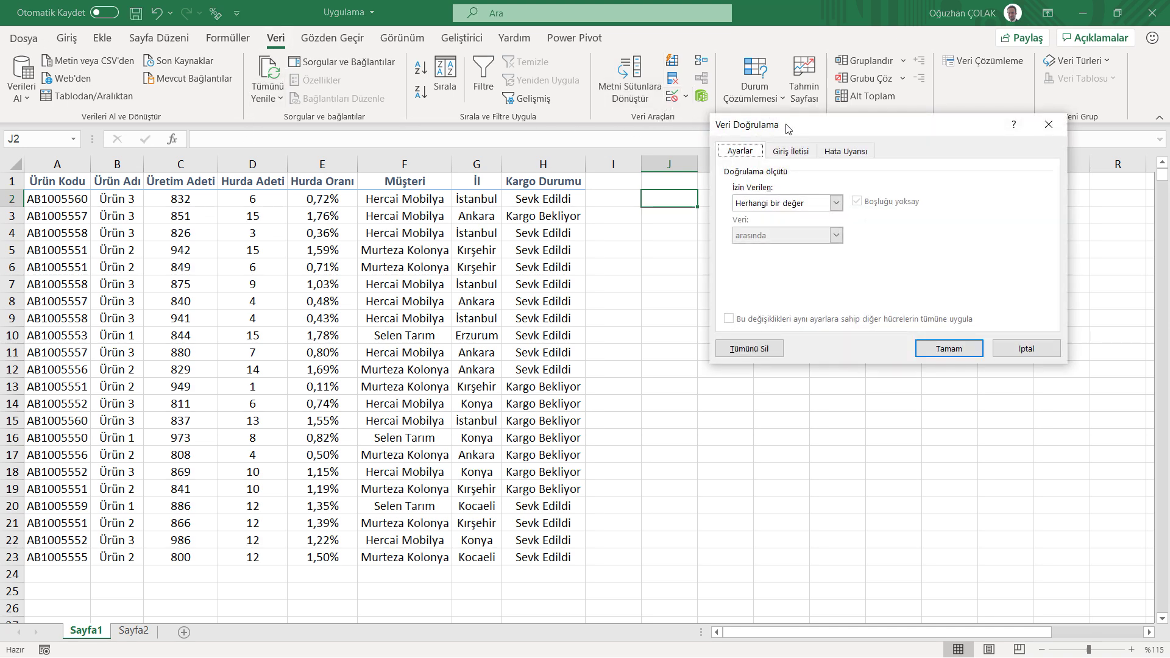
pyautogui.moveTo(786, 127); pyautogui.dragTo(801, 131)
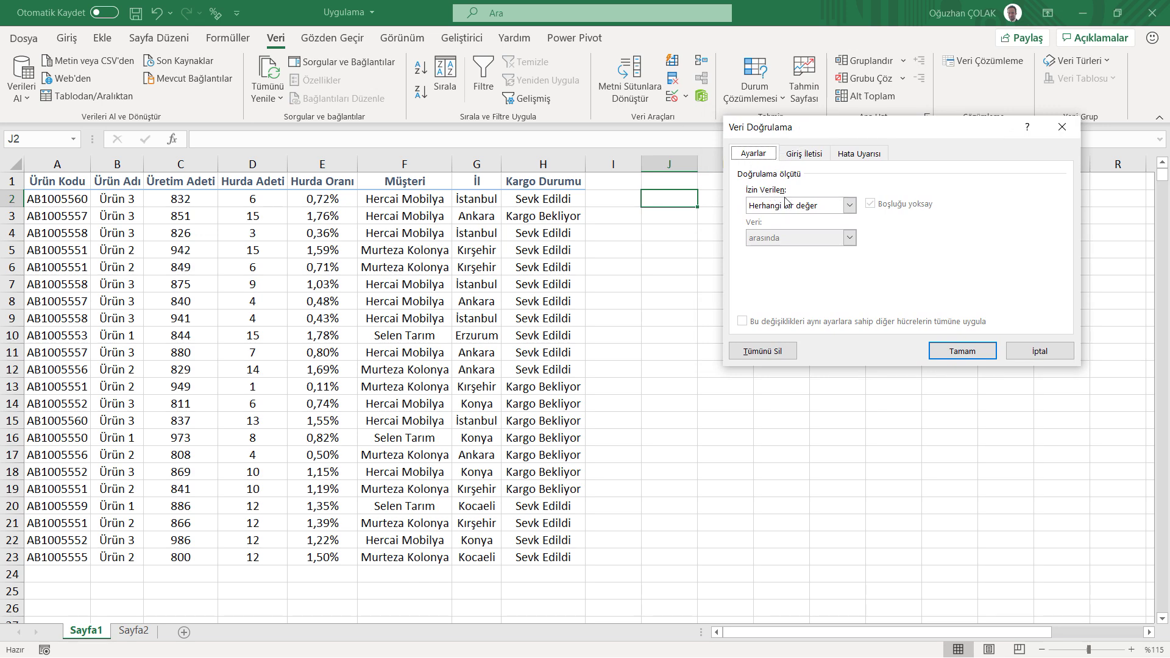
pyautogui.click(822, 207)
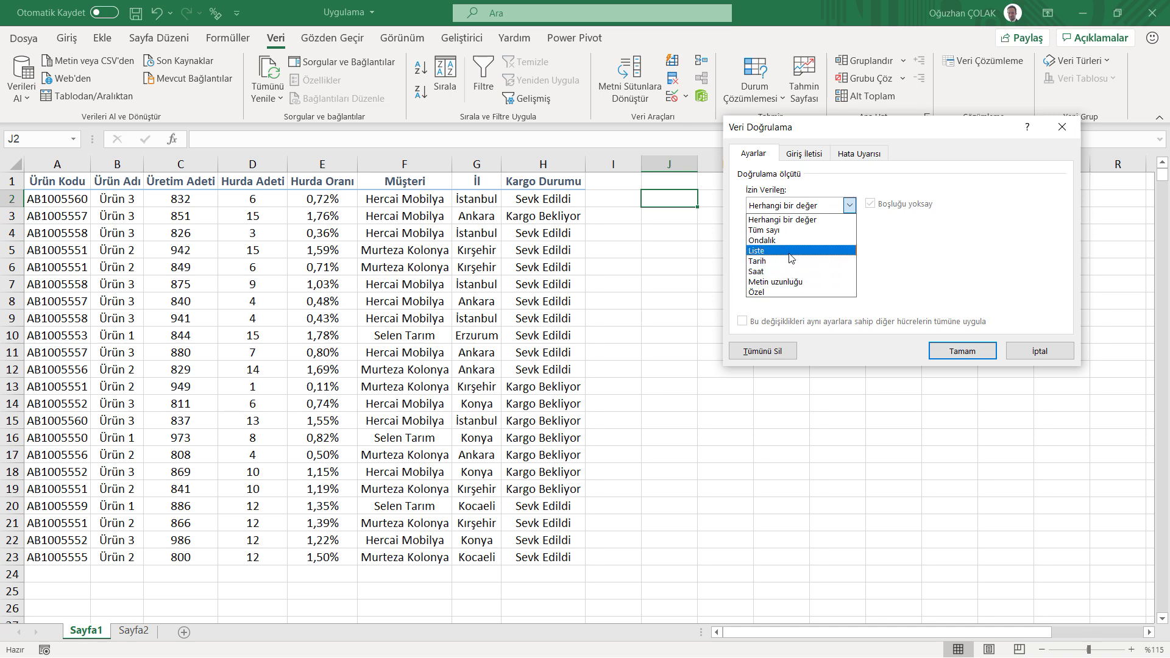
pyautogui.click(790, 251)
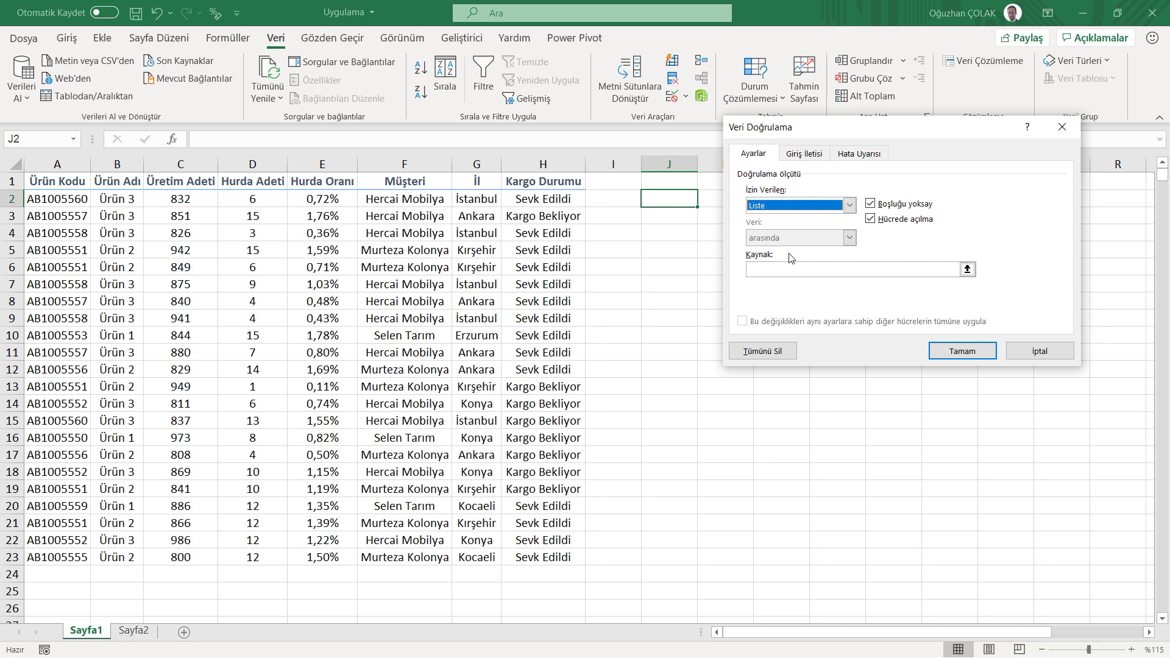
pyautogui.click(779, 272)
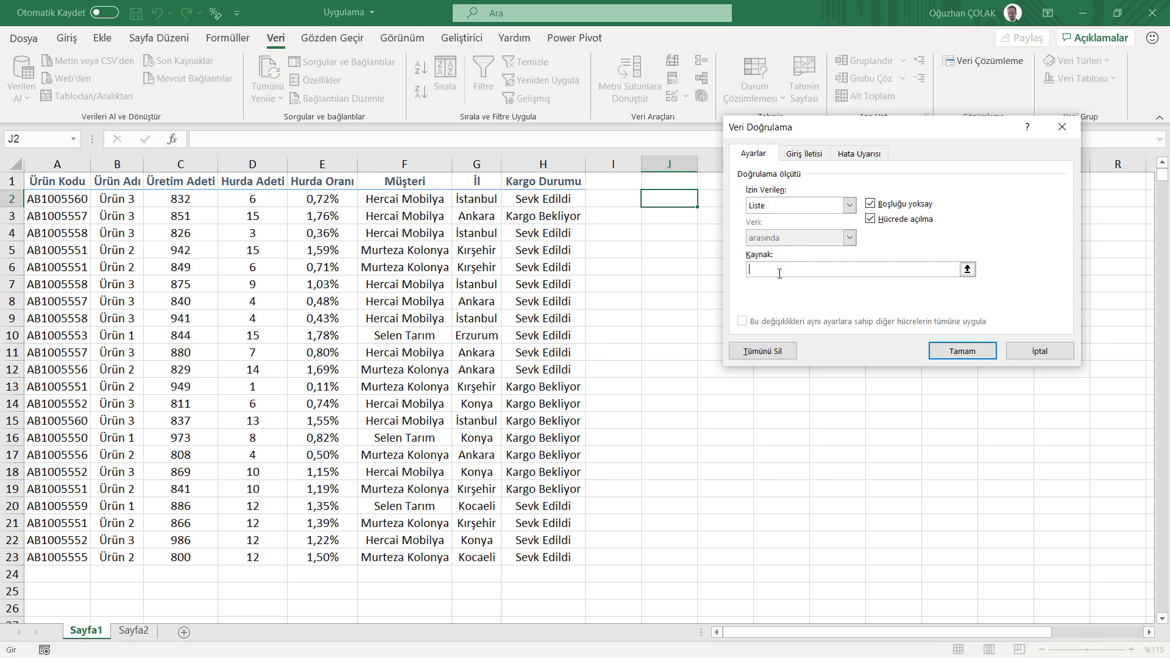
pyautogui.write('i')
pyautogui.click(965, 358)
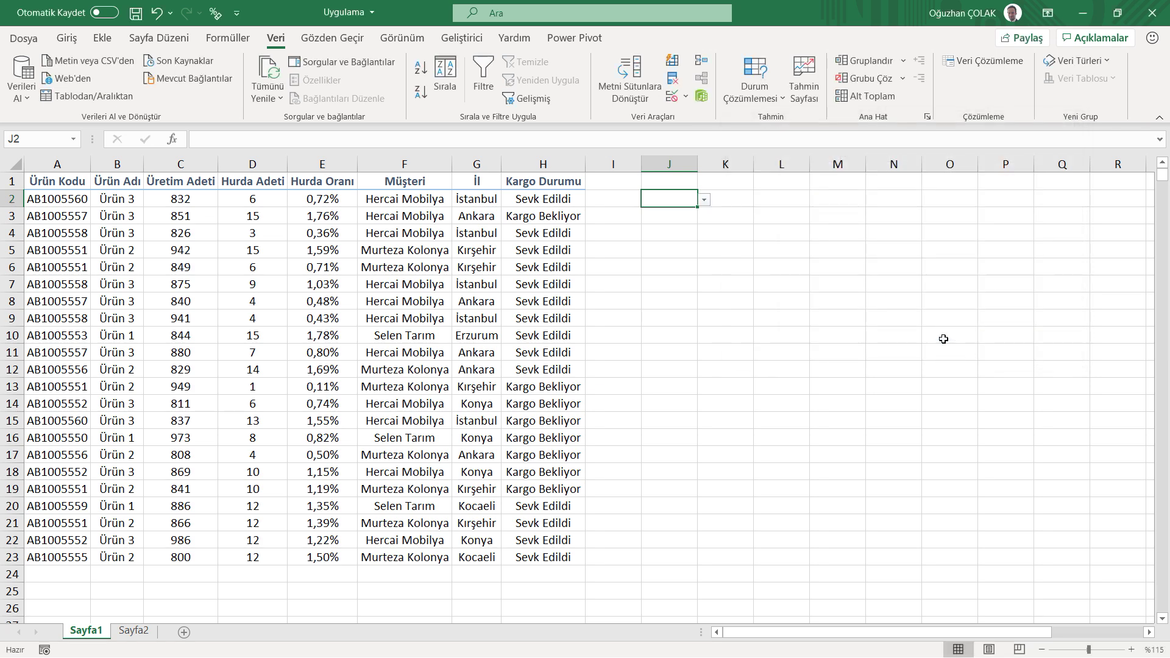
# Step: Pick Ankara, then İstanbul from J2's dropdown, leaving J2 set to İstanbul
pyautogui.click(704, 201)
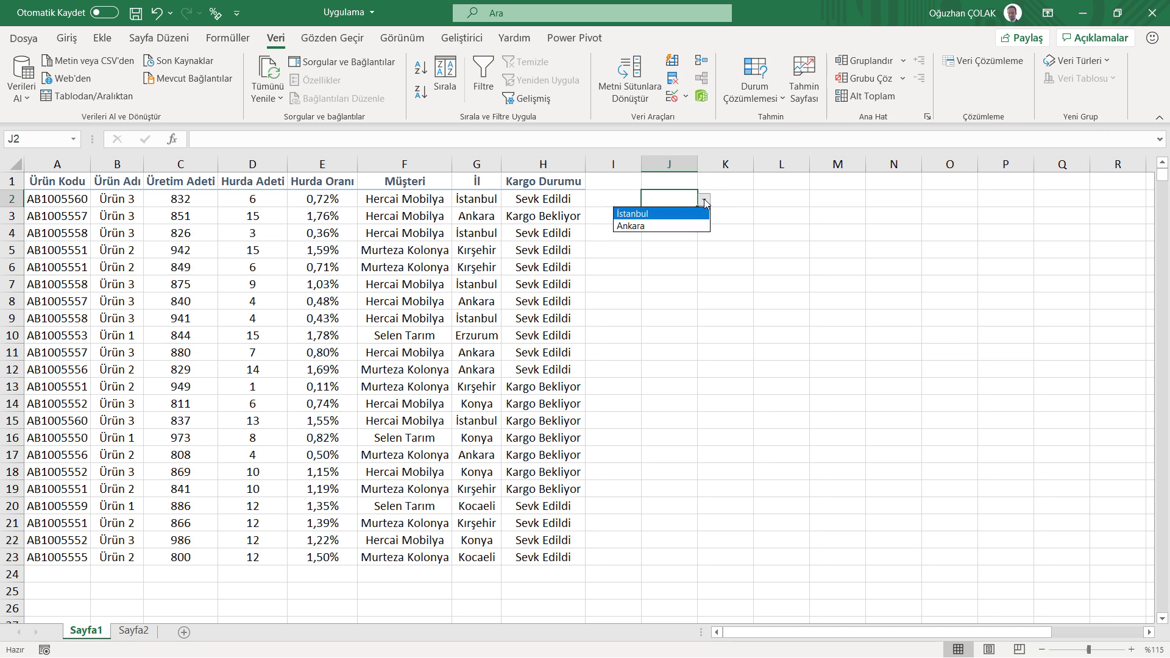
pyautogui.click(676, 226)
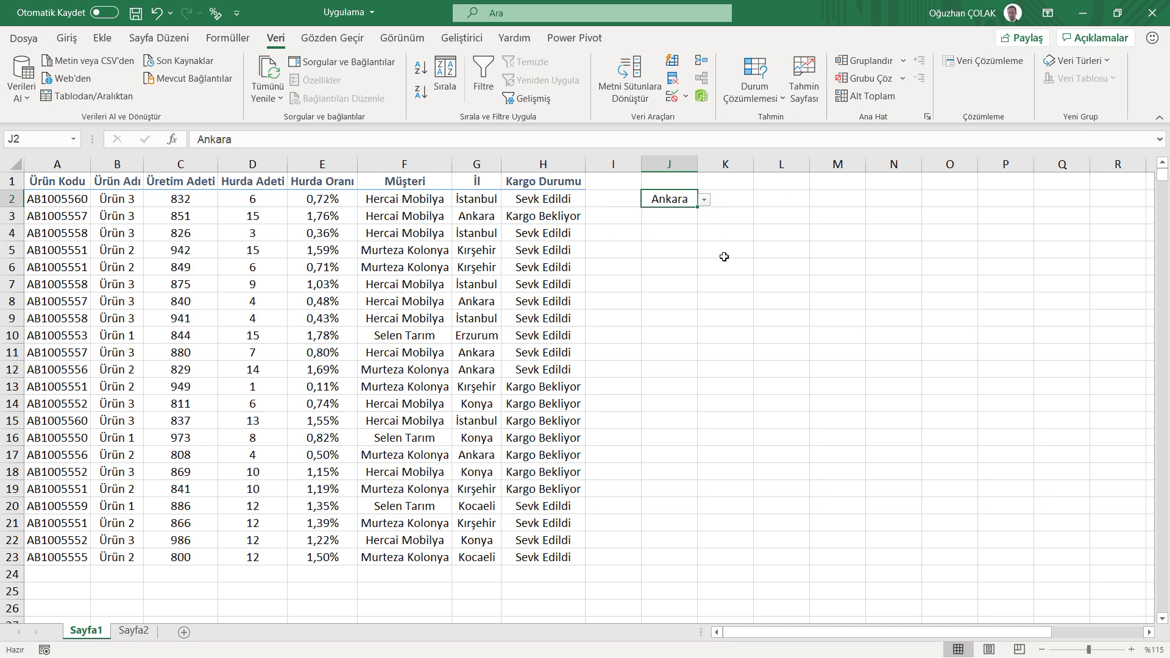
pyautogui.click(674, 214)
pyautogui.click(717, 230)
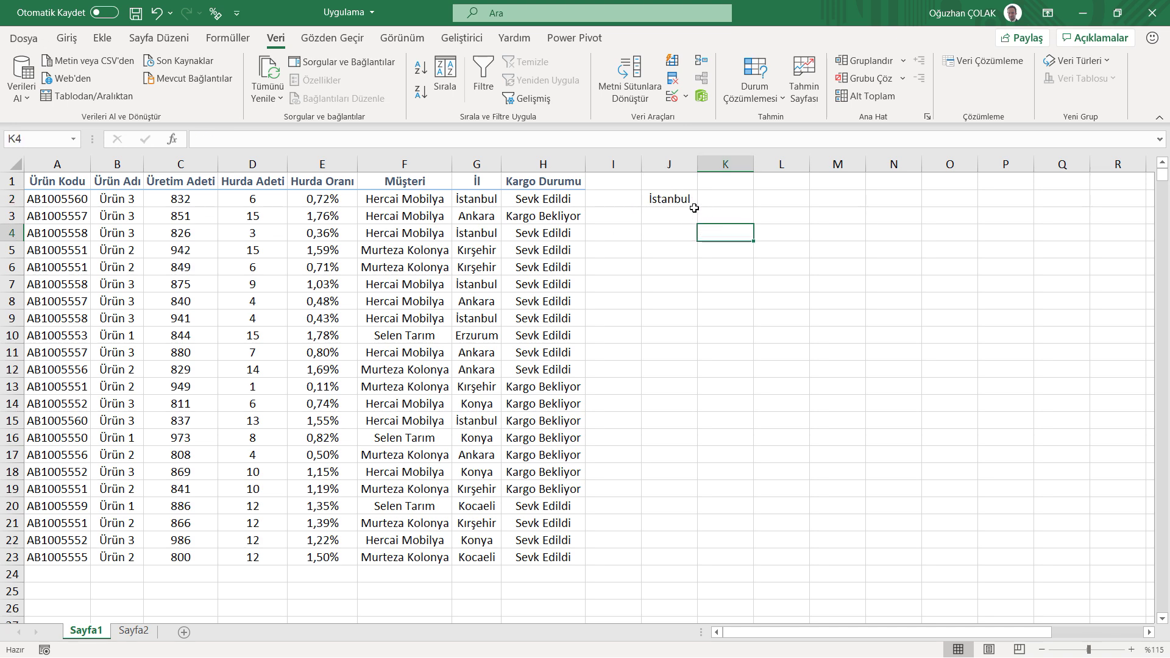
# Step: Select cell J5 and bring up its Data Validation settings
pyautogui.click(684, 201)
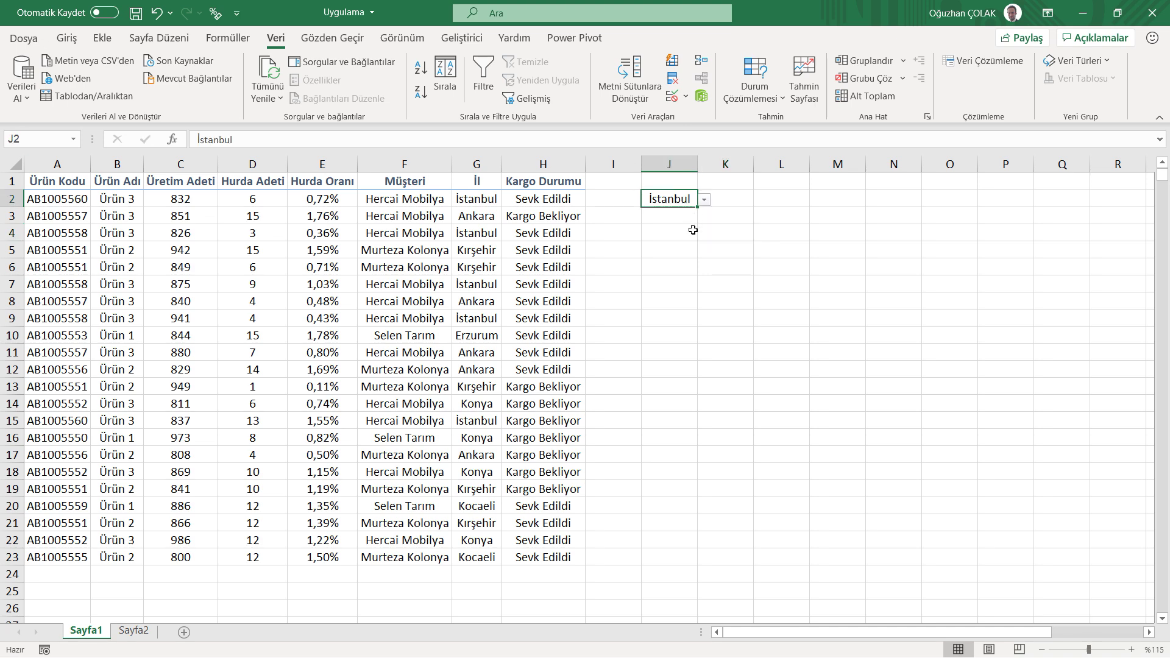
pyautogui.click(693, 218)
pyautogui.click(676, 248)
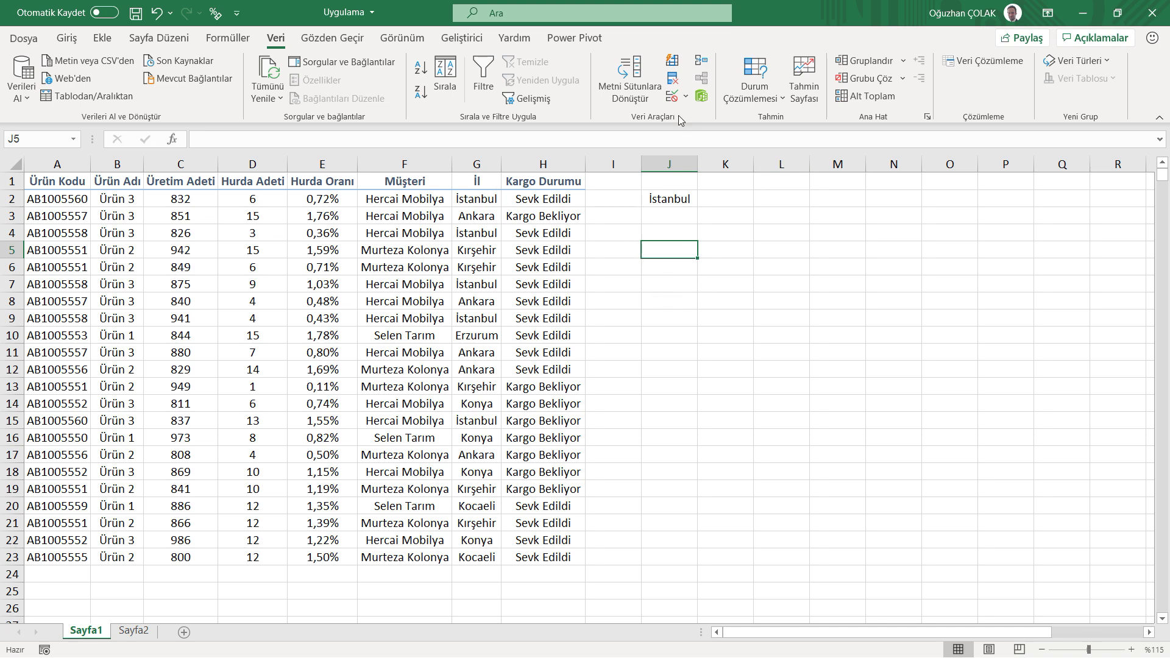
pyautogui.click(672, 98)
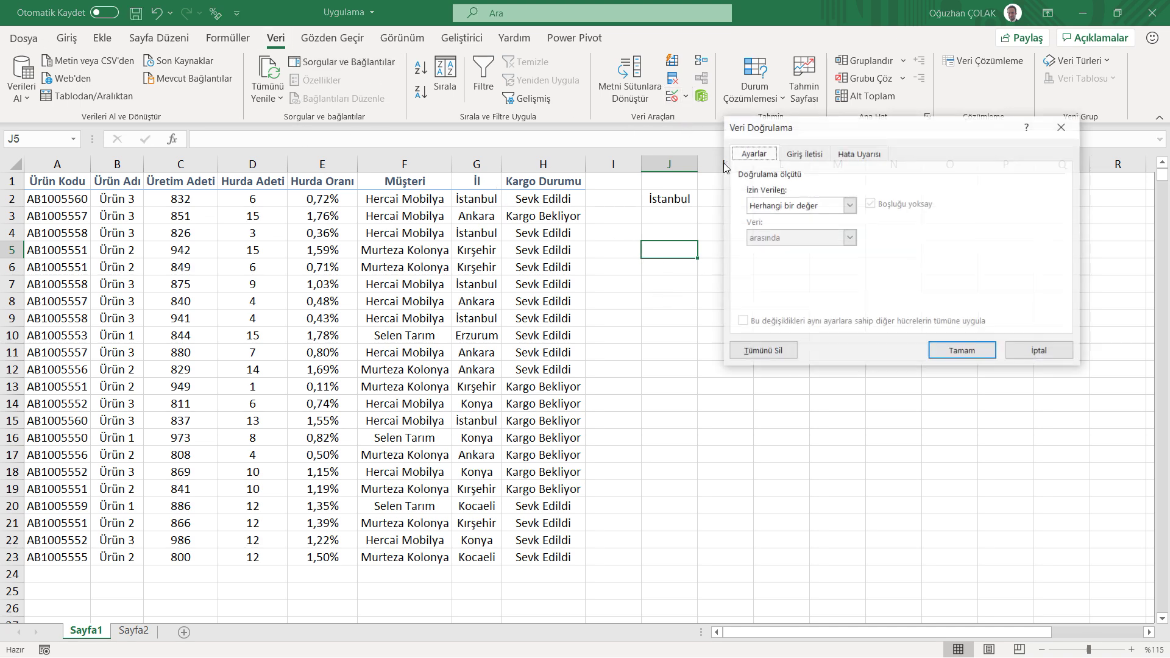
# Step: Set J5's validation to a List sourced from the İl values in $G$2:$G$23
pyautogui.moveTo(783, 130); pyautogui.dragTo(768, 155)
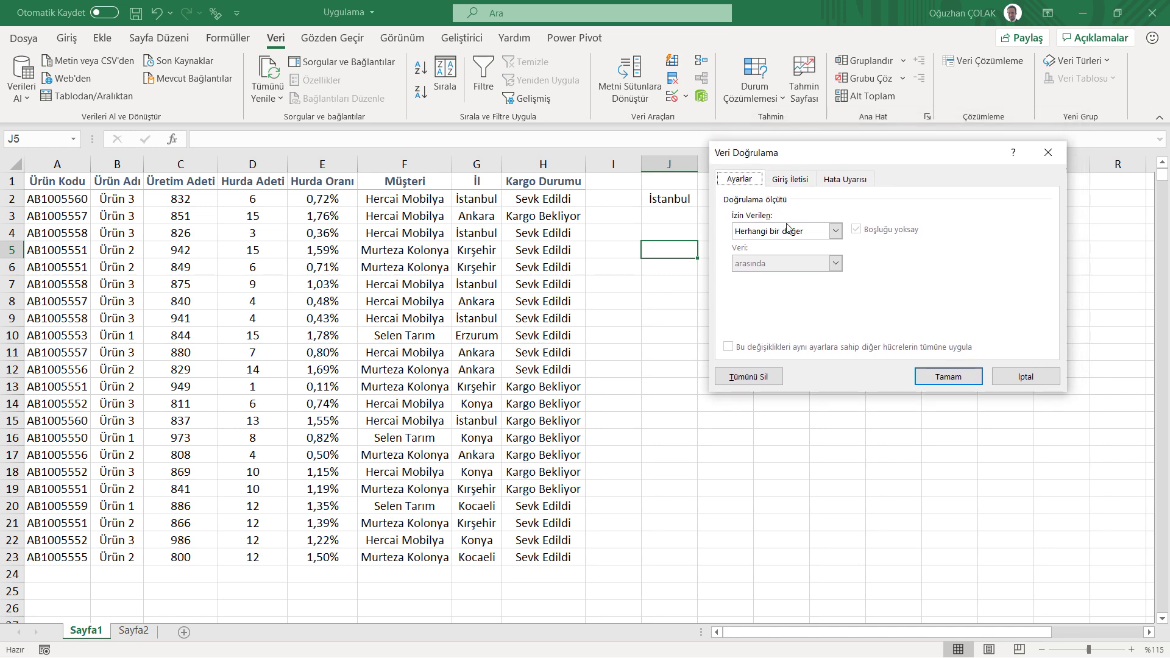
pyautogui.click(834, 230)
pyautogui.click(756, 275)
pyautogui.click(758, 293)
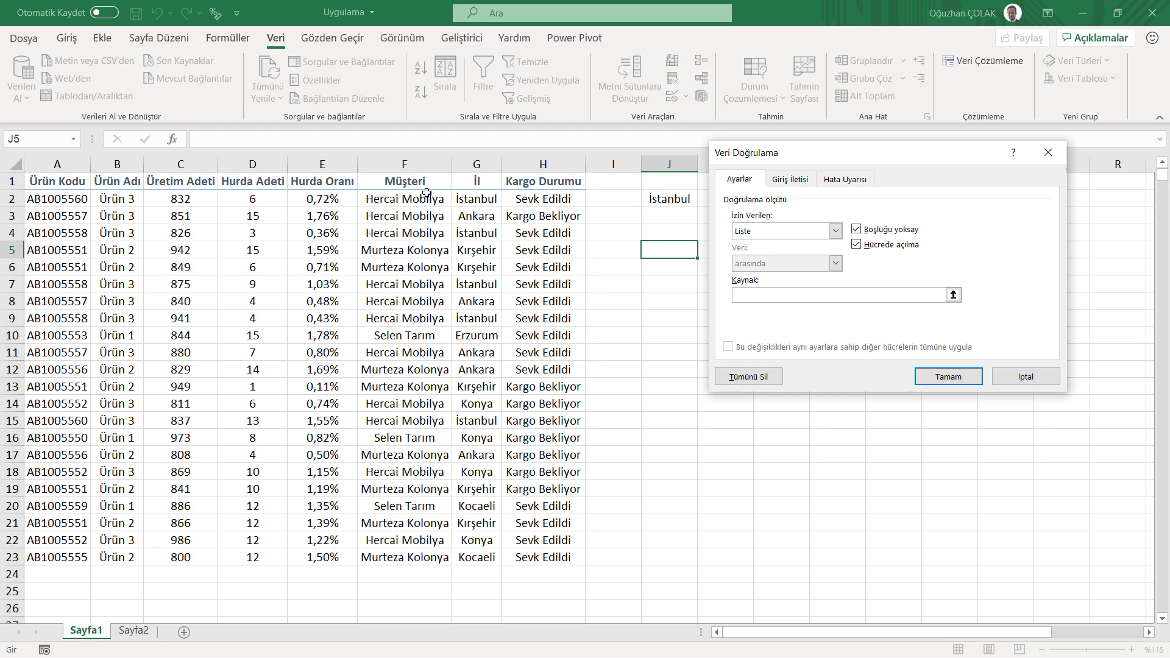
pyautogui.moveTo(485, 204); pyautogui.dragTo(499, 555)
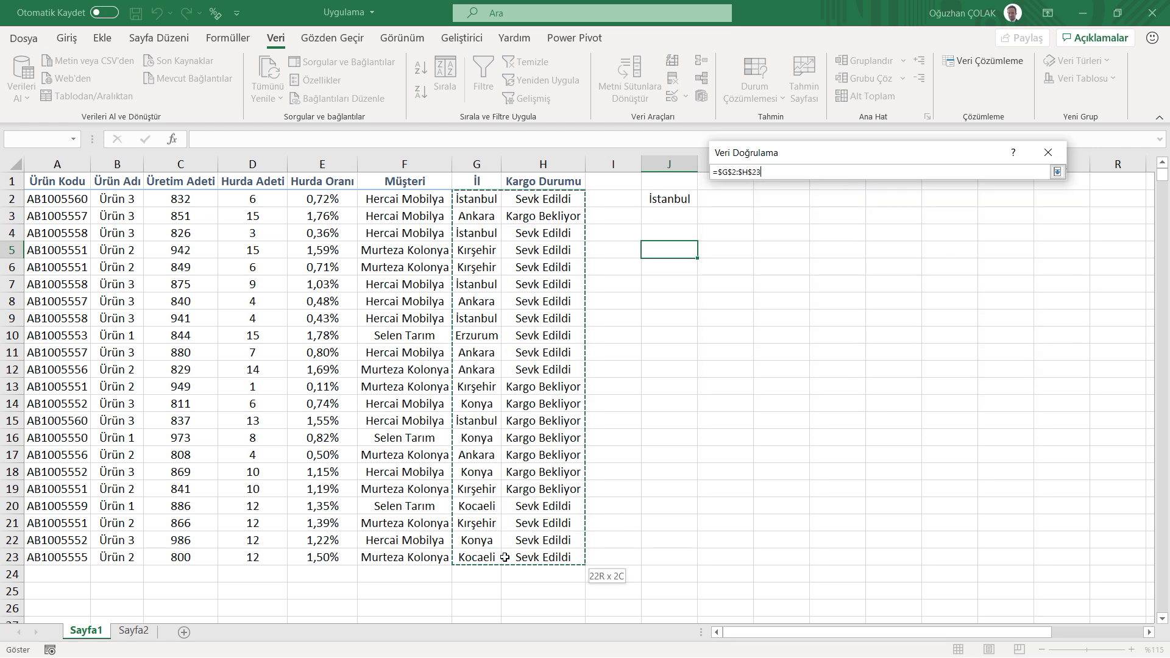
pyautogui.click(949, 379)
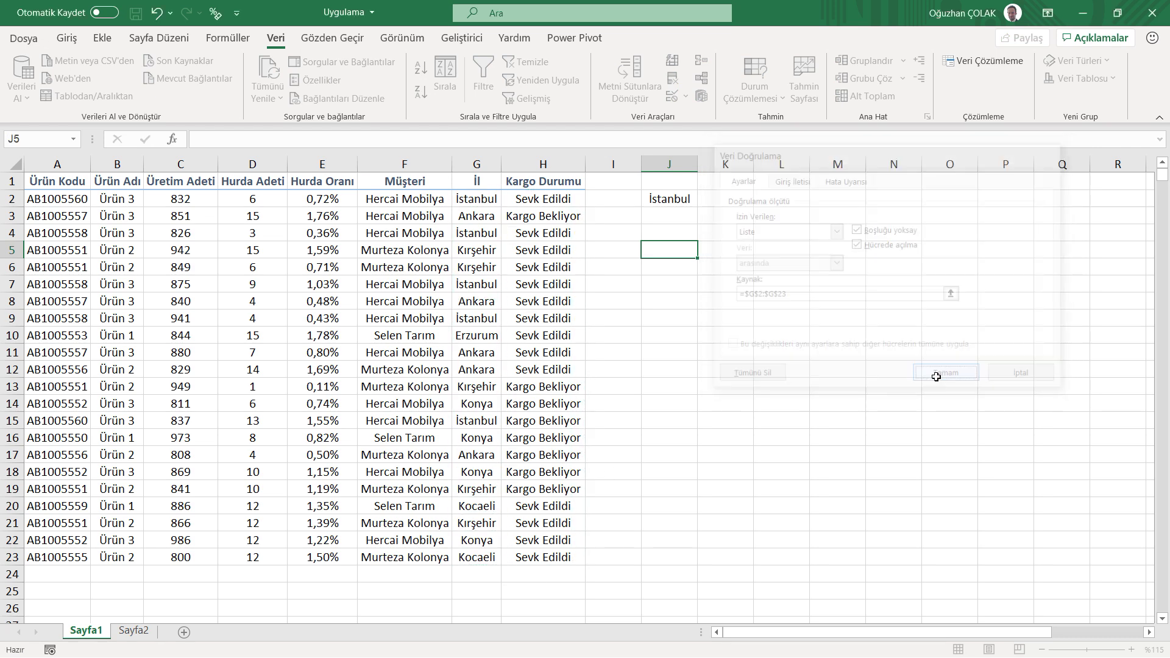
# Step: Choose Kırşehir from J5's dropdown
pyautogui.click(705, 251)
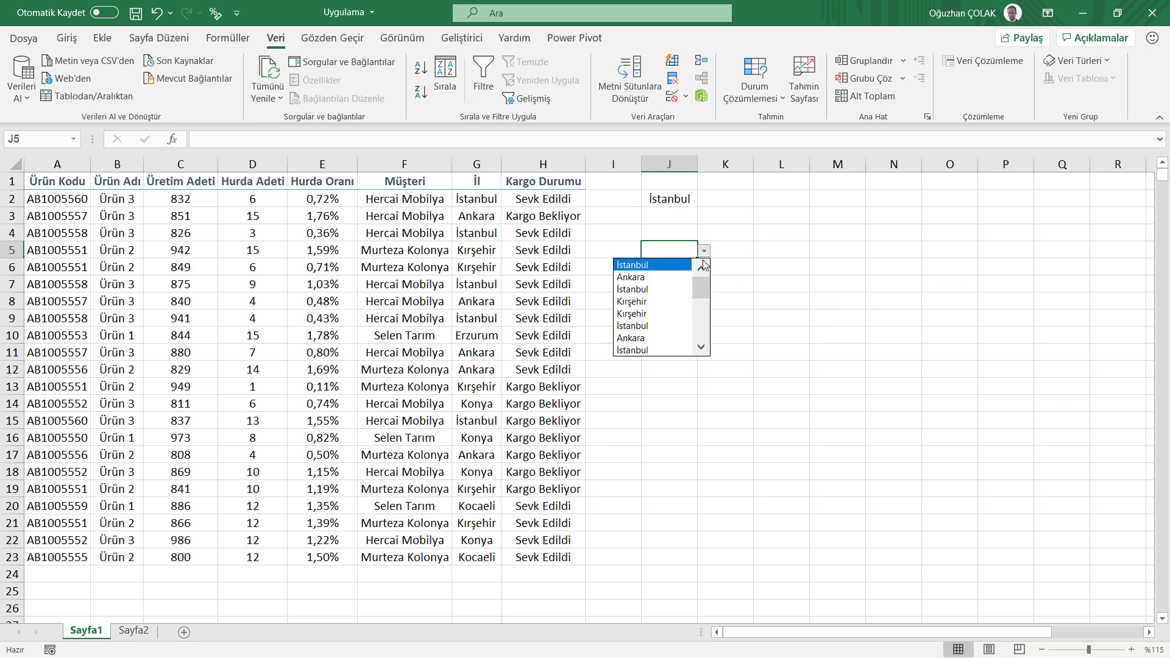
pyautogui.scroll(-2, 647, 312)
pyautogui.scroll(-2, 647, 312)
pyautogui.scroll(-2, 649, 309)
pyautogui.click(649, 303)
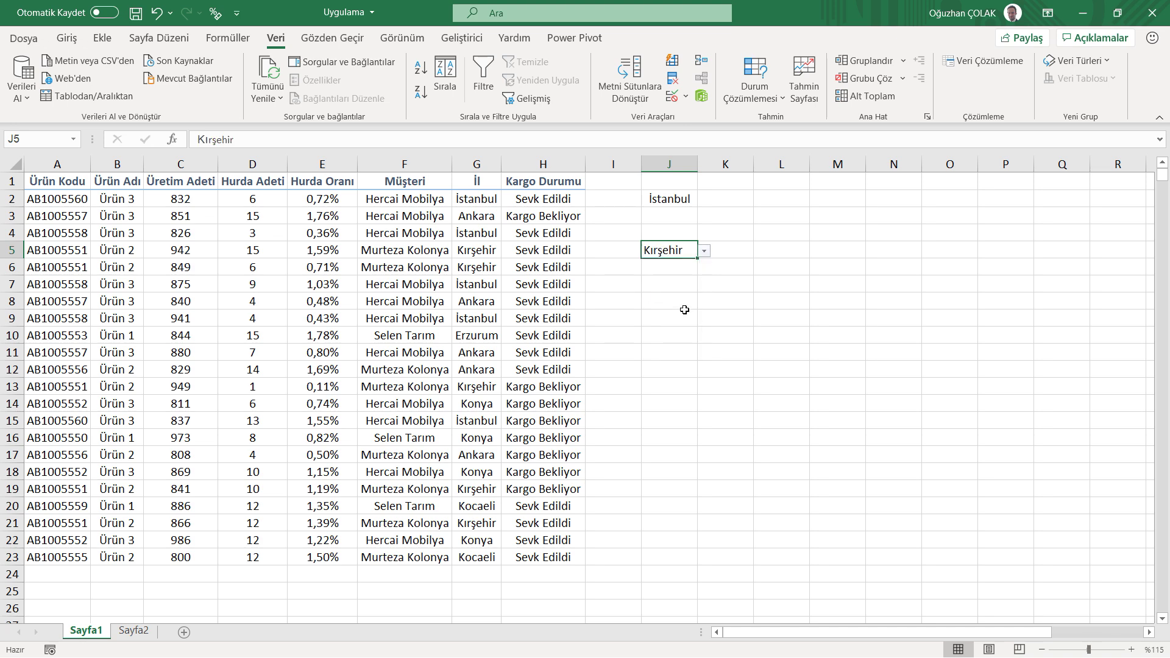
pyautogui.click(704, 251)
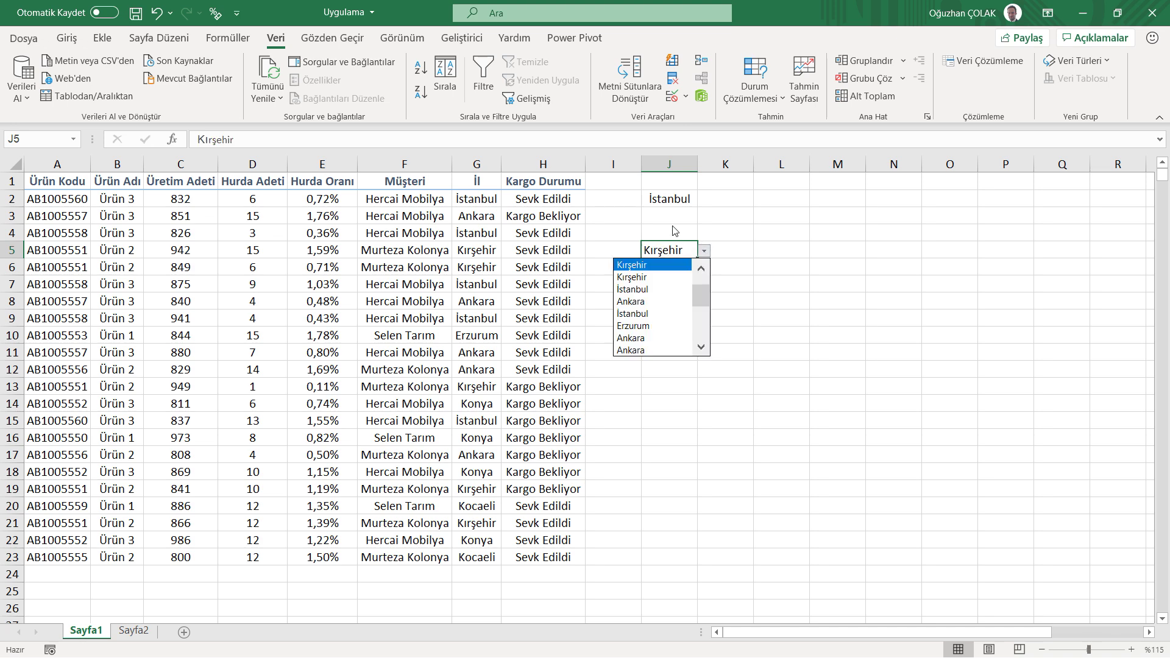
pyautogui.click(674, 230)
# Step: Copy the G2:G23 cities into column N from N2 and remove duplicates, leaving unique cities
pyautogui.moveTo(485, 199); pyautogui.dragTo(482, 557)
pyautogui.hotkey('ctrl', 'c')
pyautogui.click(893, 199)
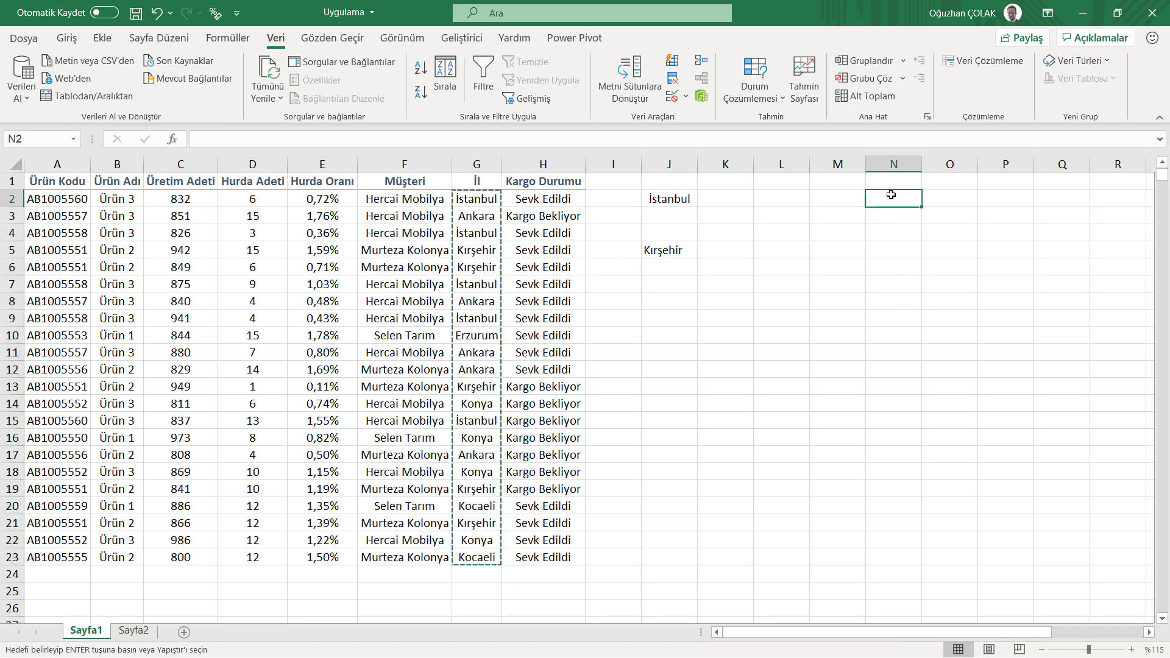
pyautogui.hotkey('ctrl', 'v')
pyautogui.click(672, 78)
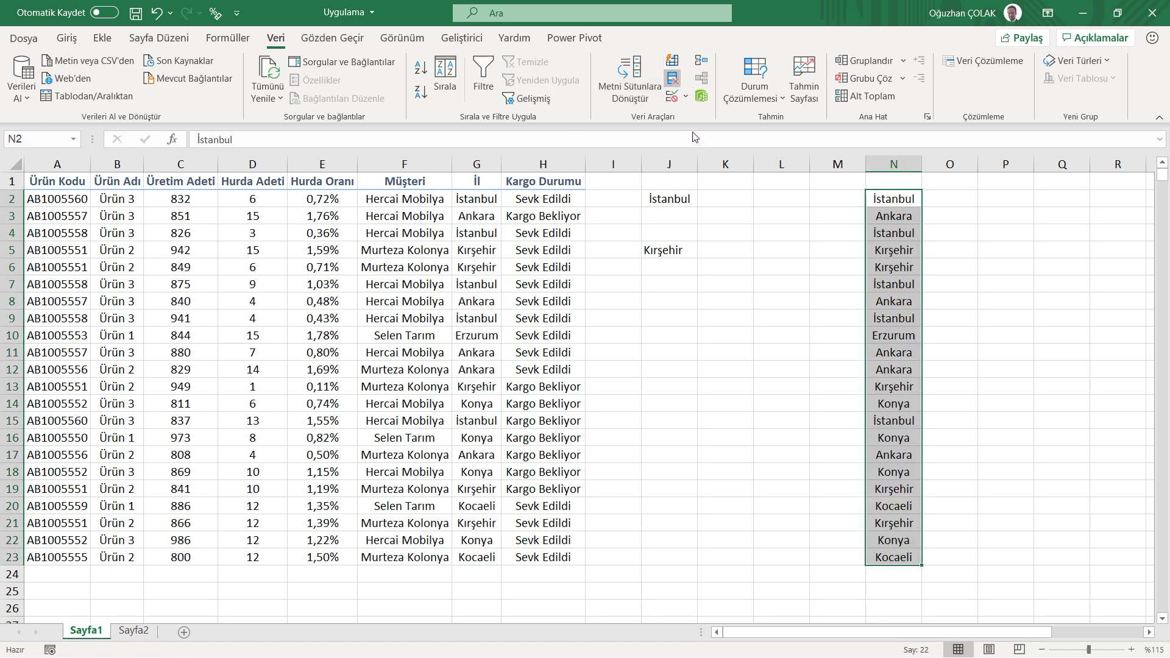
pyautogui.click(943, 365)
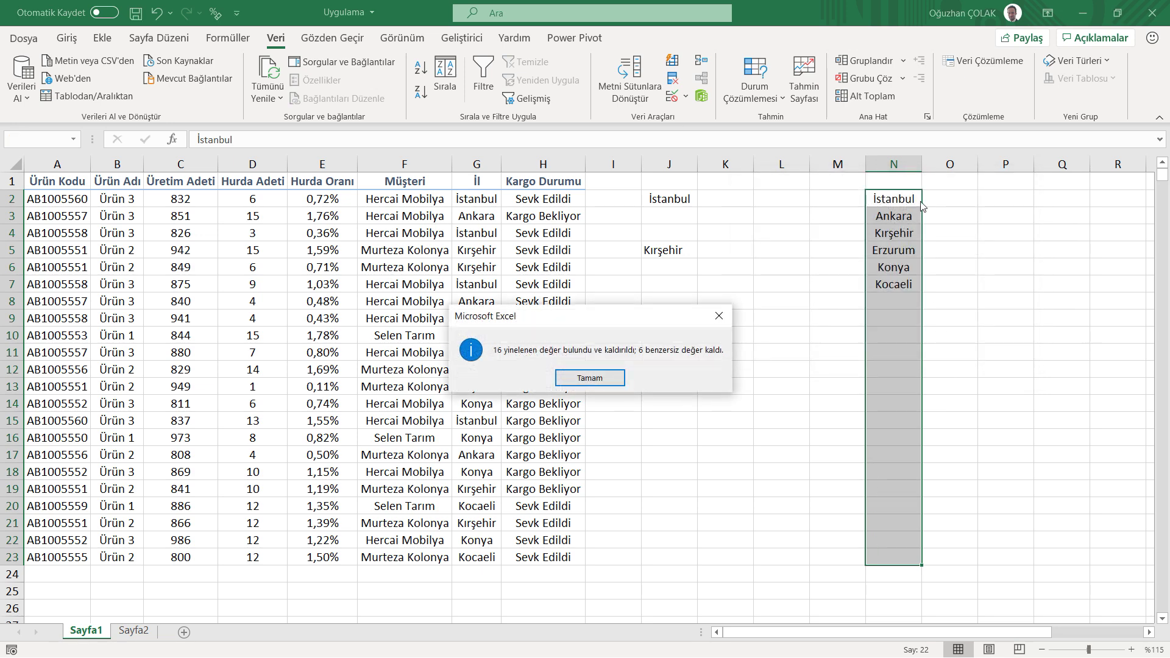
pyautogui.click(589, 378)
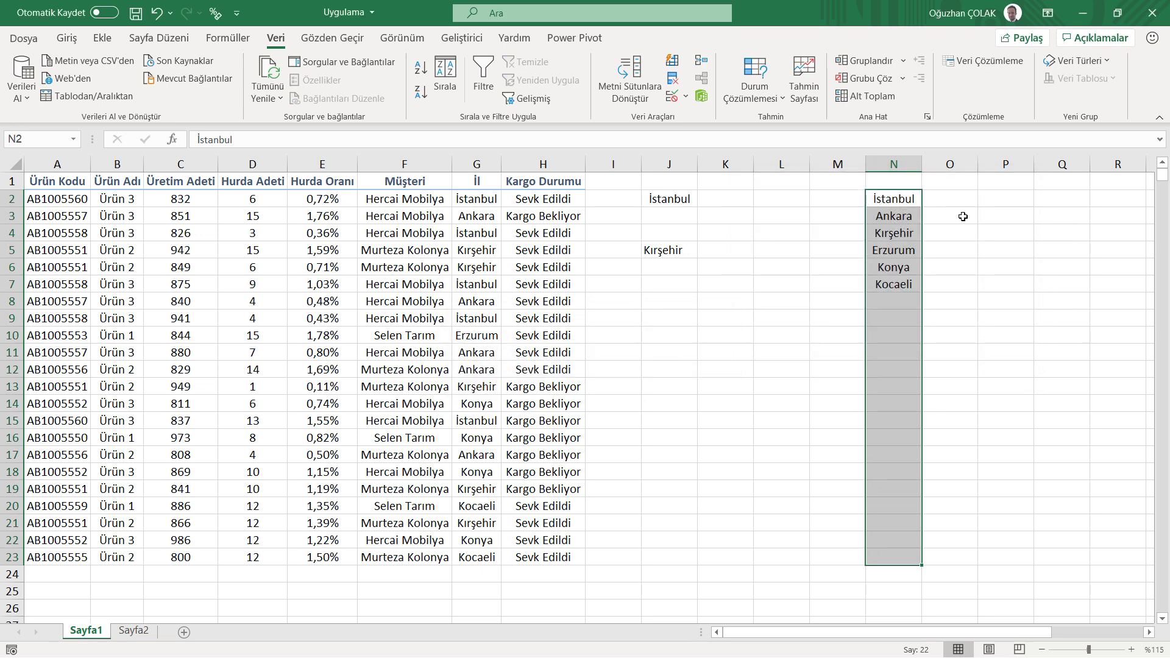
pyautogui.click(907, 198)
# Step: Give K5 a List validation sourced from $N$2:$N$7 and set it to Kırşehir
pyautogui.click(700, 248)
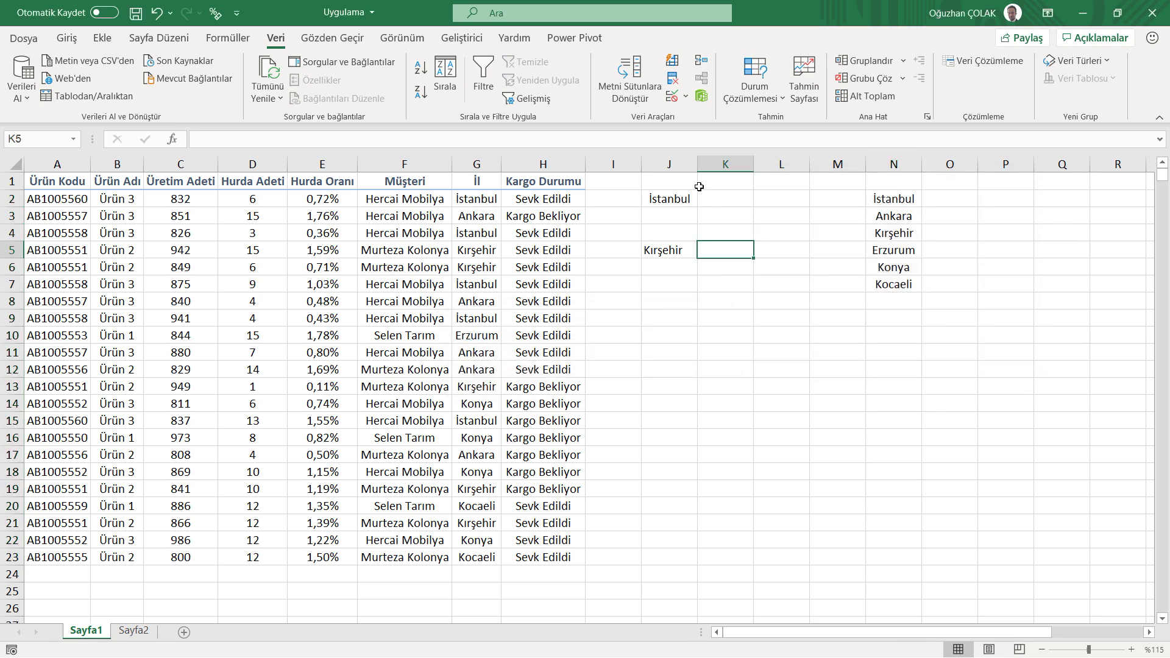
pyautogui.click(673, 99)
pyautogui.click(834, 231)
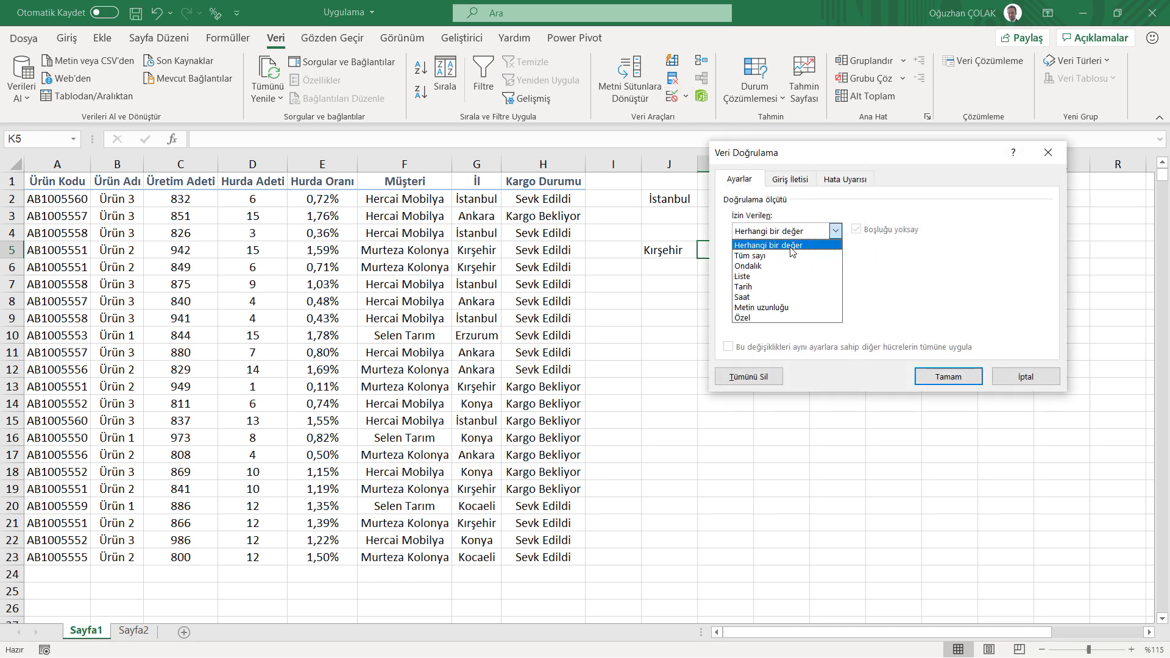
pyautogui.click(770, 276)
pyautogui.click(795, 294)
pyautogui.moveTo(889, 153); pyautogui.dragTo(634, 132)
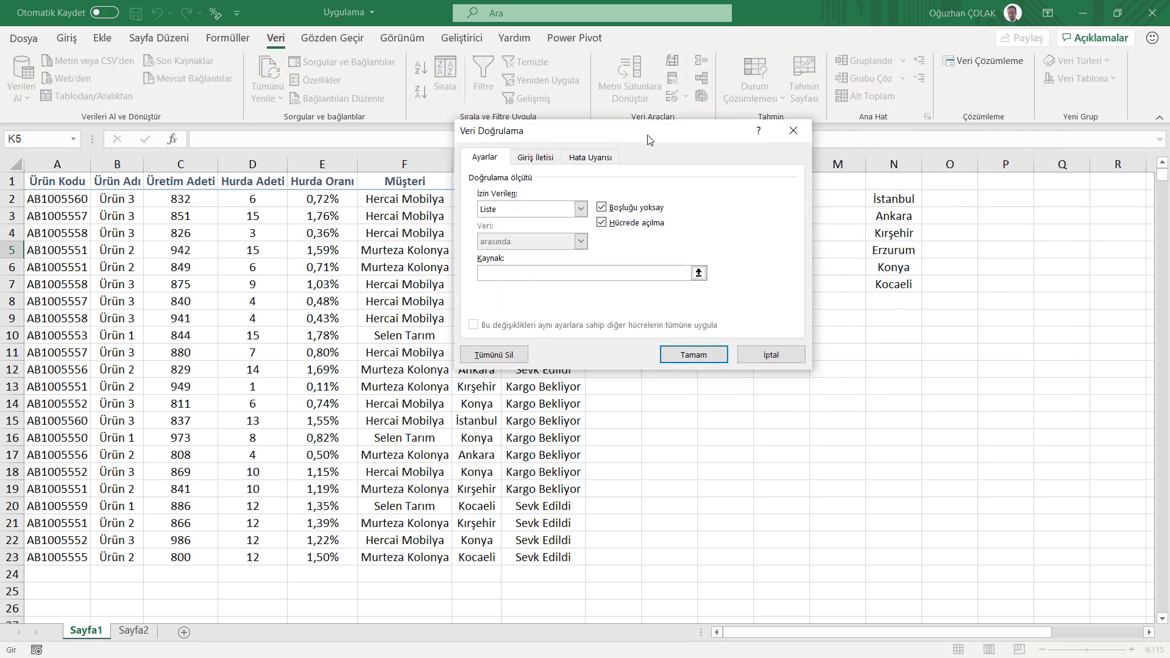
pyautogui.moveTo(891, 203); pyautogui.dragTo(893, 285)
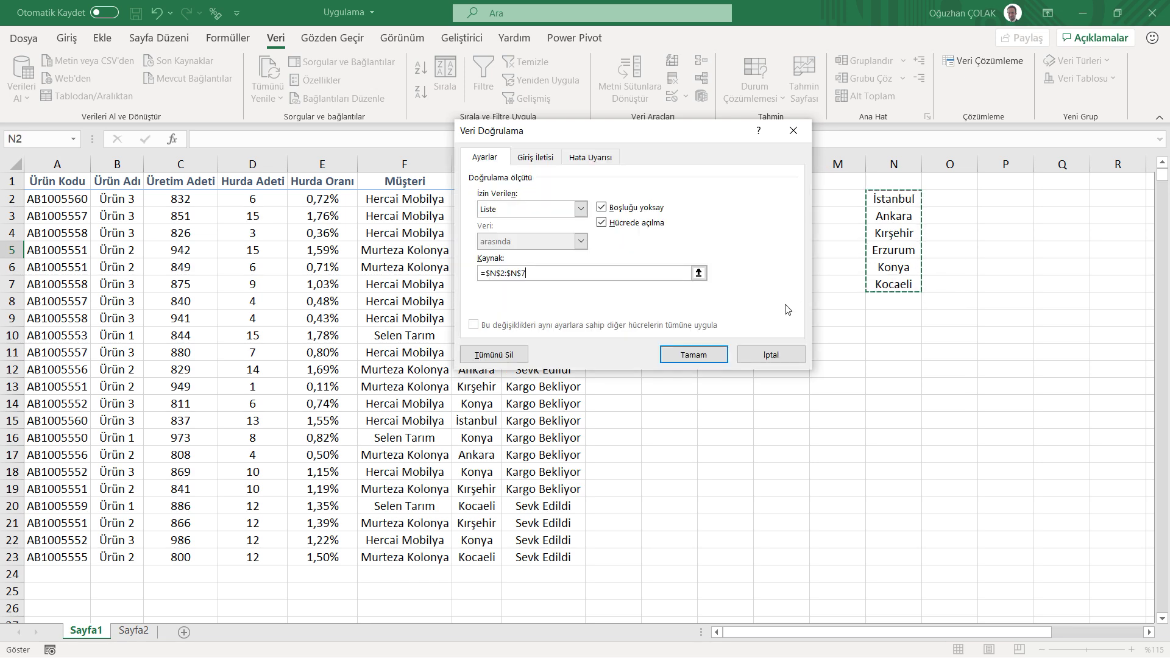
pyautogui.click(705, 354)
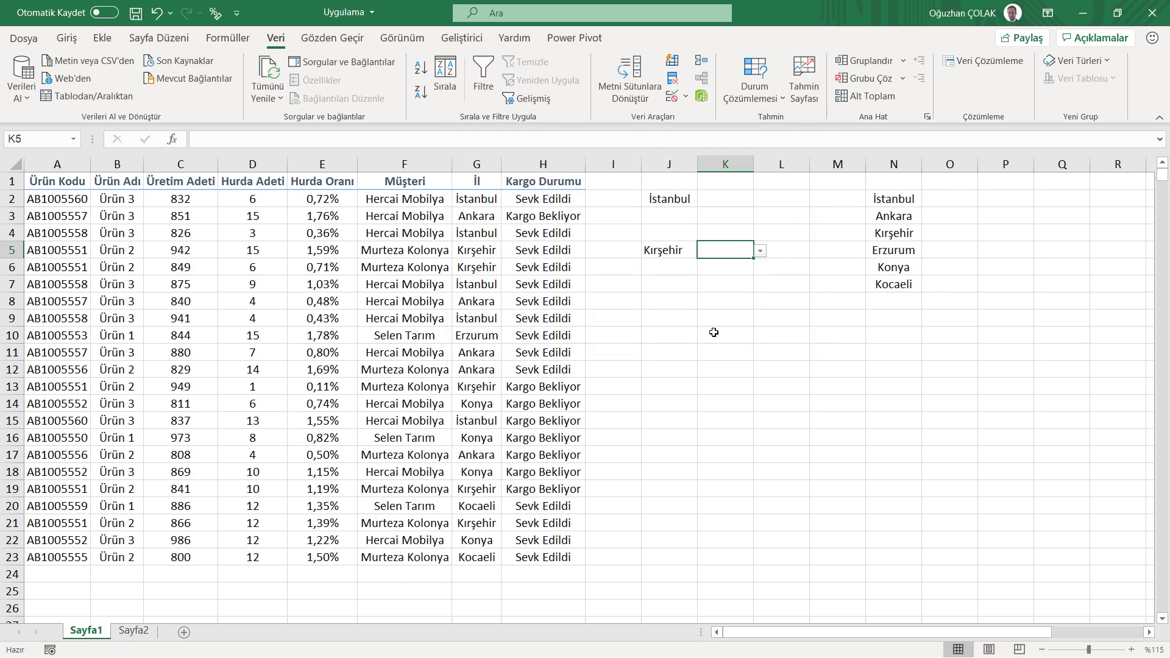
pyautogui.click(760, 250)
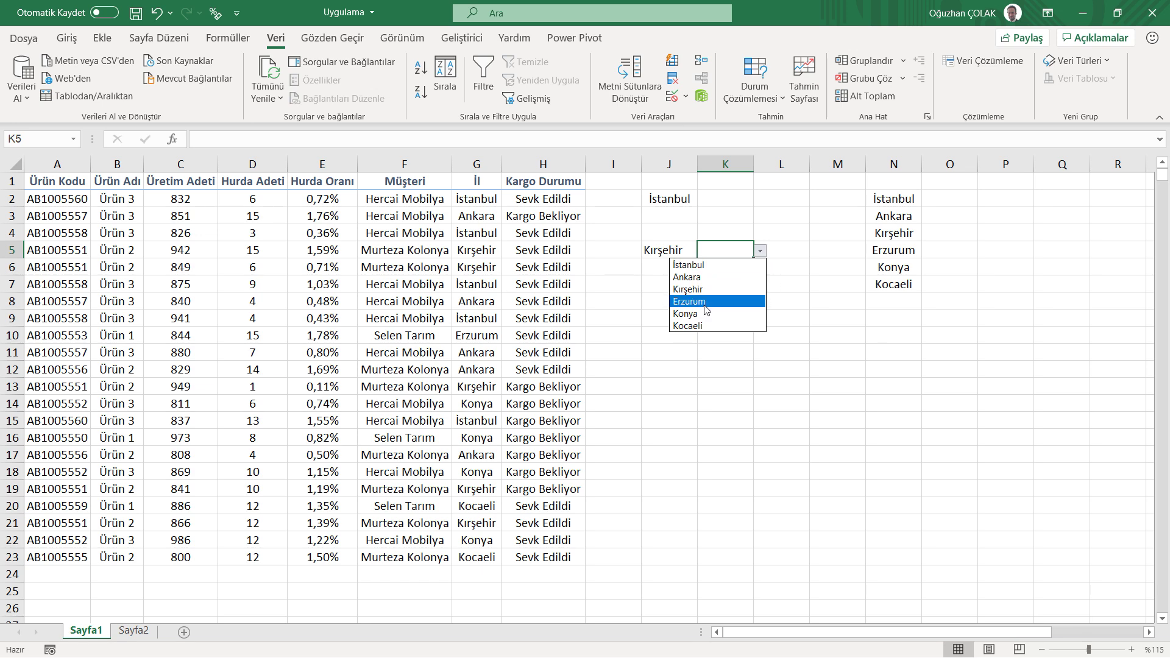
pyautogui.click(731, 288)
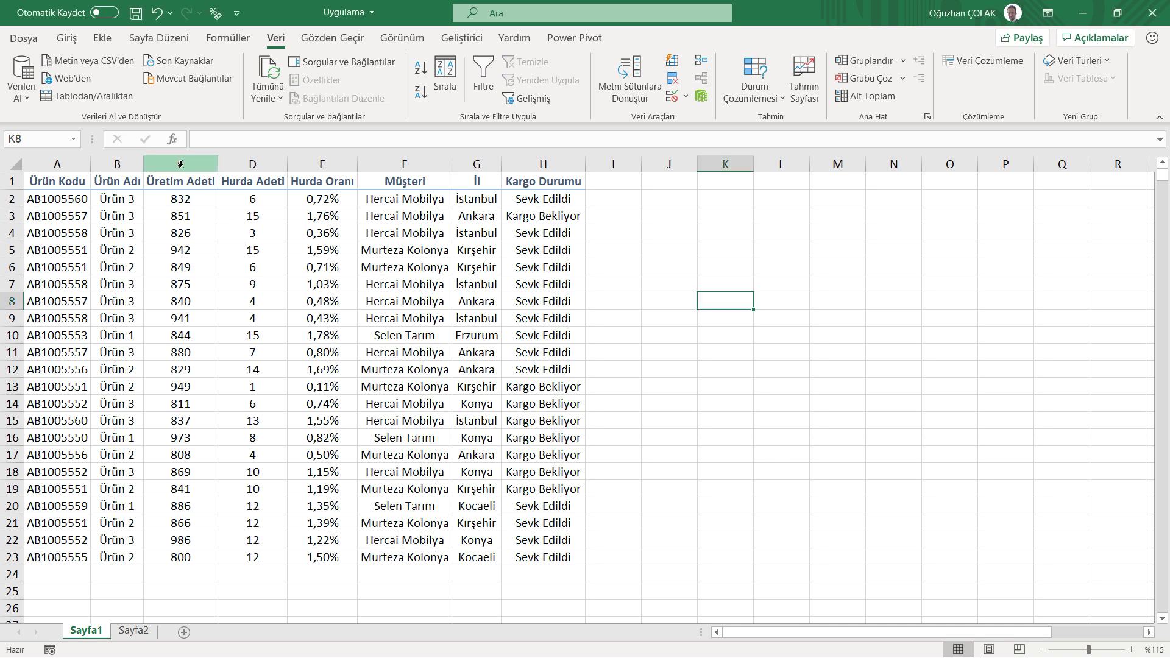
# Step: Group columns C through E (Üretim Adeti, Hurda Adeti, Hurda Oranı) into an outline
pyautogui.moveTo(180, 164); pyautogui.dragTo(341, 169)
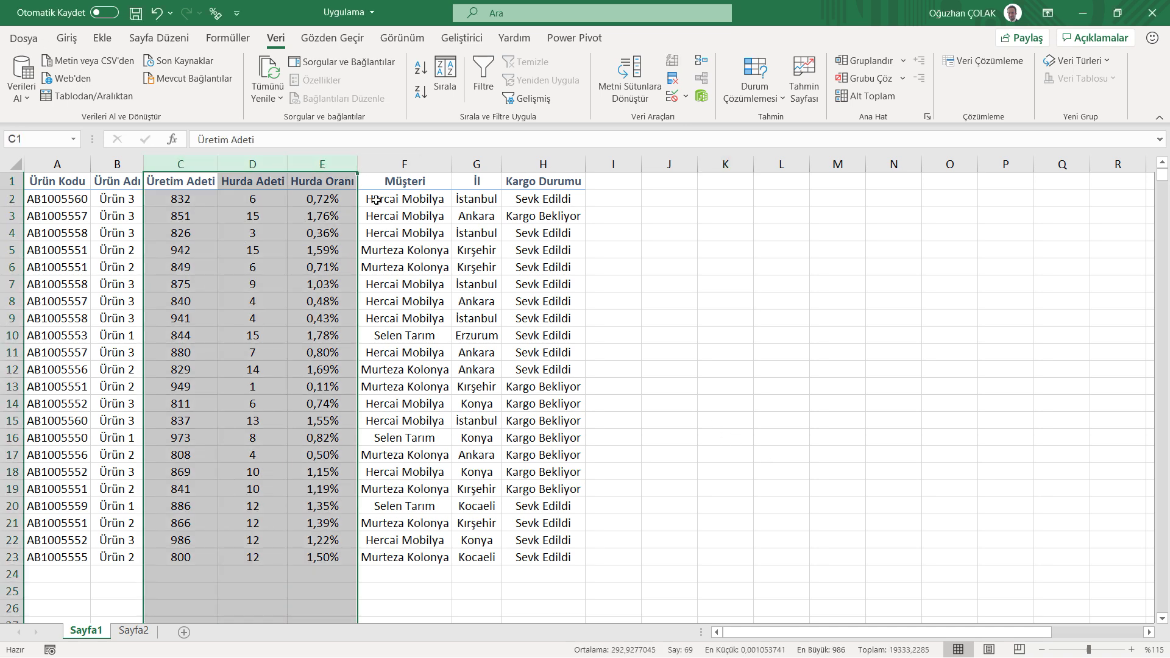
pyautogui.moveTo(200, 162); pyautogui.dragTo(337, 163)
pyautogui.click(892, 62)
pyautogui.click(884, 81)
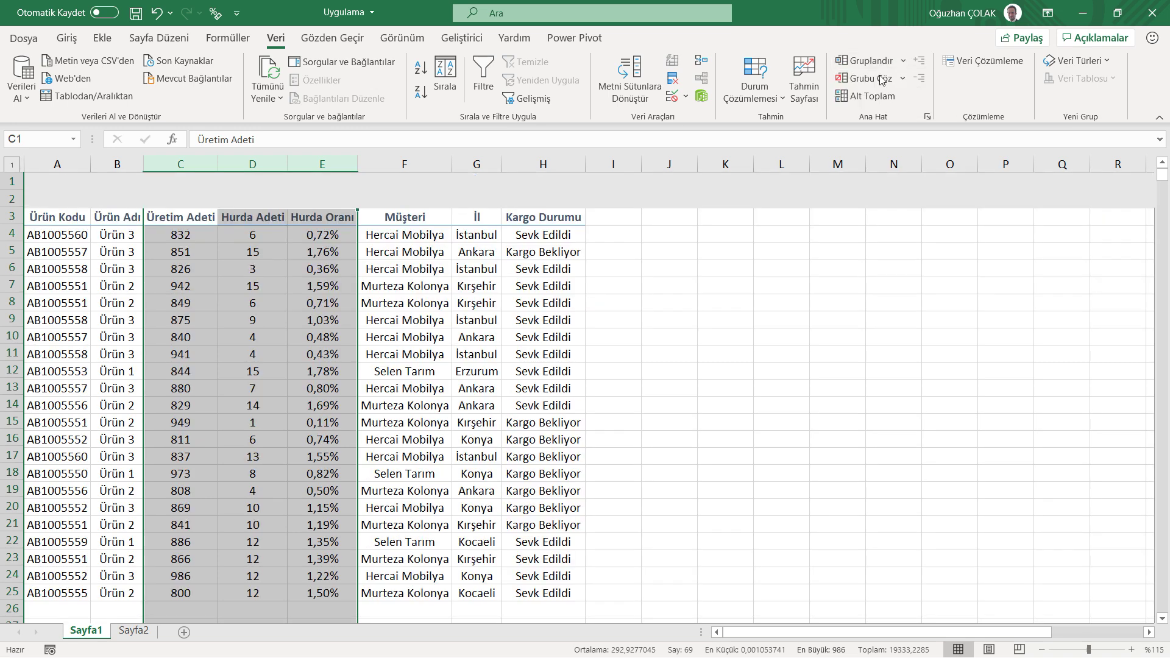
# Step: Collapse and expand the C–E column group twice, leaving it expanded
pyautogui.click(403, 166)
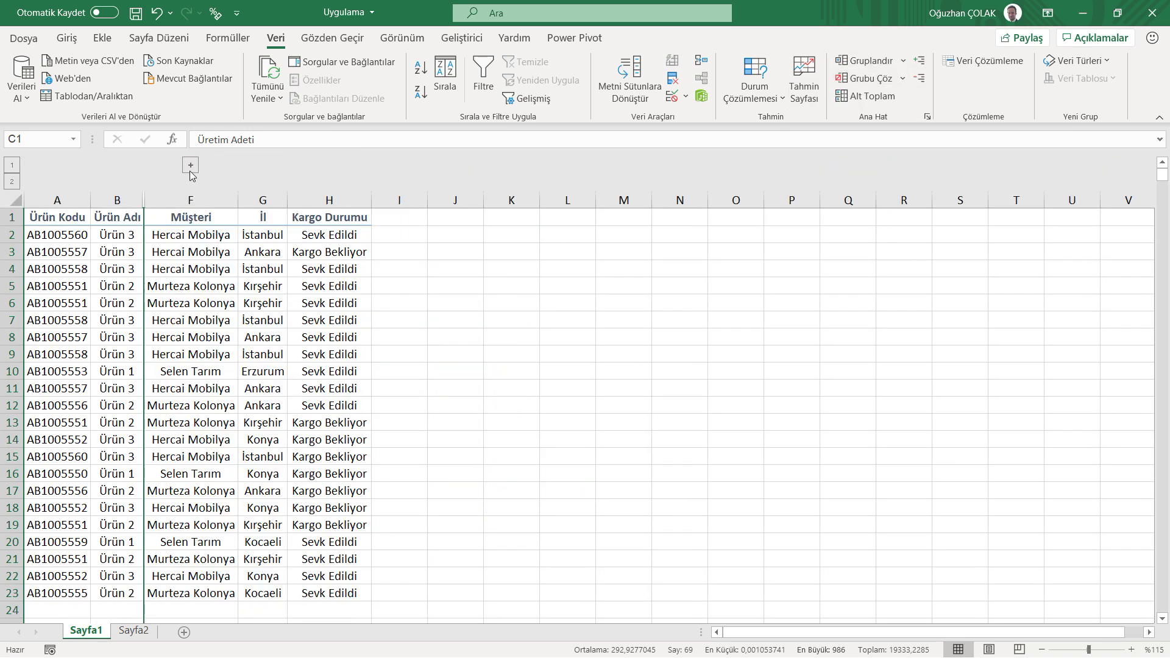
pyautogui.click(12, 181)
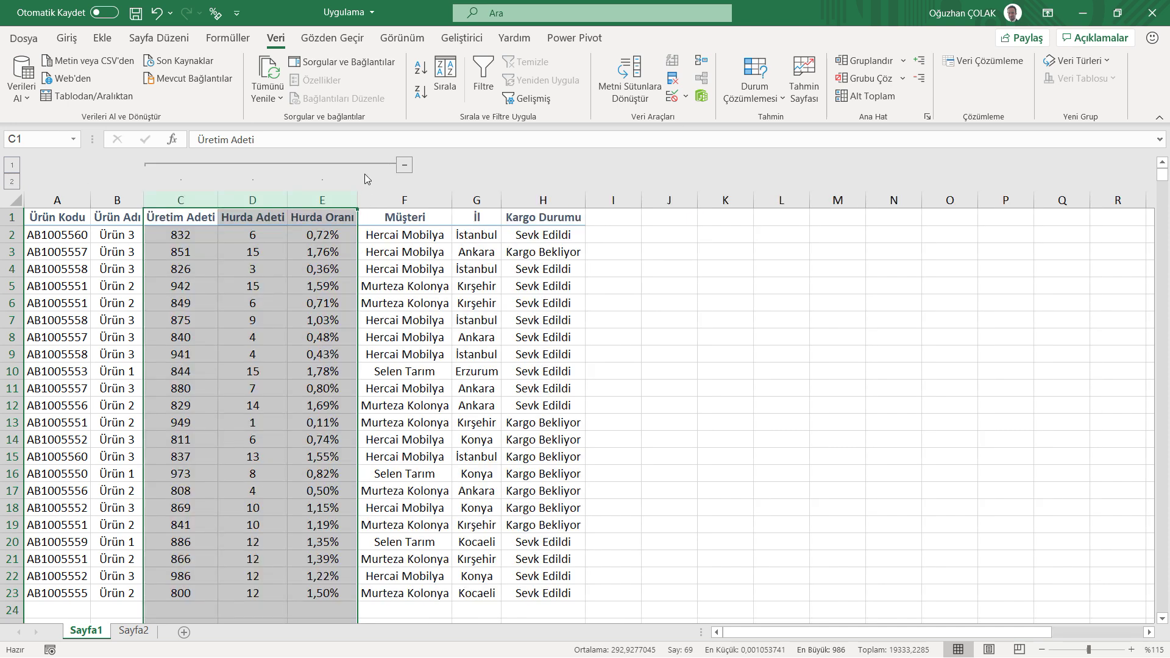
pyautogui.click(403, 166)
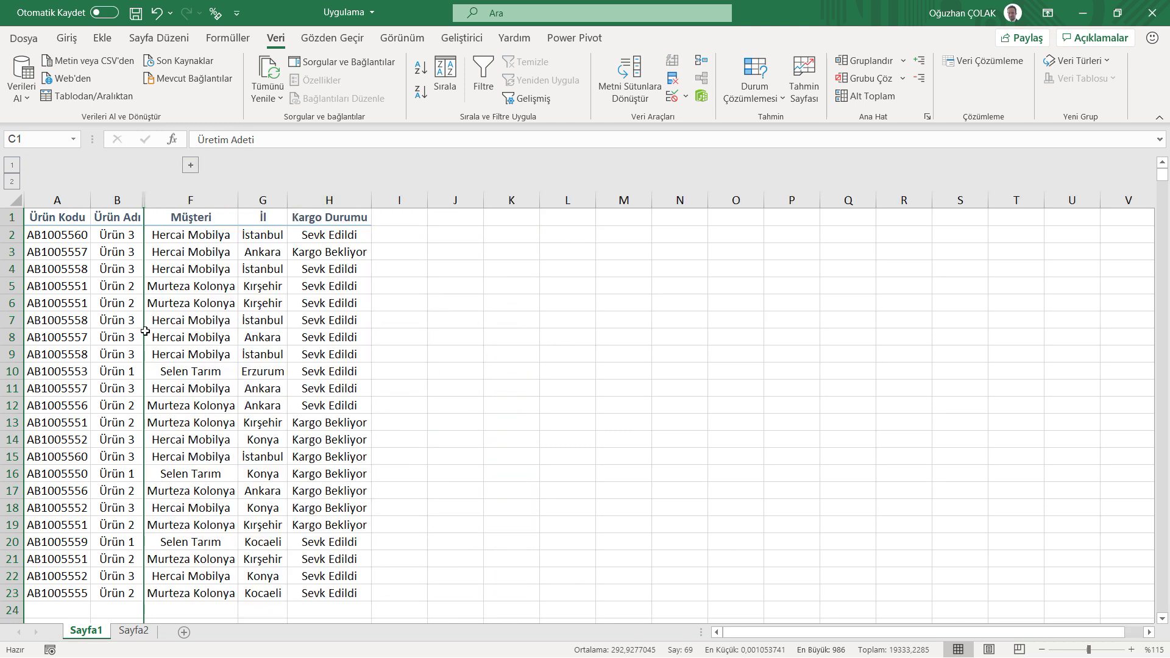
pyautogui.click(190, 165)
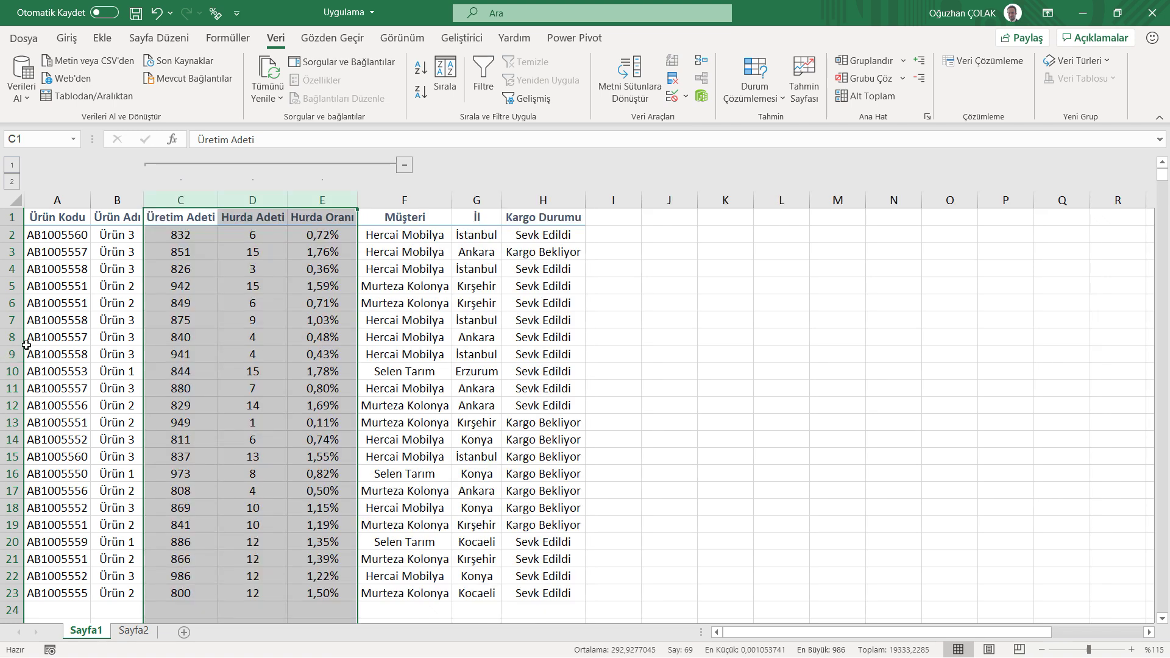
pyautogui.moveTo(14, 320); pyautogui.dragTo(15, 446)
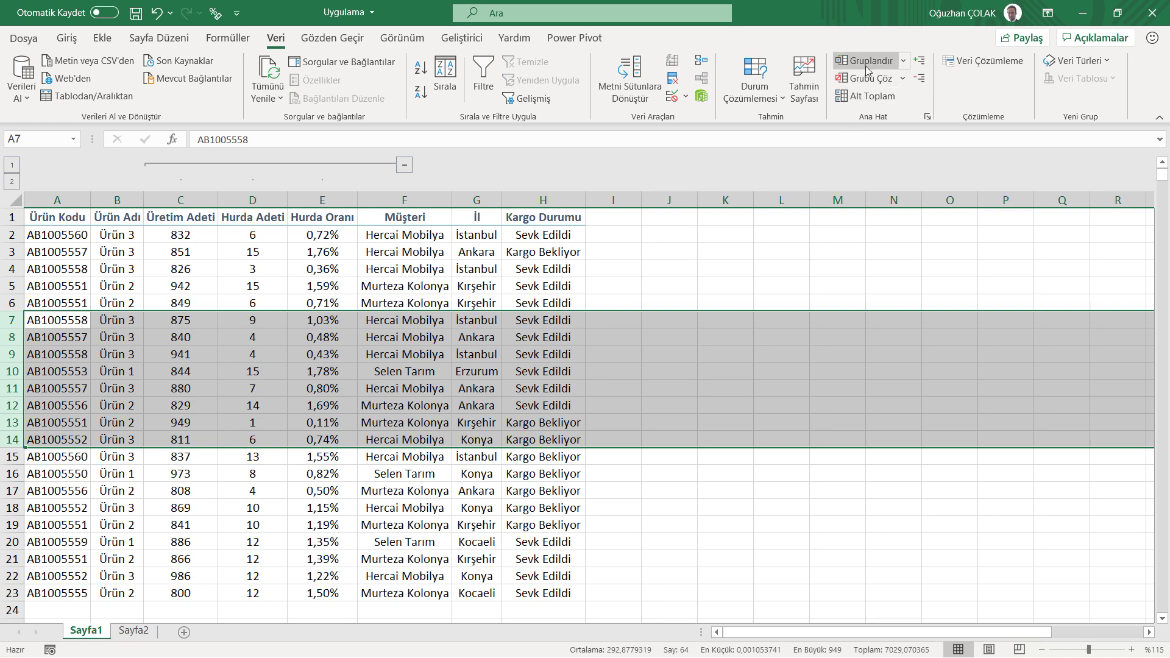
# Step: Group rows 7–14 and test collapsing and expanding the row group
pyautogui.click(866, 64)
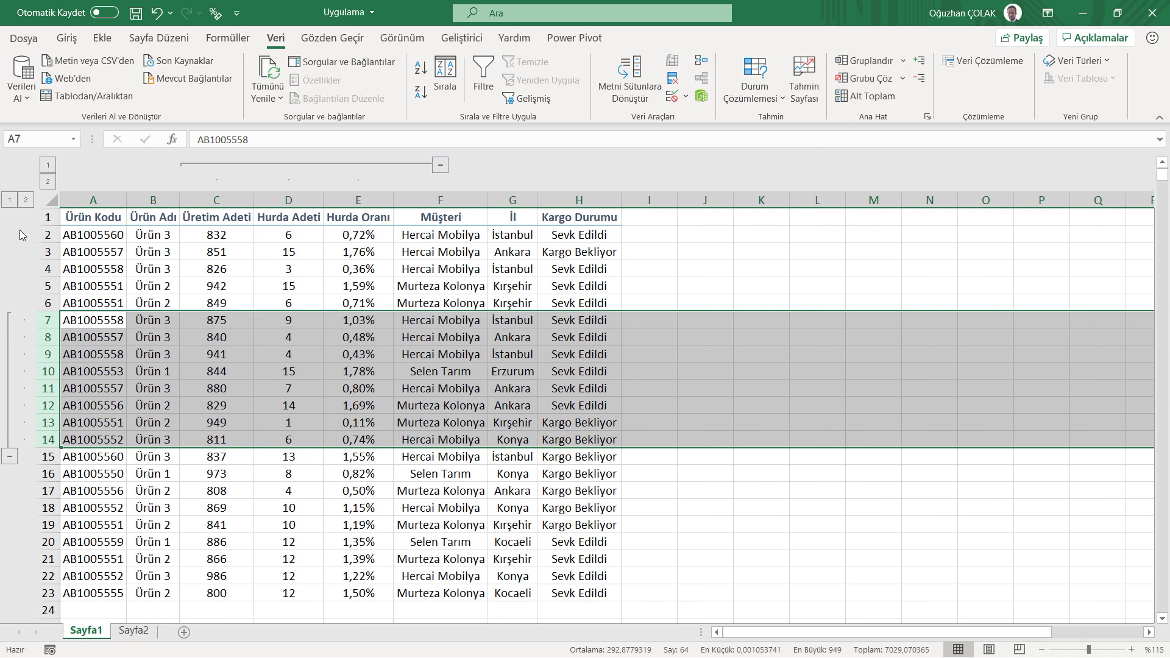
pyautogui.click(17, 201)
pyautogui.click(25, 201)
pyautogui.click(10, 200)
pyautogui.click(28, 199)
pyautogui.click(99, 375)
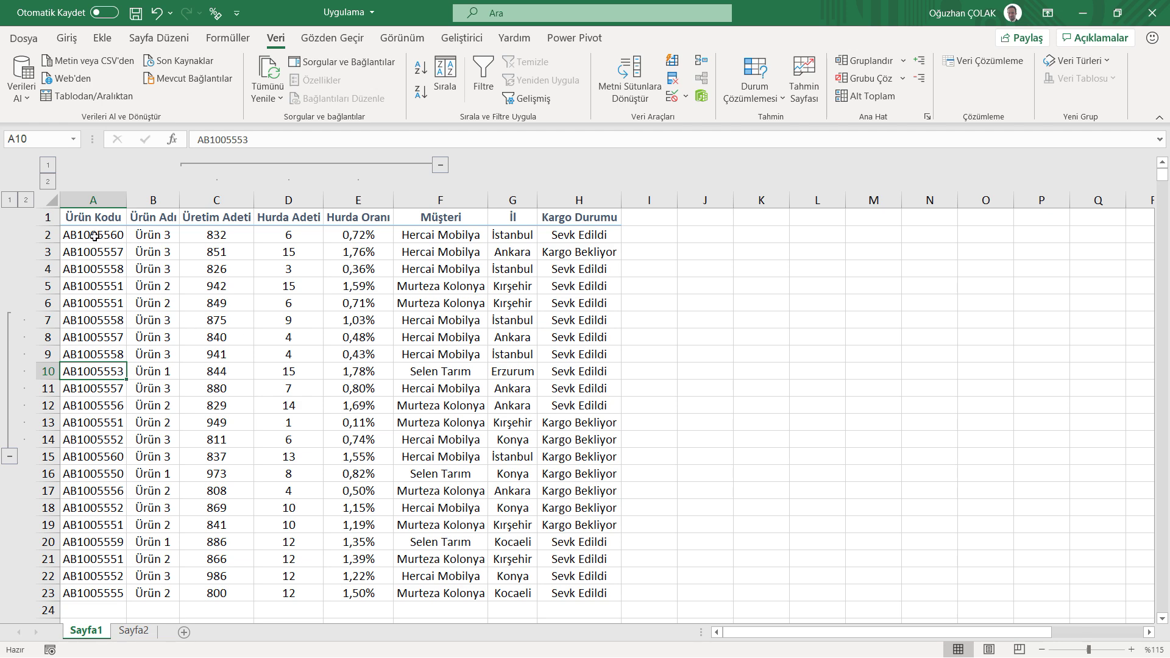
# Step: Select the whole sheet and ungroup first the rows, then the columns
pyautogui.click(53, 200)
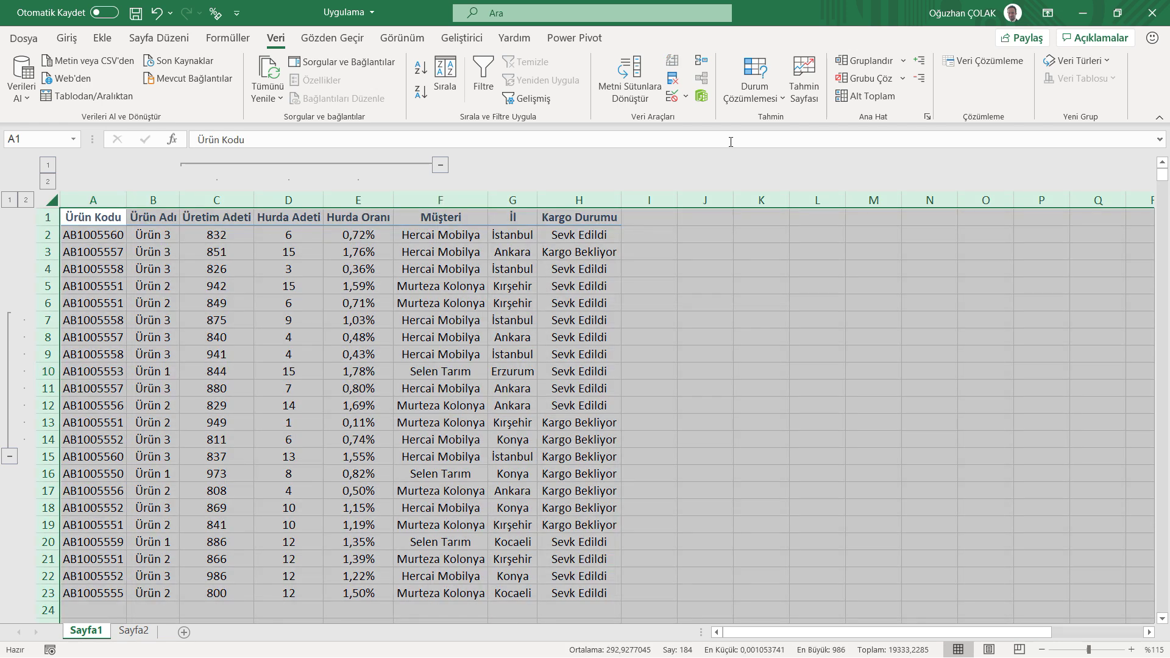
pyautogui.click(887, 82)
pyautogui.click(573, 255)
pyautogui.click(573, 241)
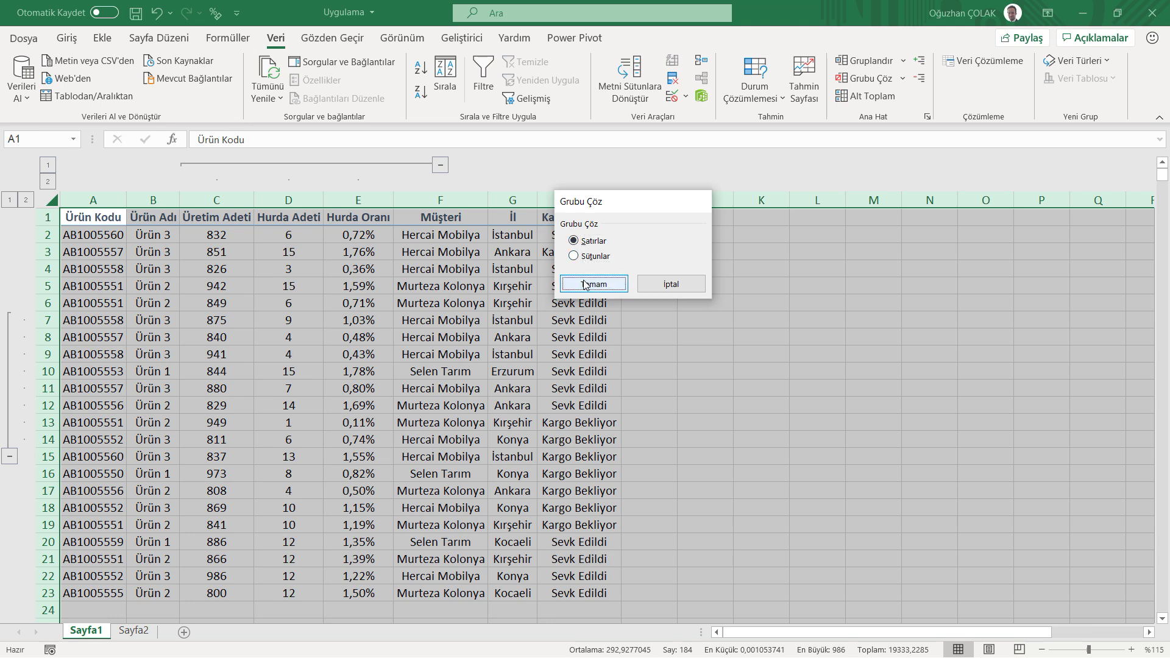
pyautogui.click(586, 281)
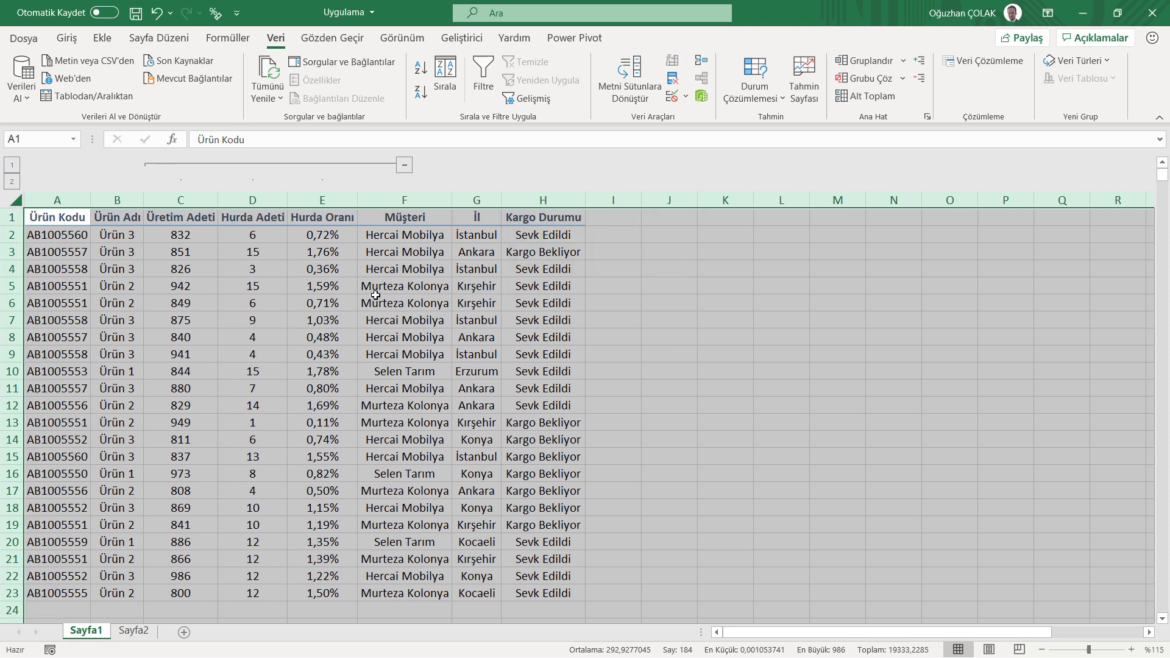
pyautogui.click(870, 79)
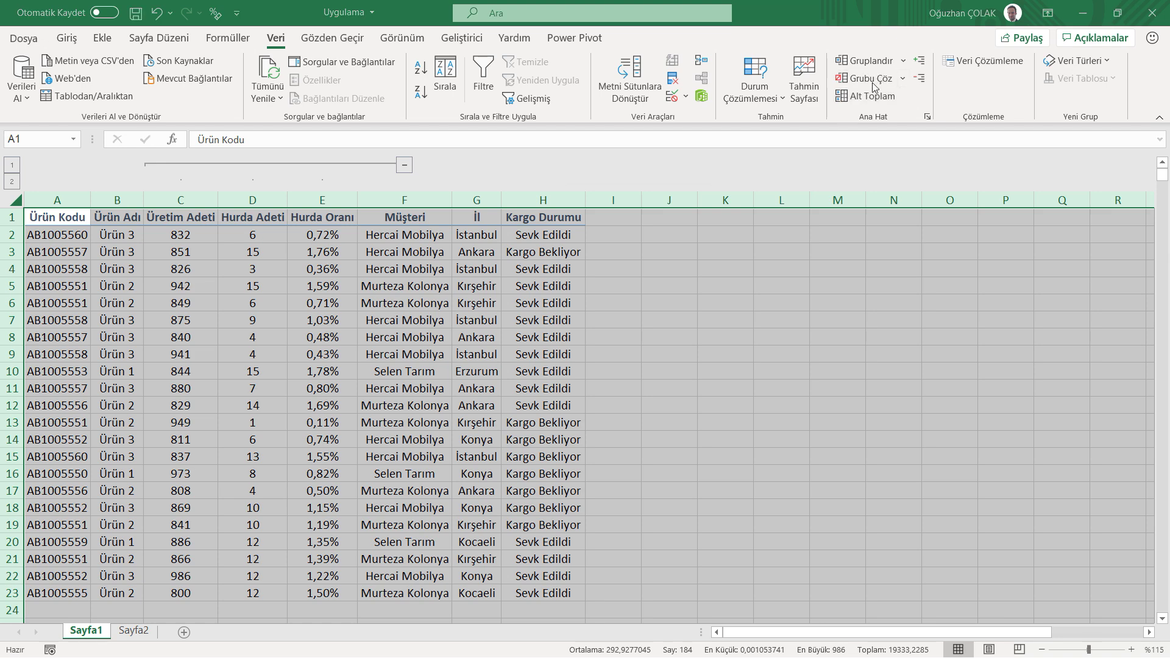
pyautogui.click(574, 256)
pyautogui.click(593, 284)
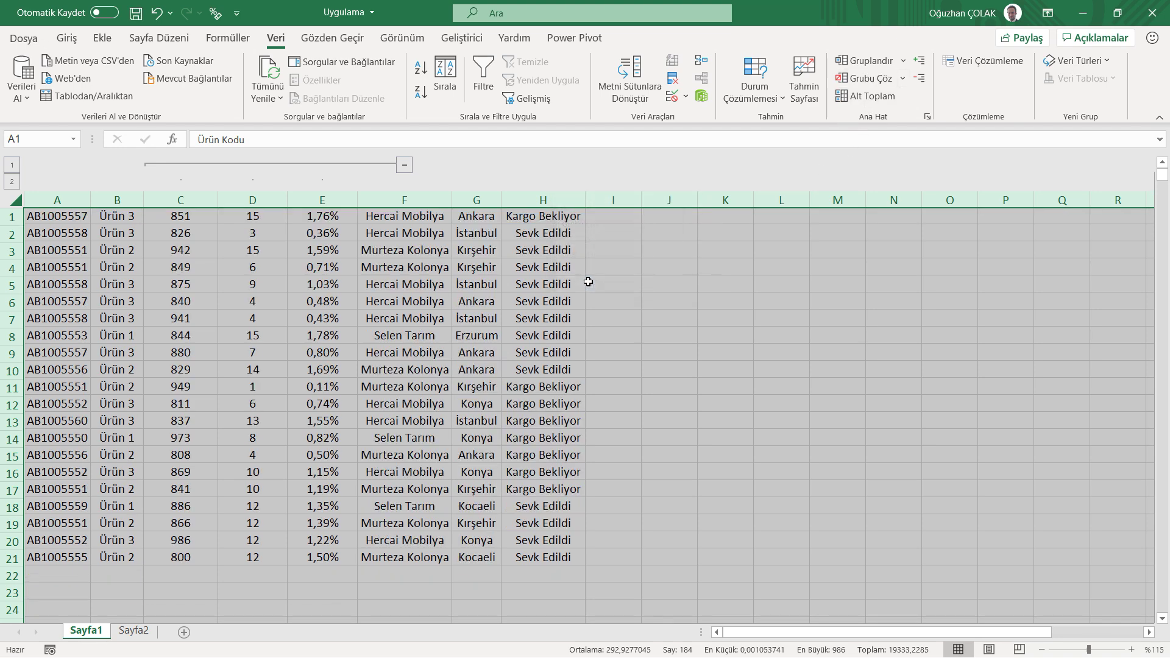
pyautogui.click(352, 300)
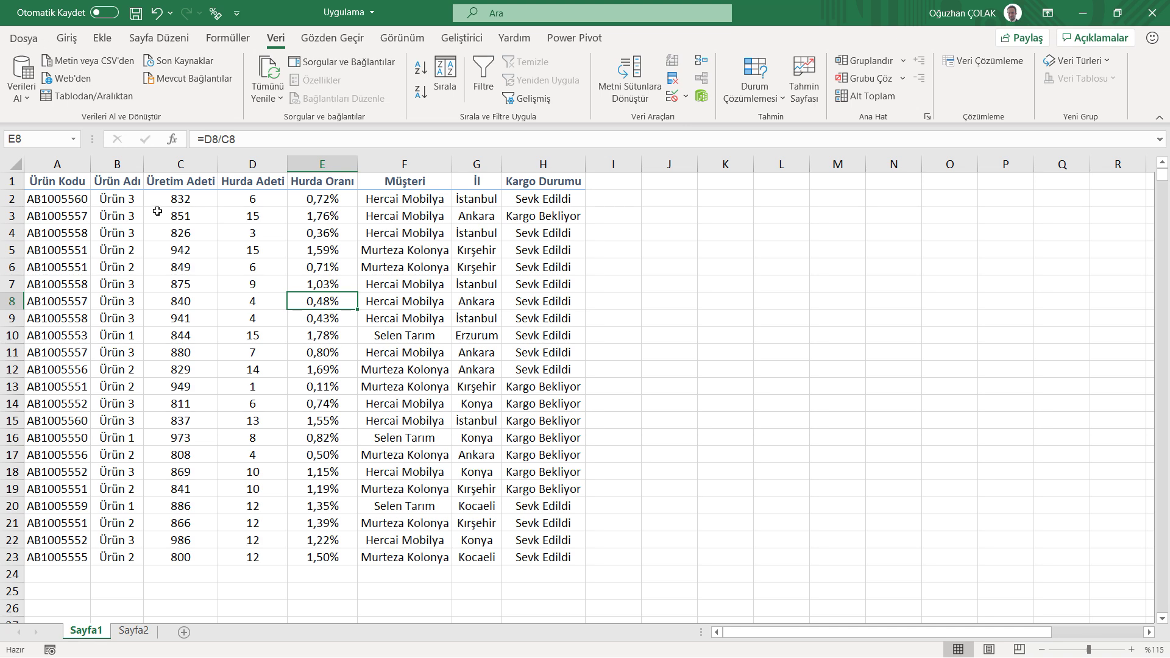
# Step: Freeze the header panes from the Görünüm tab and scroll to check they stay fixed
pyautogui.click(402, 38)
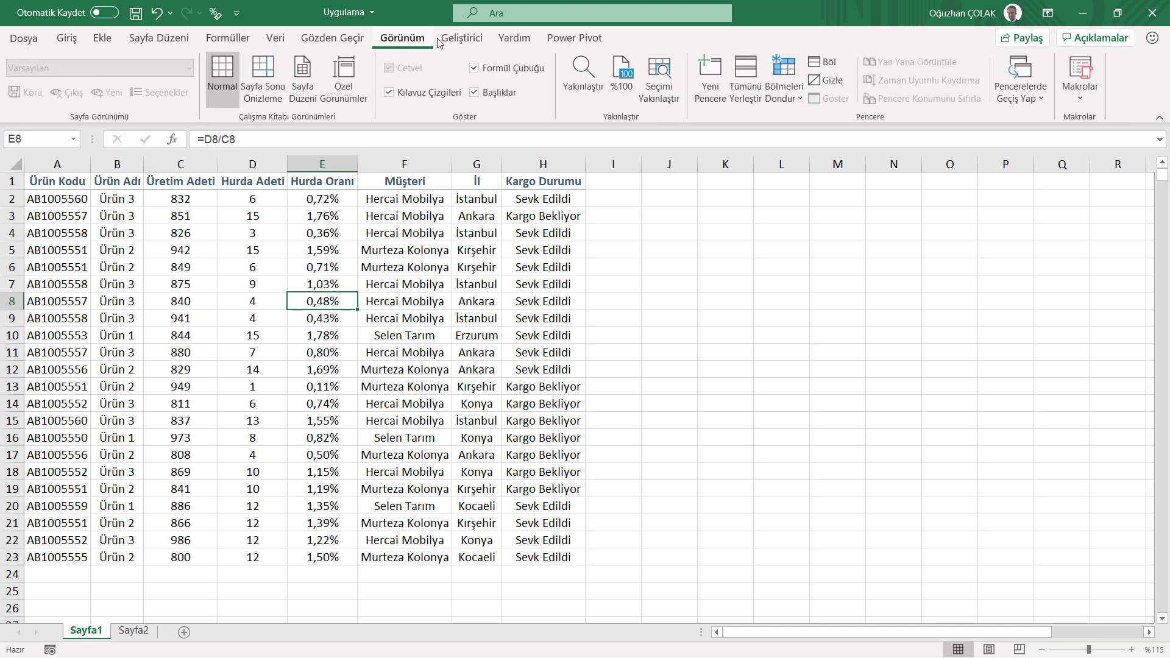
pyautogui.click(797, 96)
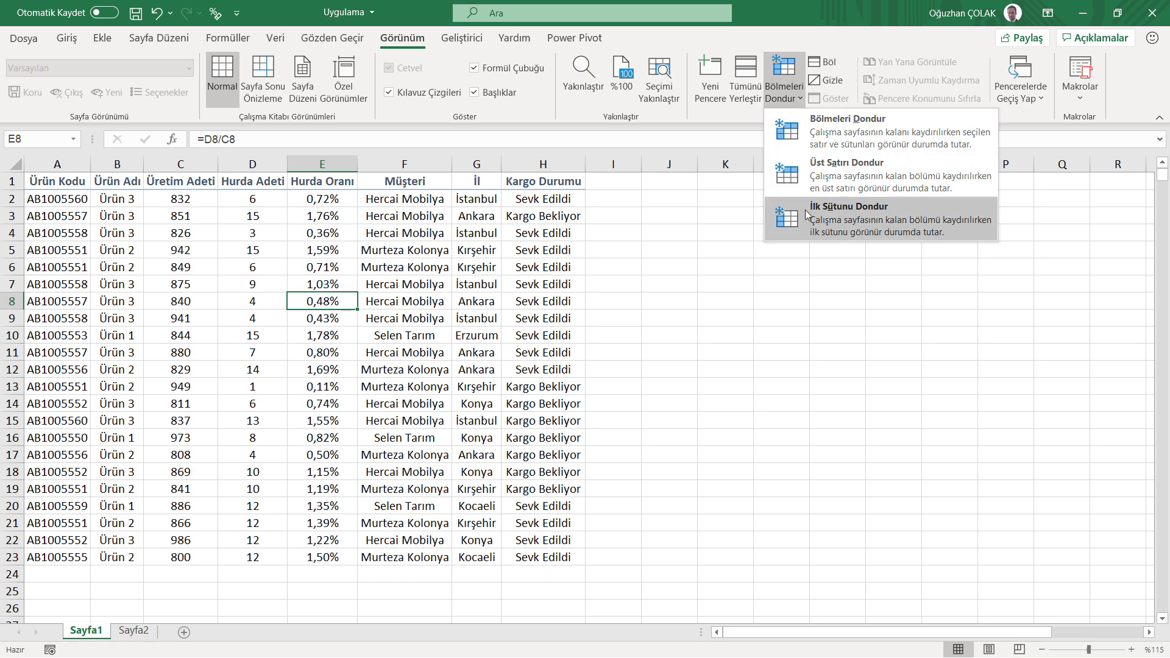
pyautogui.click(818, 175)
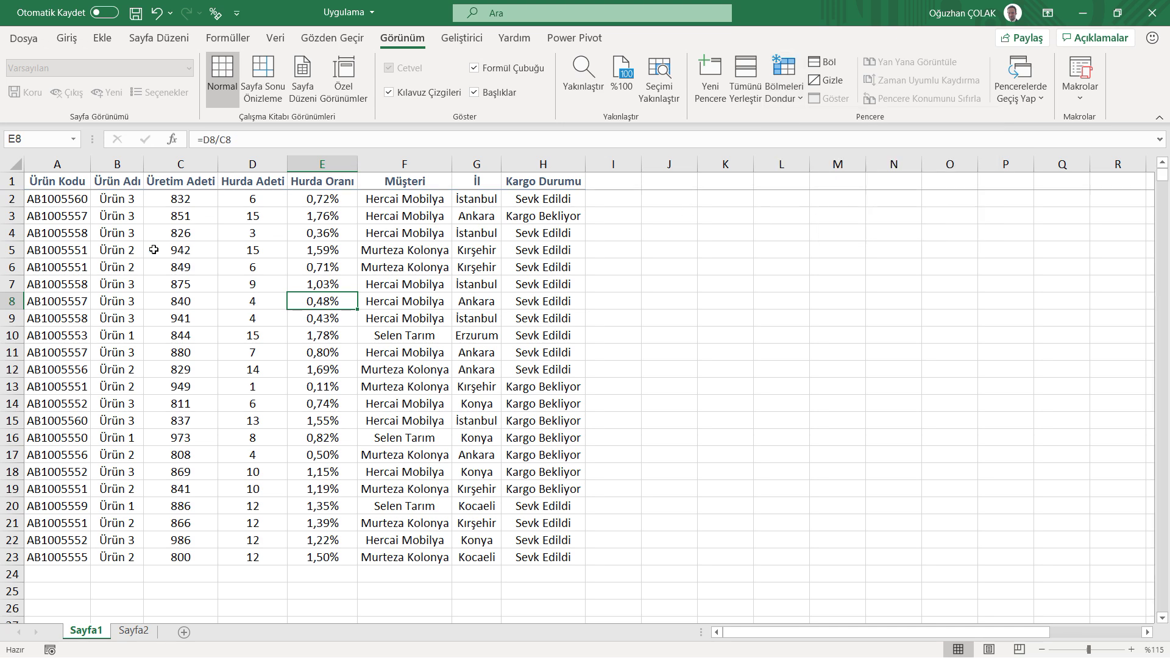
pyautogui.scroll(-8, 169, 253)
pyautogui.scroll(-5, 169, 253)
pyautogui.scroll(13, 168, 253)
pyautogui.scroll(-5, 125, 238)
pyautogui.scroll(5, 125, 237)
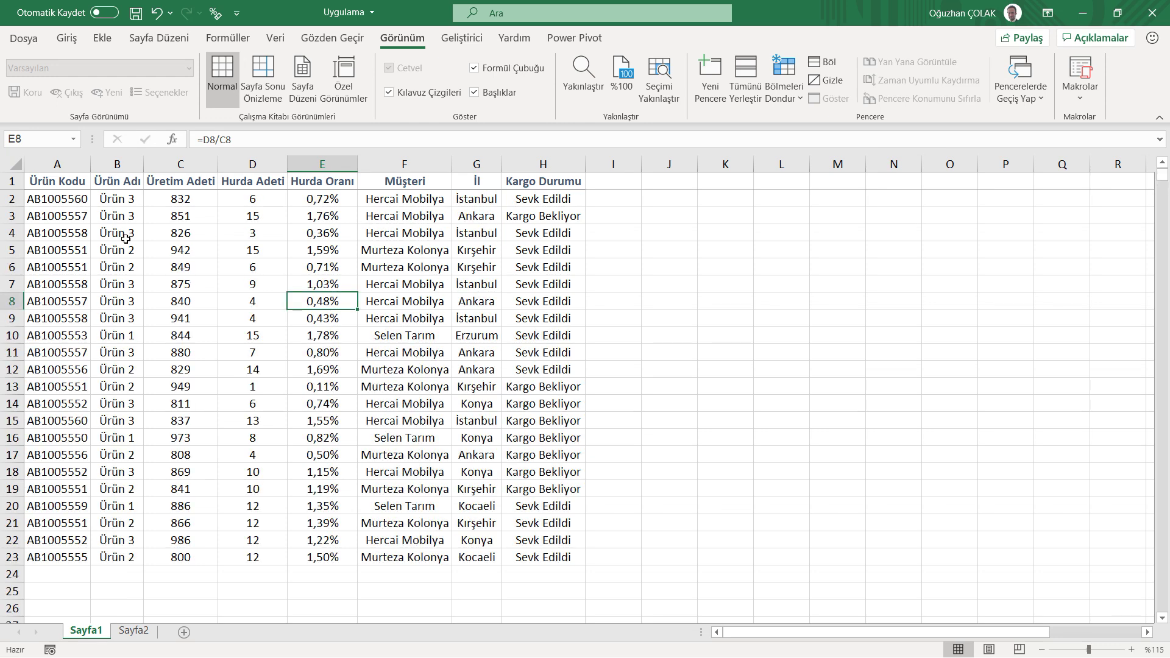
# Step: Unfreeze the panes with Bölmeleri Çöz so the sheet scrolls normally
pyautogui.click(784, 86)
pyautogui.click(823, 130)
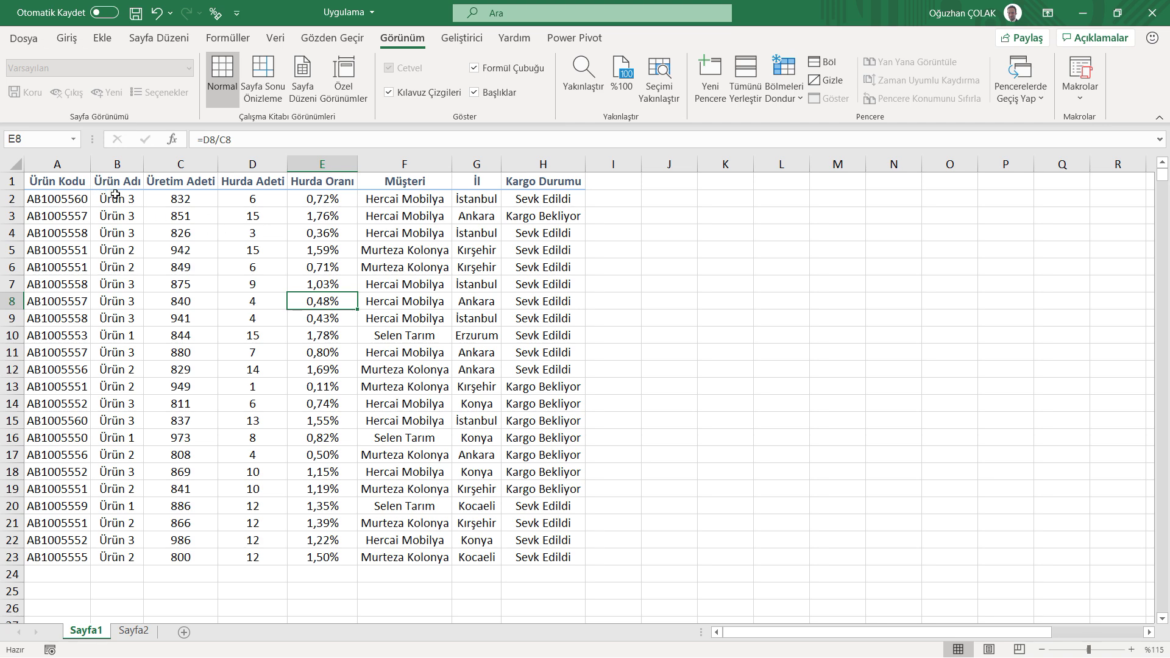
pyautogui.click(118, 200)
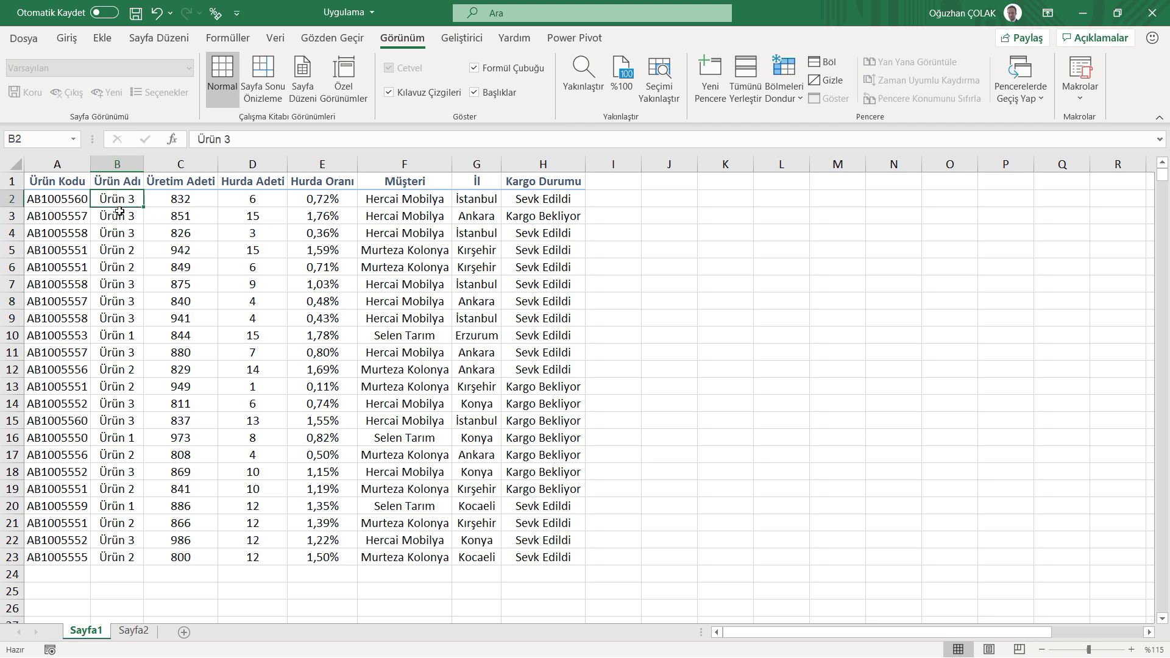
# Step: Freeze panes at B2 and scroll down to check that the header row and Ürün Kodu column stay fixed
pyautogui.click(794, 98)
pyautogui.click(816, 125)
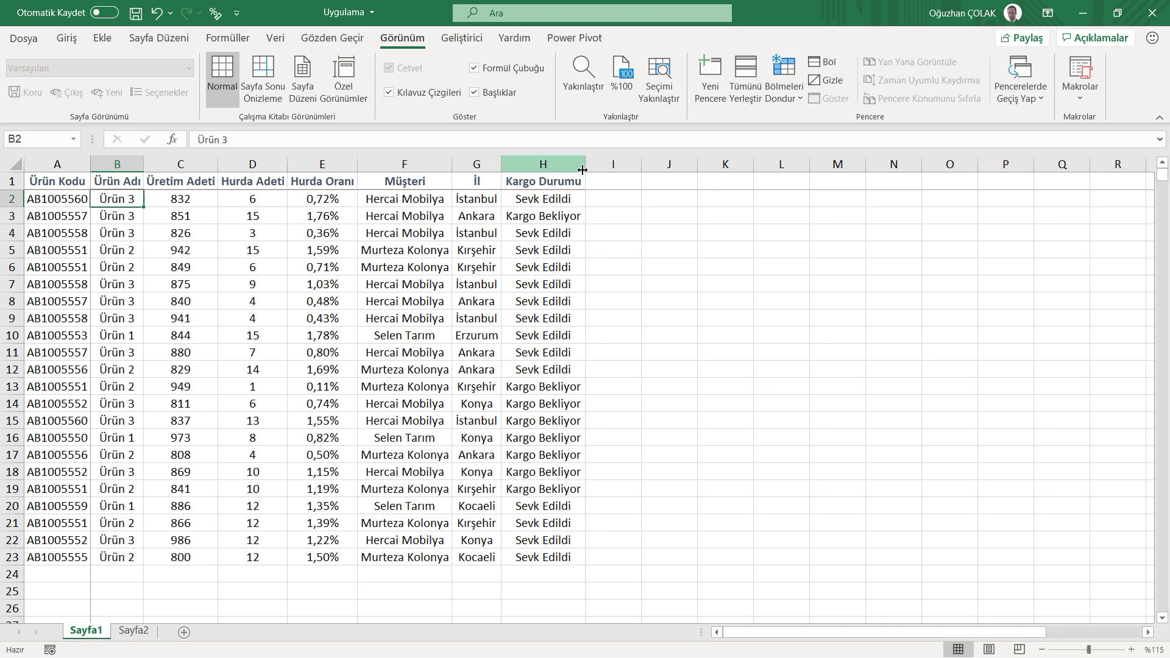
pyautogui.scroll(-3, 196, 250)
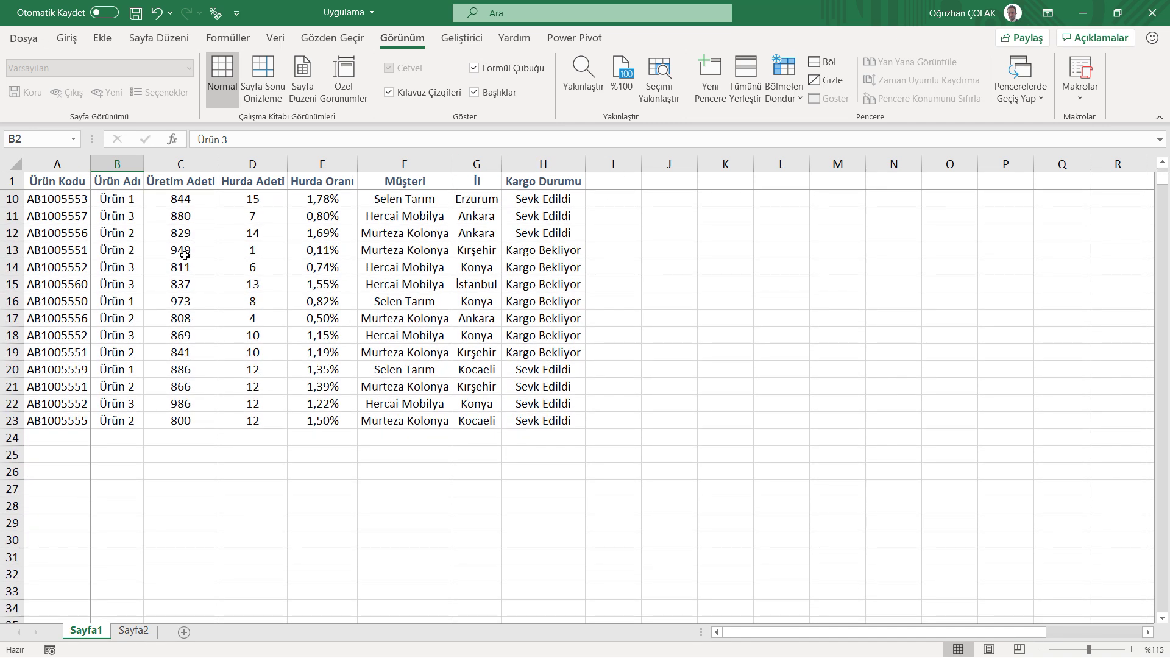
pyautogui.scroll(-3, 184, 255)
pyautogui.moveTo(871, 632)
pyautogui.mouseDown()
pyautogui.moveTo(965, 632)
pyautogui.moveTo(766, 626)
pyautogui.moveTo(907, 627)
pyautogui.mouseUp()
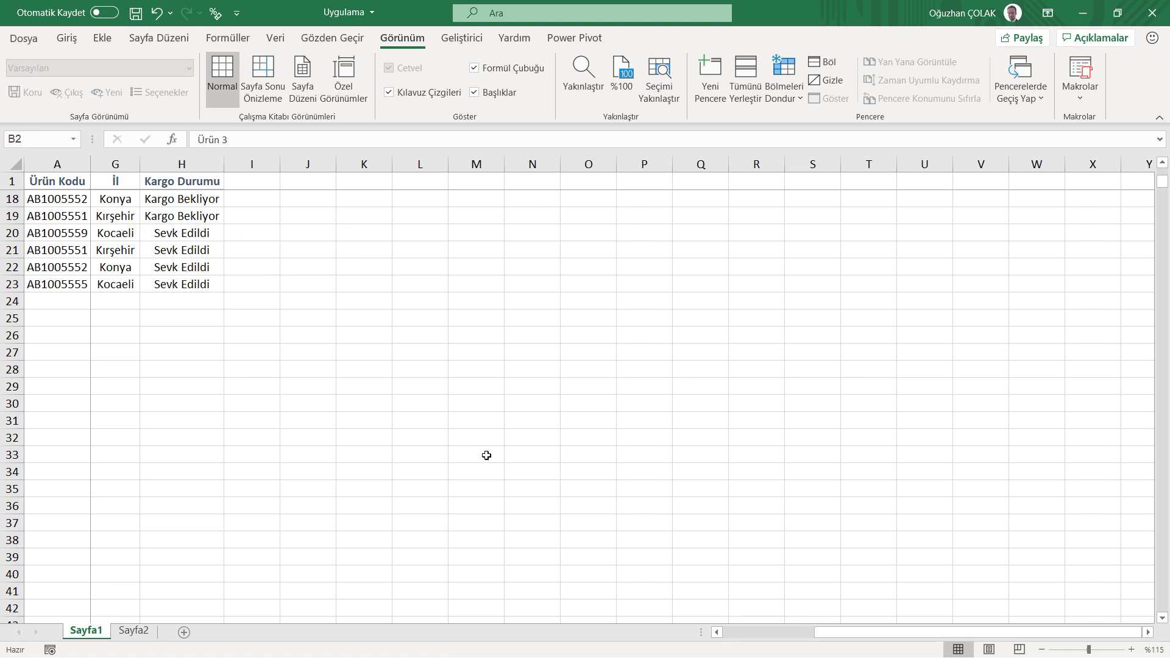
# Step: Unfreeze the panes so columns A through H all show again
pyautogui.scroll(5, 341, 420)
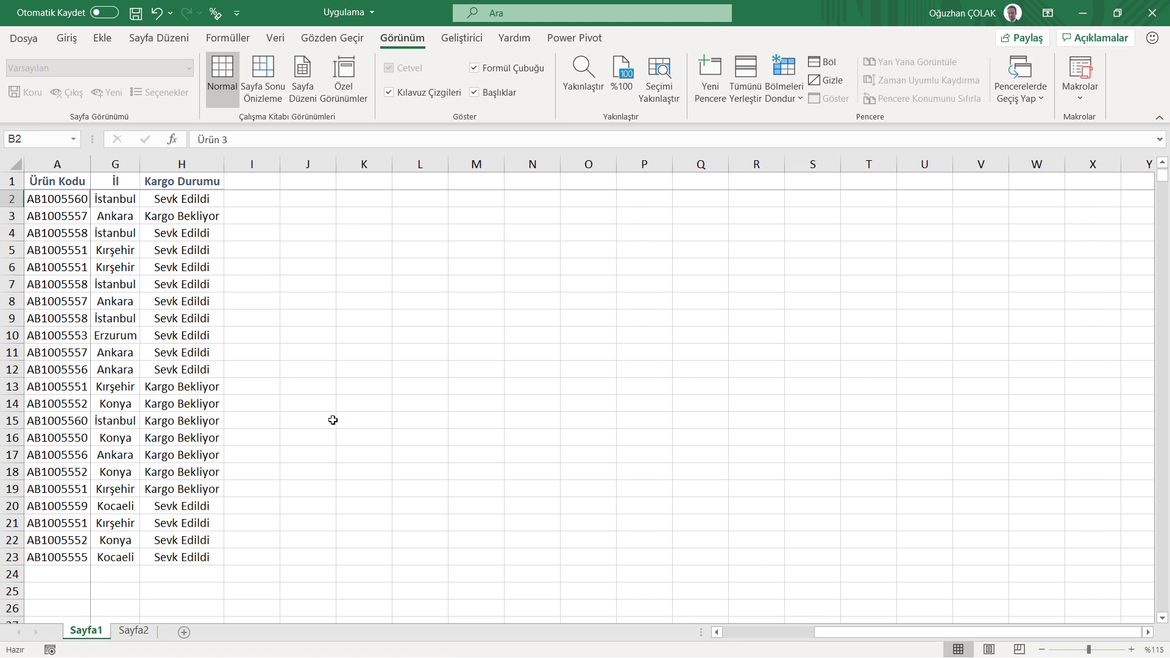
pyautogui.click(785, 92)
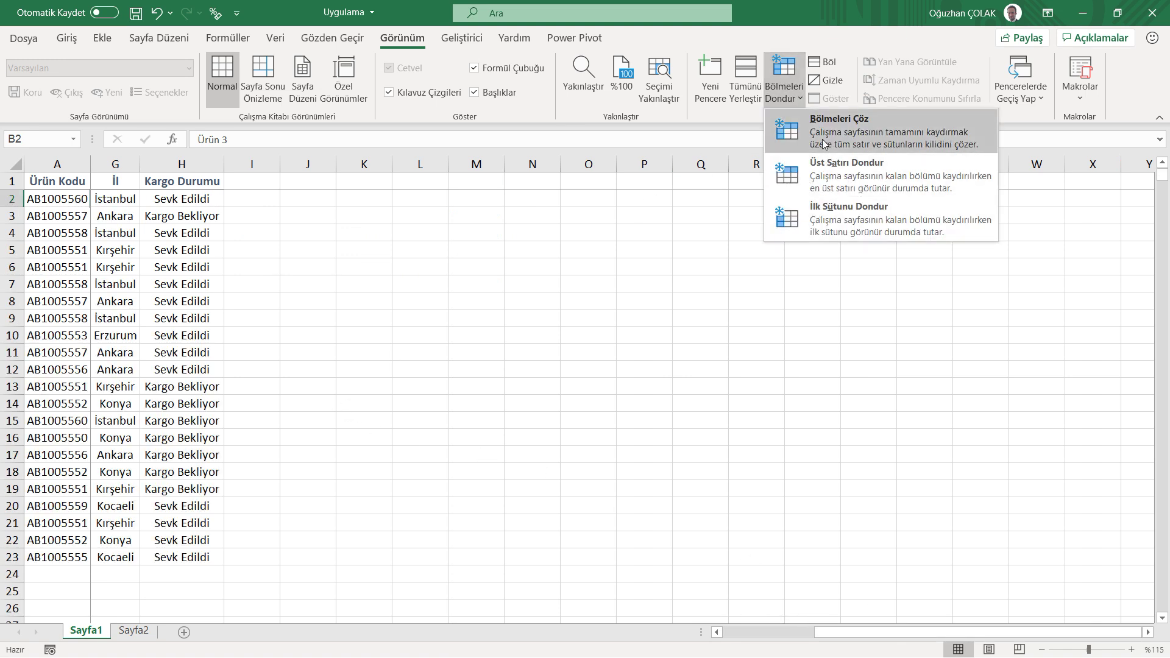
pyautogui.click(840, 125)
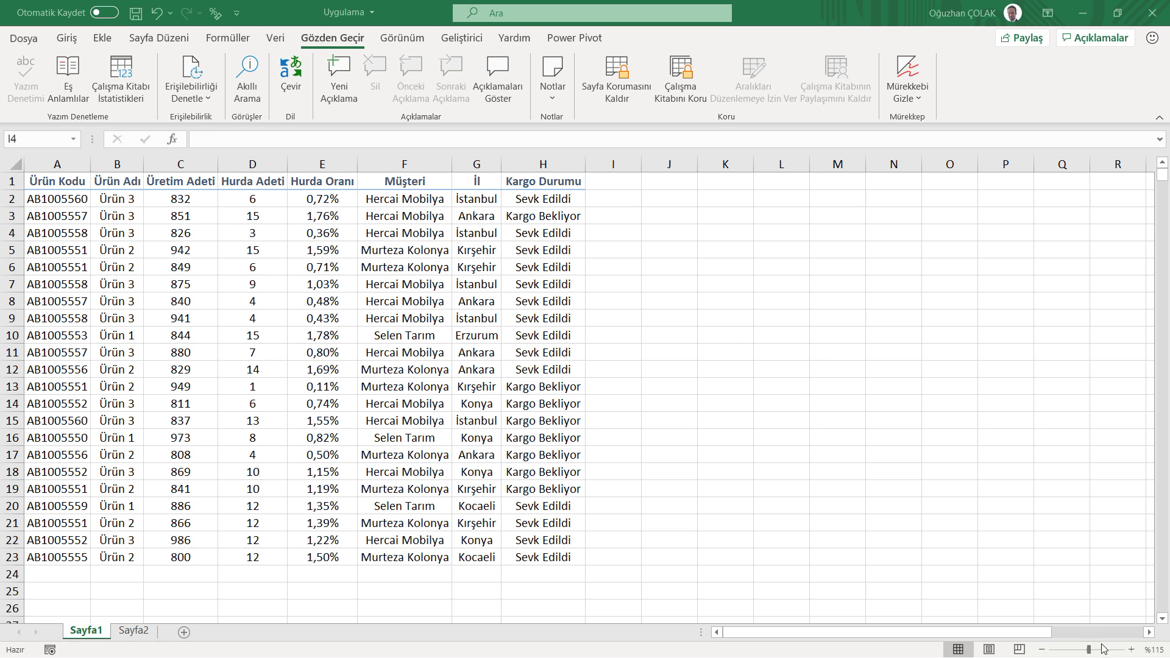
# Step: Protect Sayfa1 with a password, allowing Sütunlar ekle (insert columns)
pyautogui.click(628, 234)
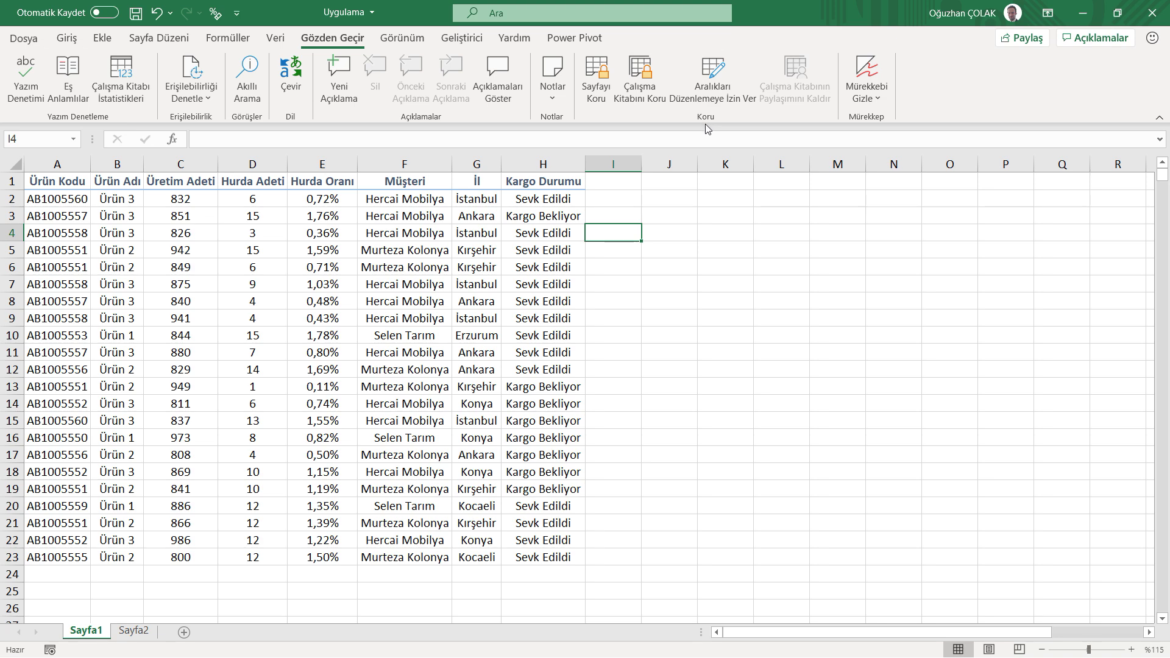
pyautogui.click(596, 76)
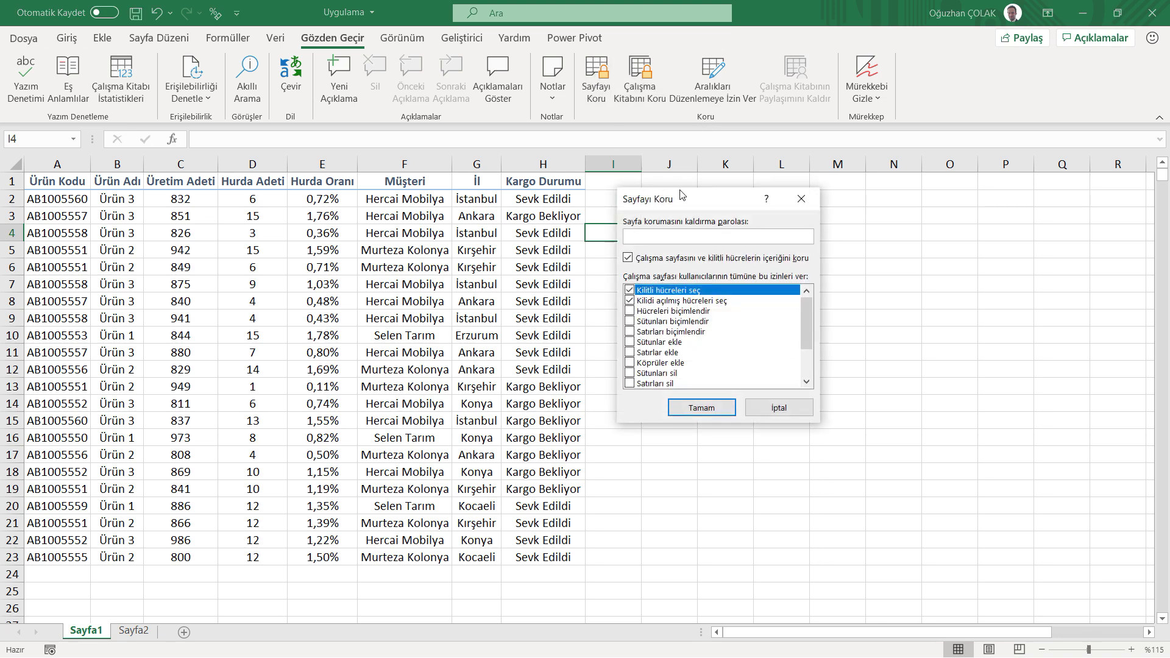
pyautogui.moveTo(683, 200); pyautogui.dragTo(726, 200)
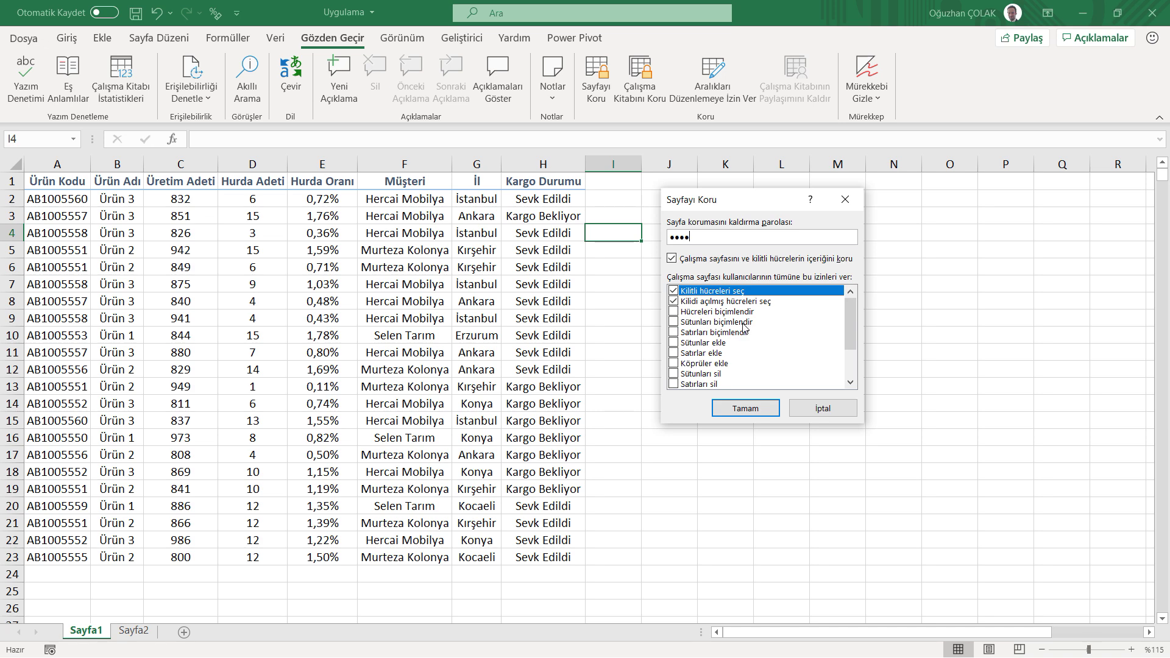
pyautogui.moveTo(853, 306)
pyautogui.mouseDown()
pyautogui.moveTo(848, 346)
pyautogui.moveTo(852, 301)
pyautogui.mouseUp()
pyautogui.click(674, 342)
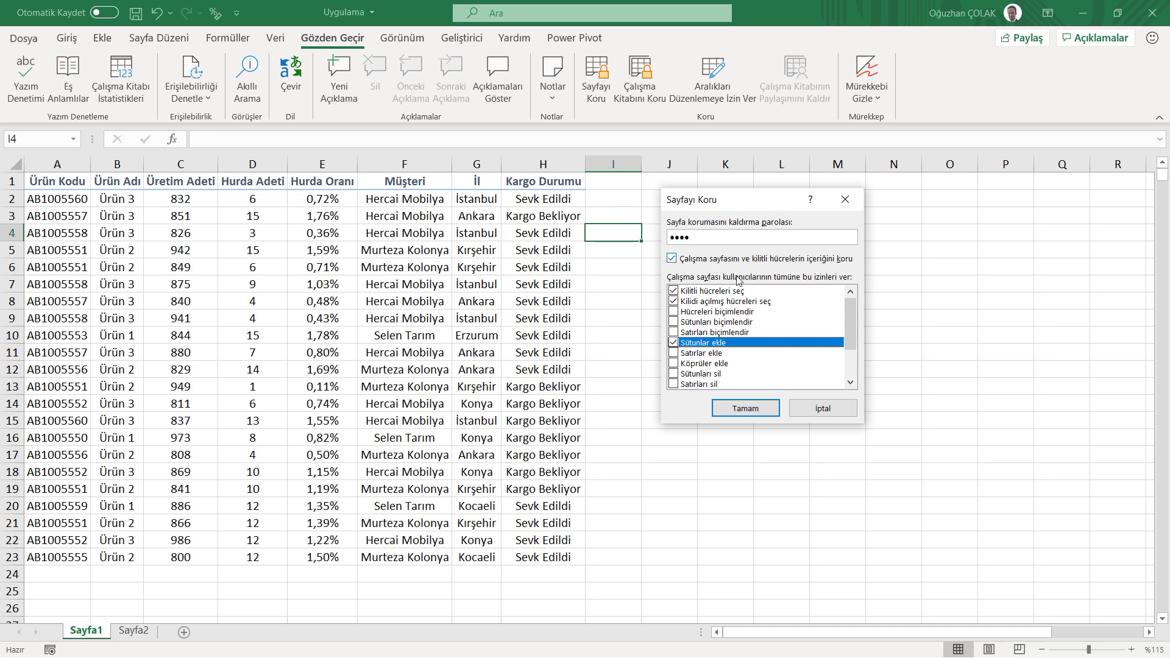
pyautogui.click(741, 409)
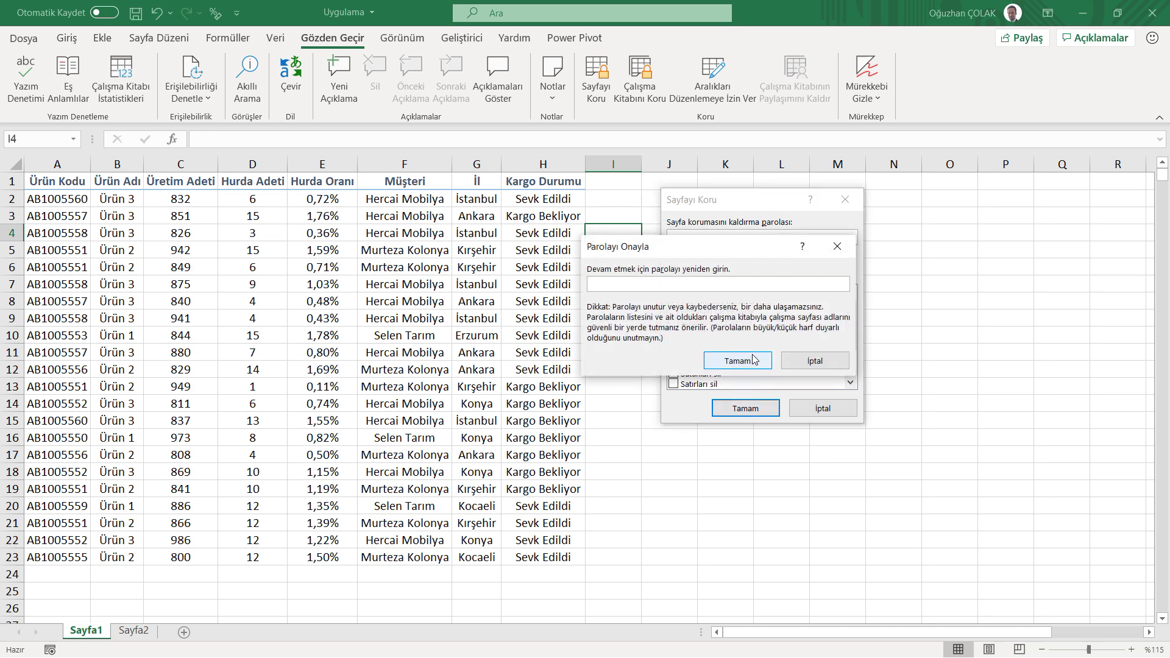
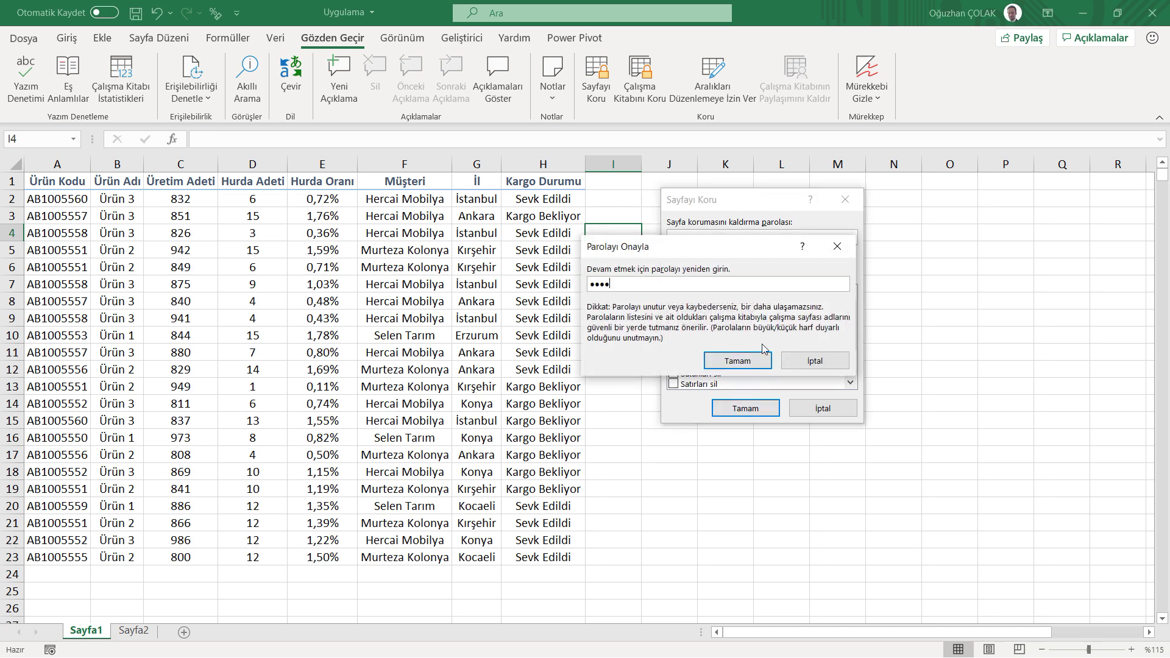
pyautogui.click(744, 358)
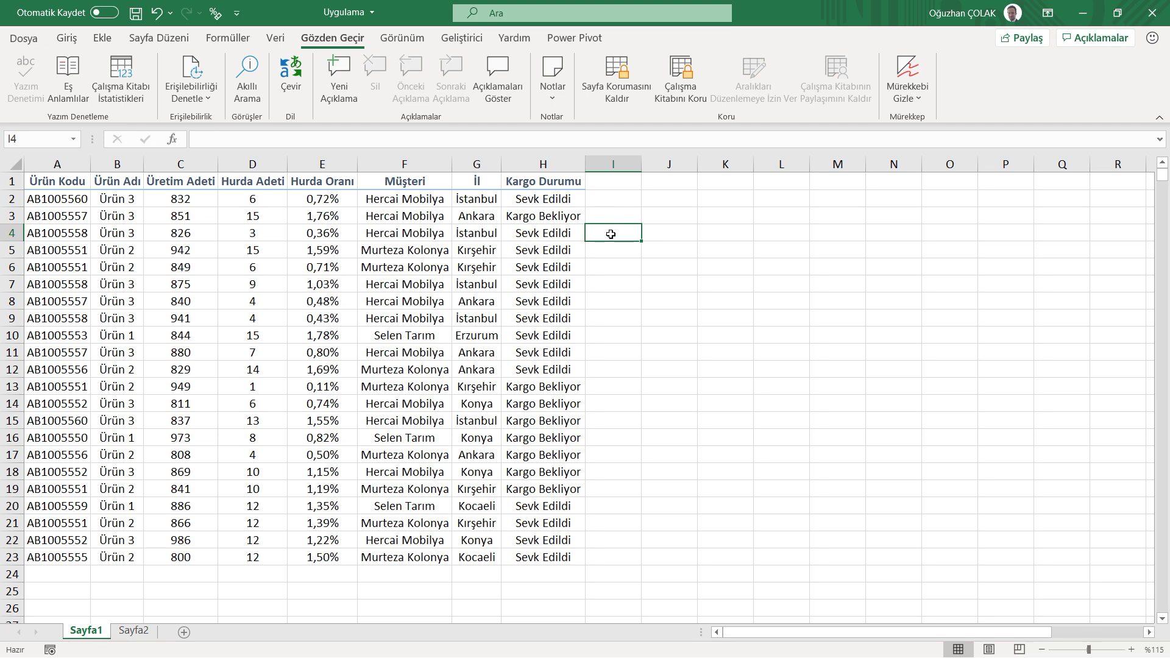
# Step: Dismiss the protected-sheet warning and unprotect Sayfa1 with its password
pyautogui.doubleClick(717, 251)
pyautogui.click(594, 374)
pyautogui.doubleClick(712, 251)
pyautogui.moveTo(556, 324); pyautogui.dragTo(670, 282)
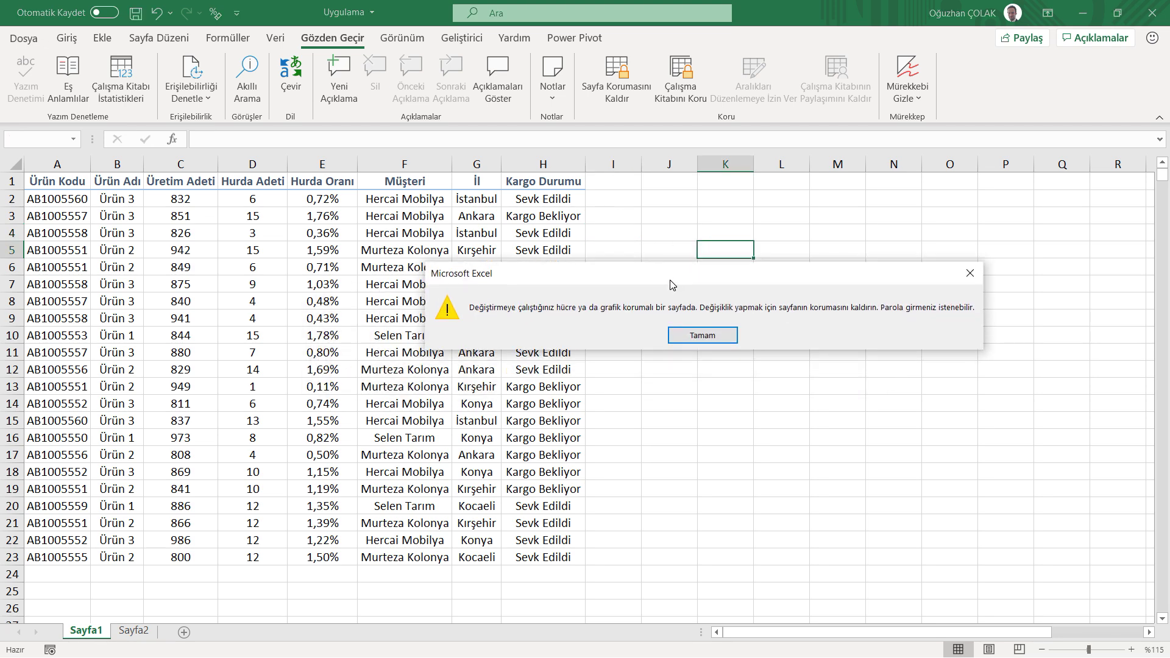
pyautogui.click(695, 339)
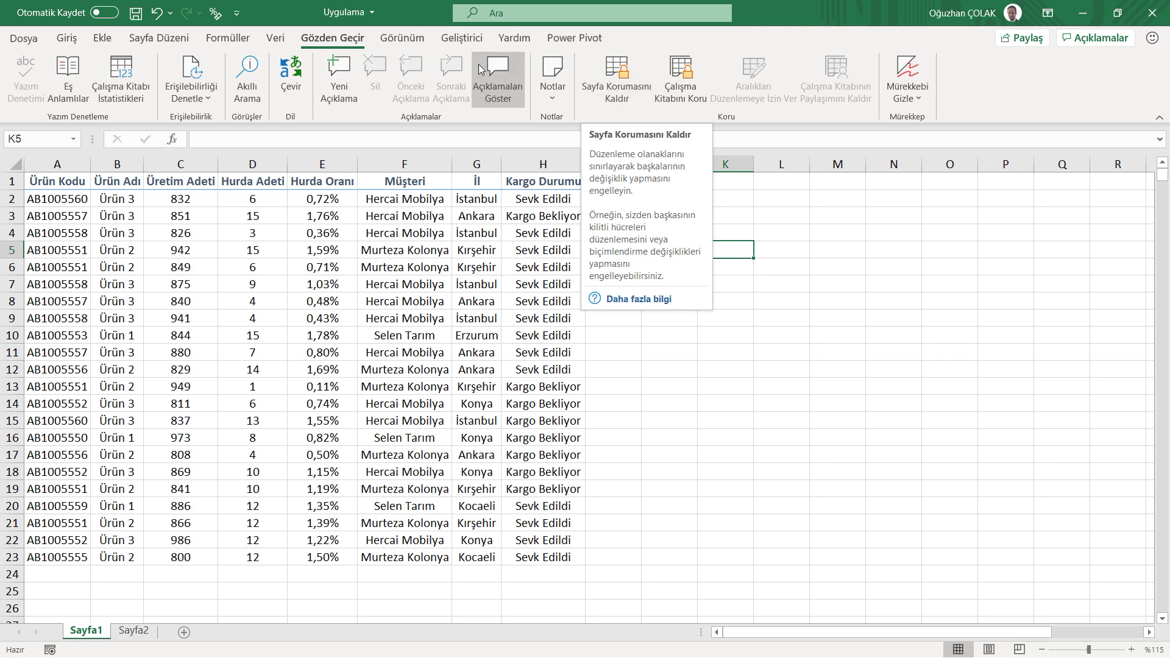
pyautogui.click(608, 76)
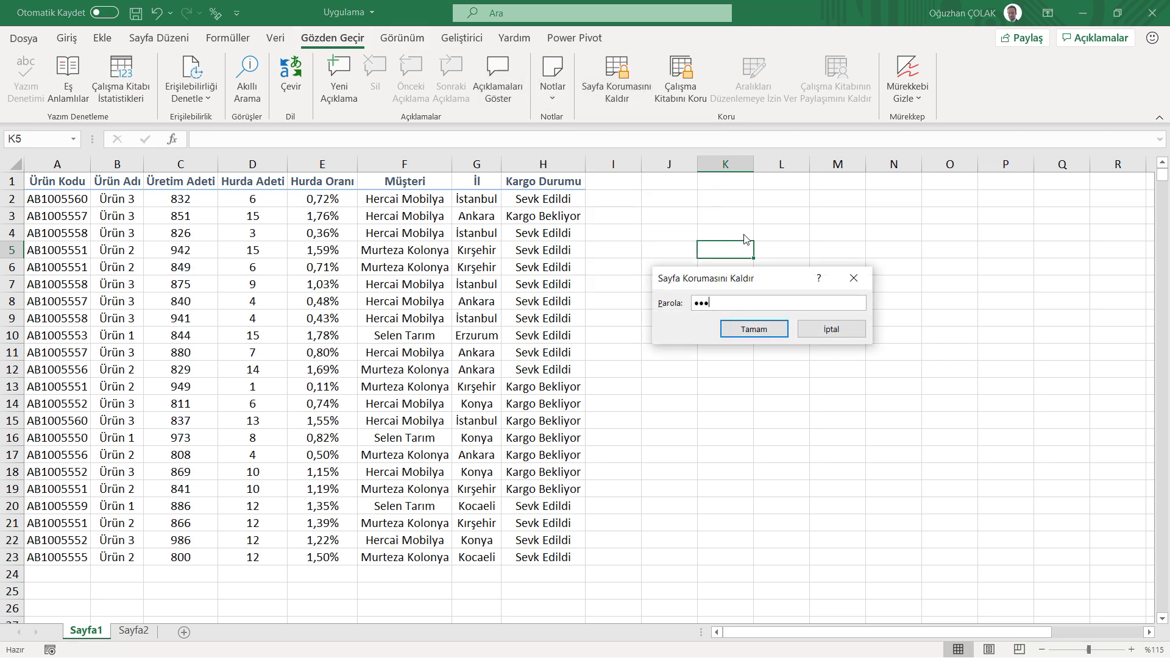
pyautogui.press('Return')
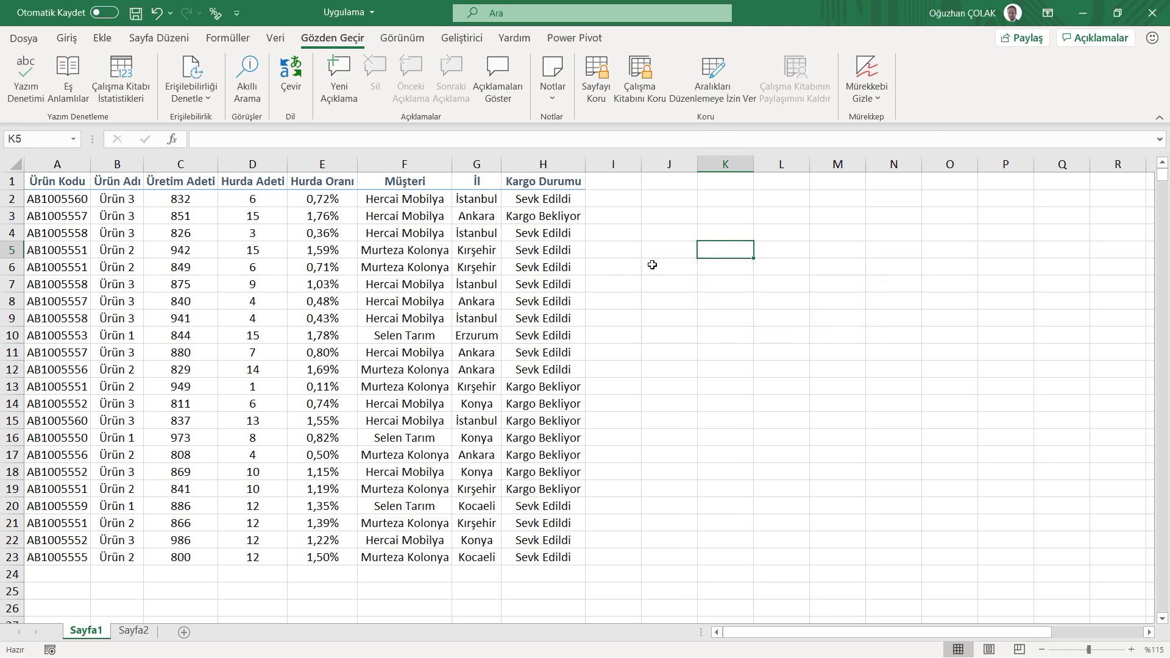
# Step: Enter test text in J6, J8 and J11 to confirm the cells are editable
pyautogui.click(659, 265)
pyautogui.write('strhsgerg')
pyautogui.click(680, 302)
pyautogui.write('aergerg')
pyautogui.click(684, 348)
pyautogui.write('zdrgdr')
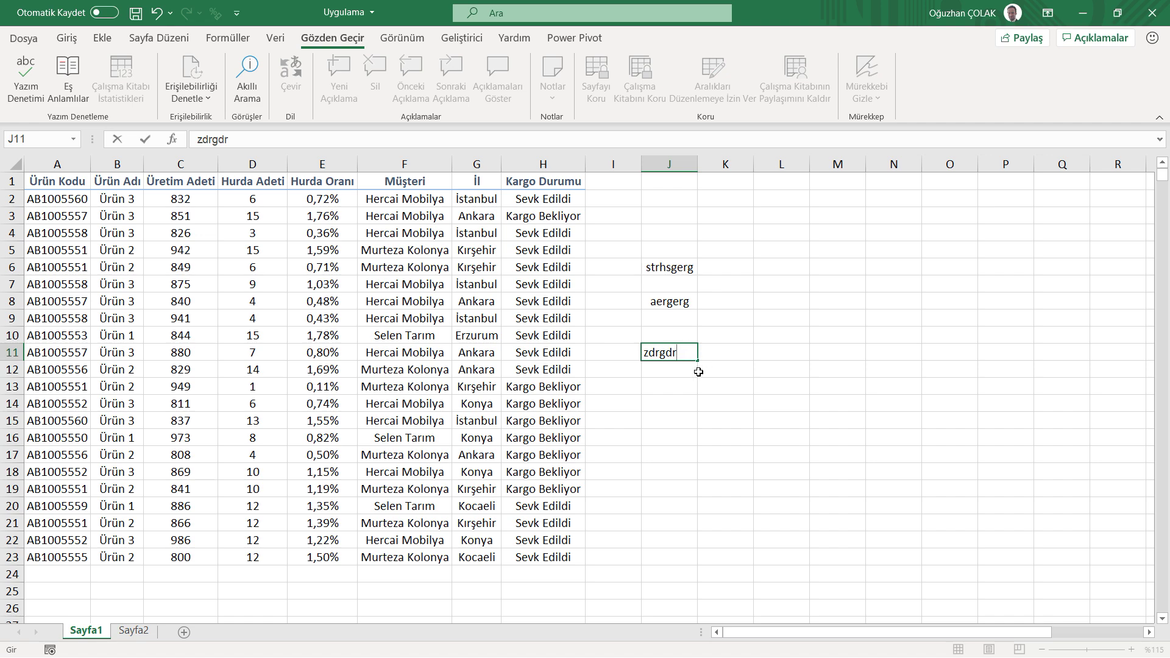
pyautogui.click(707, 372)
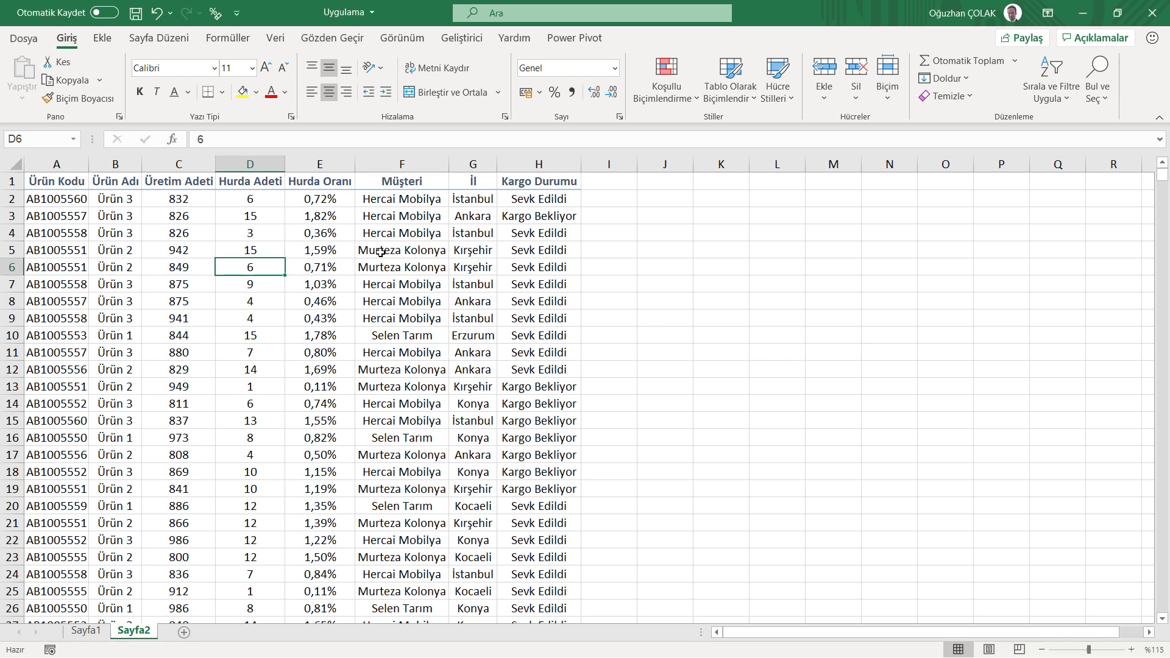
# Step: Jump to A1 on Sayfa2 and open Özel Sıralama from Sırala ve Filtre Uygula
pyautogui.hotkey('ctrl', 'Home')
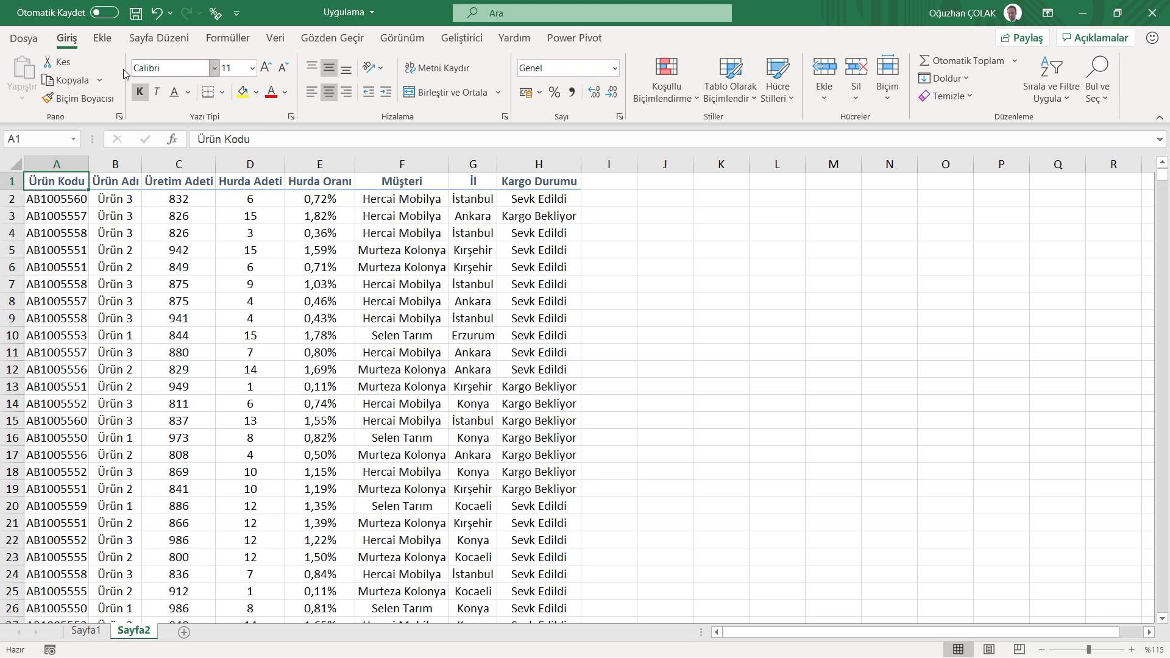
pyautogui.click(1061, 100)
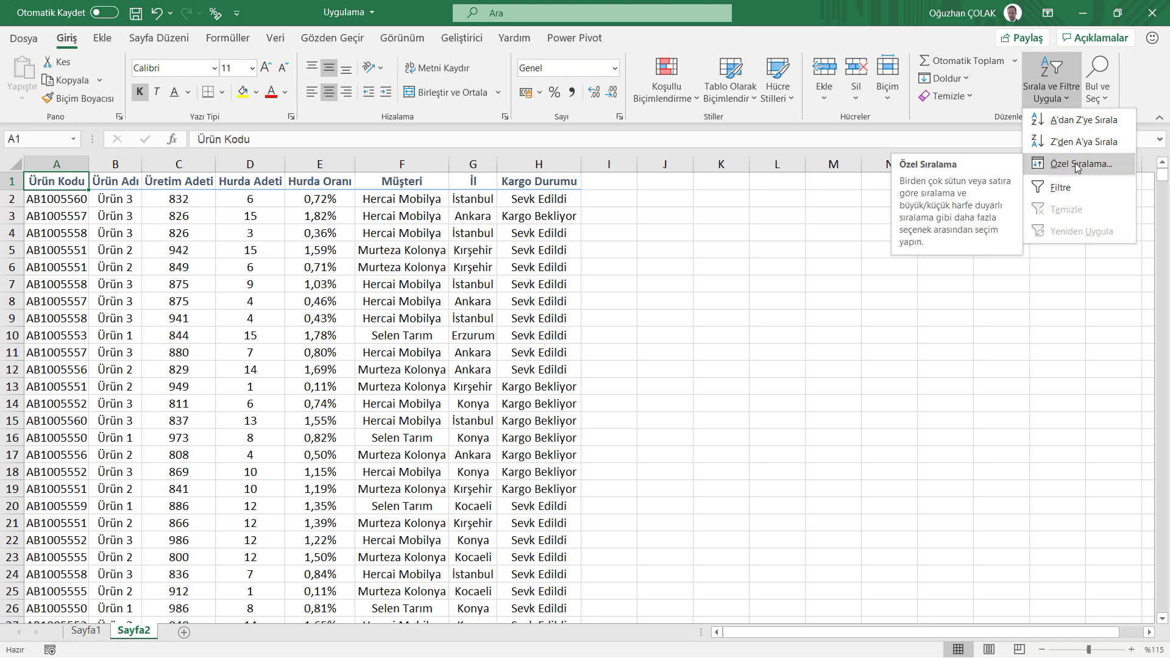
pyautogui.click(1076, 164)
pyautogui.moveTo(717, 230); pyautogui.dragTo(772, 196)
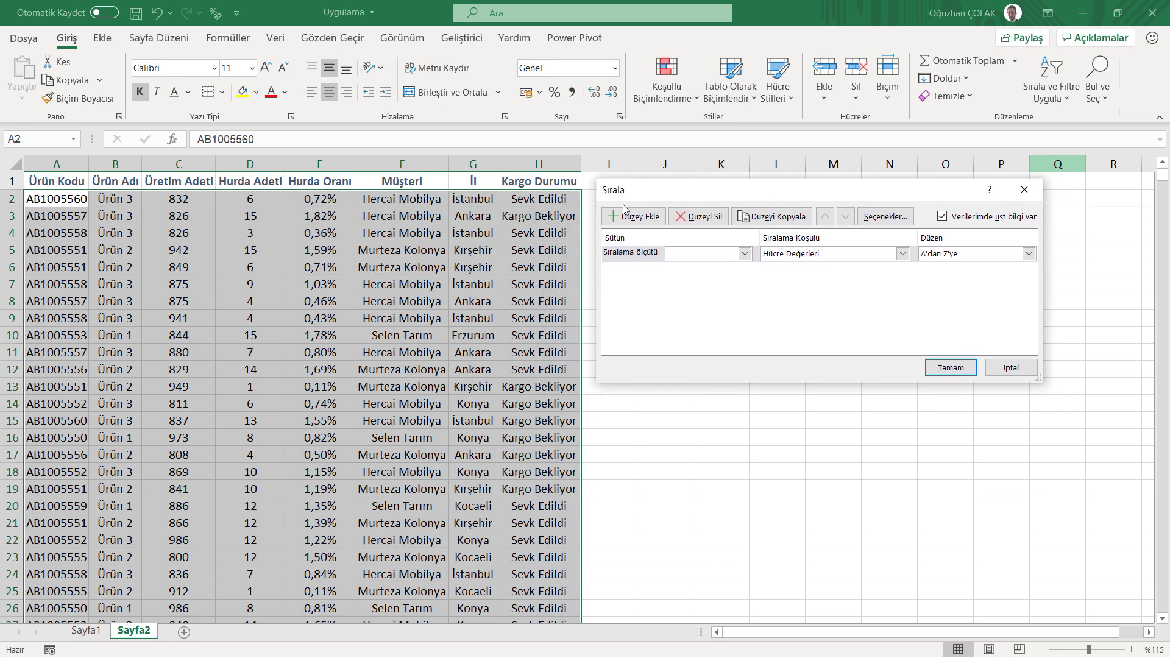
# Step: Add sort levels Müşteri A'dan Z'ye and İl Z'den A'ya, then apply the sort
pyautogui.click(744, 254)
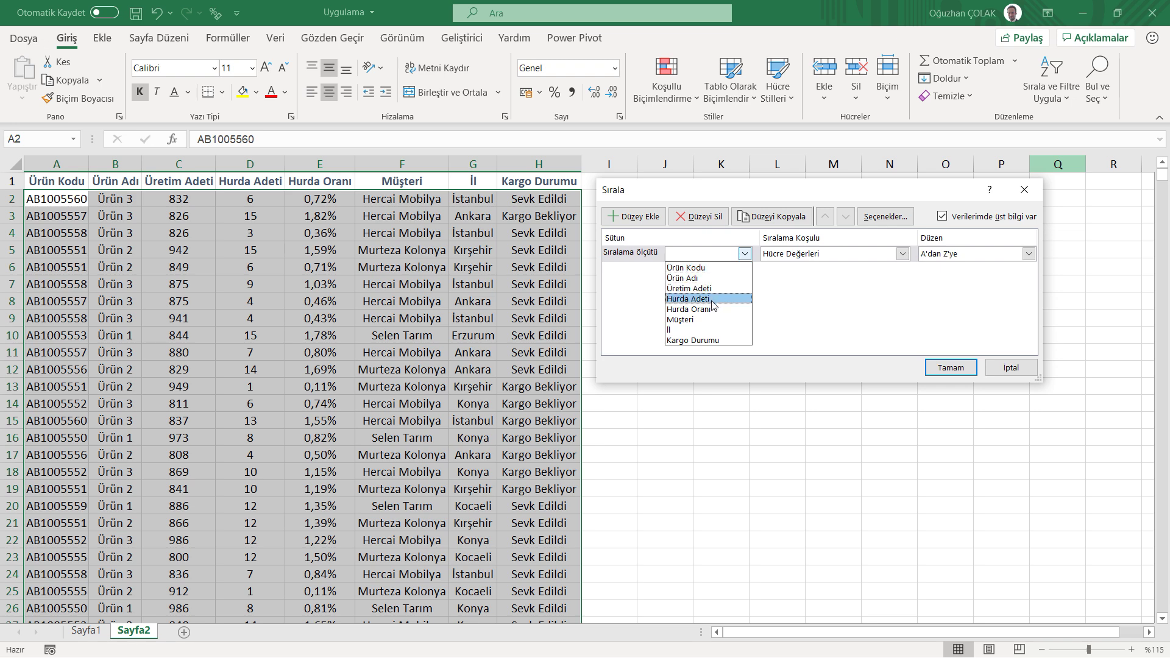
pyautogui.click(706, 319)
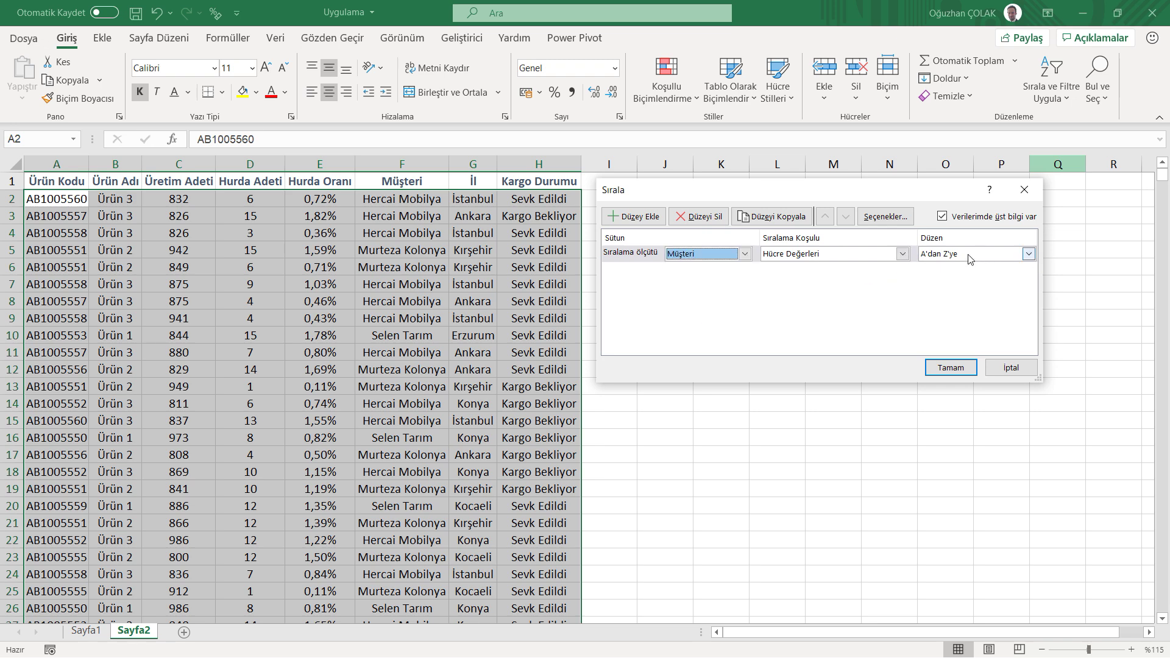
pyautogui.click(635, 218)
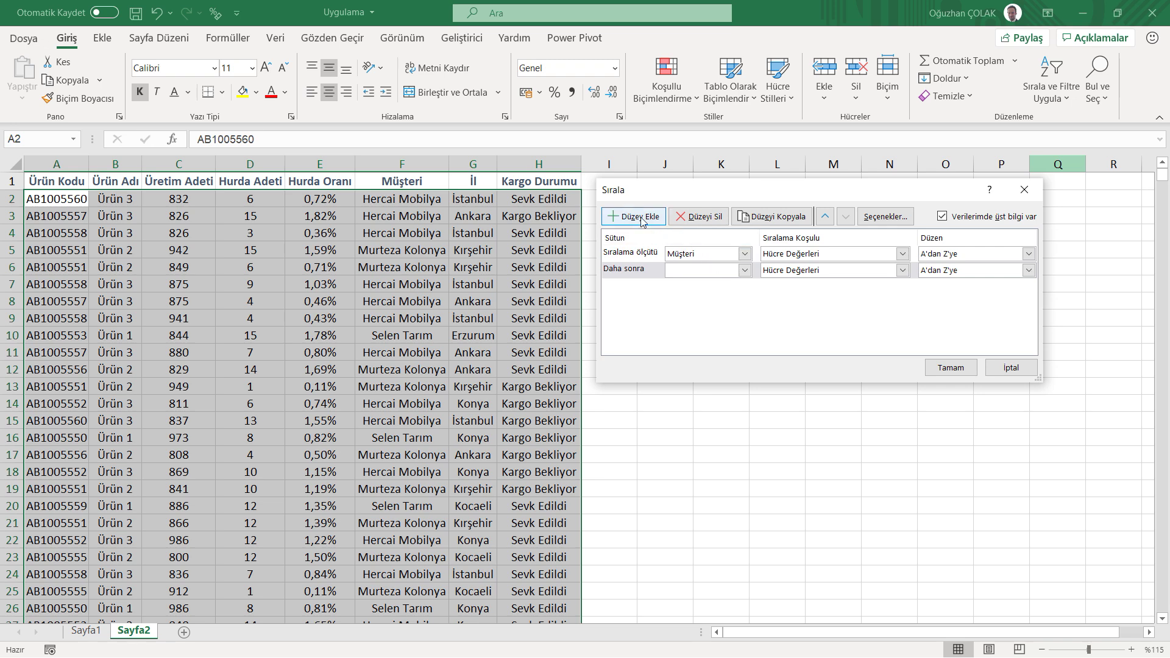
pyautogui.click(740, 271)
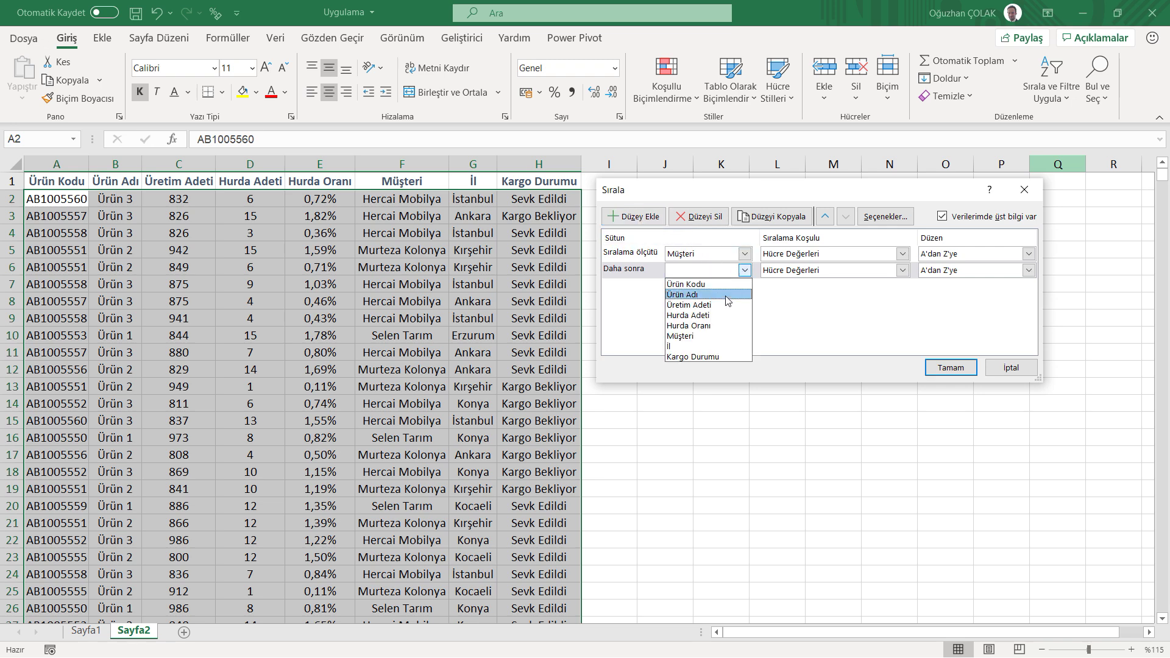
pyautogui.click(697, 345)
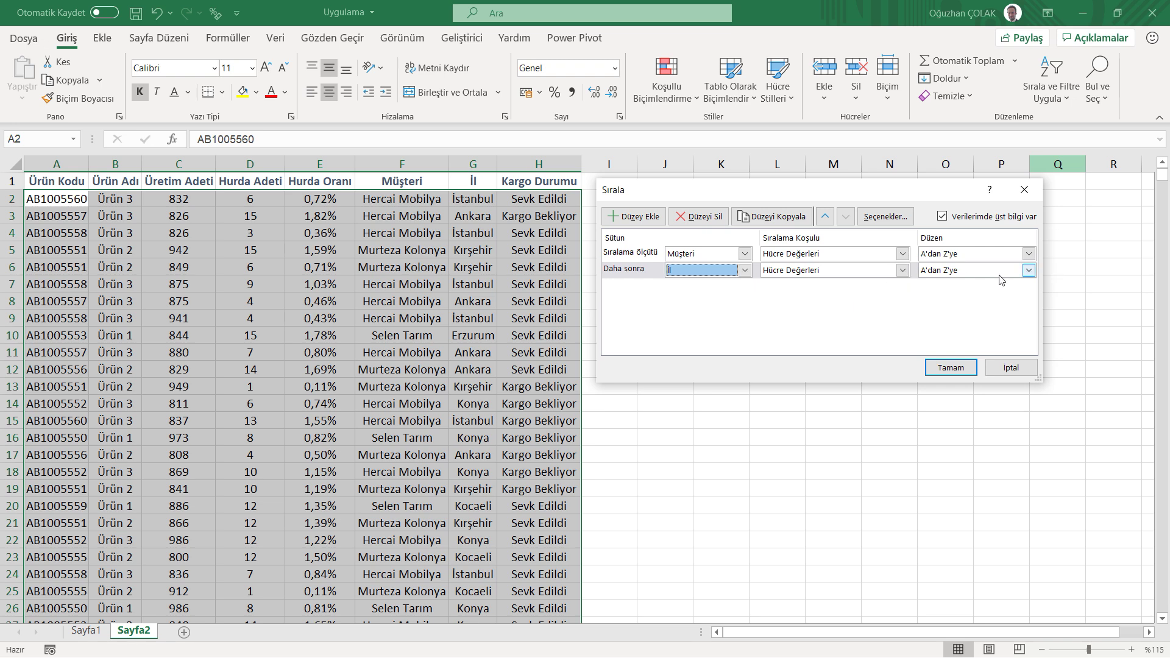
pyautogui.click(1028, 271)
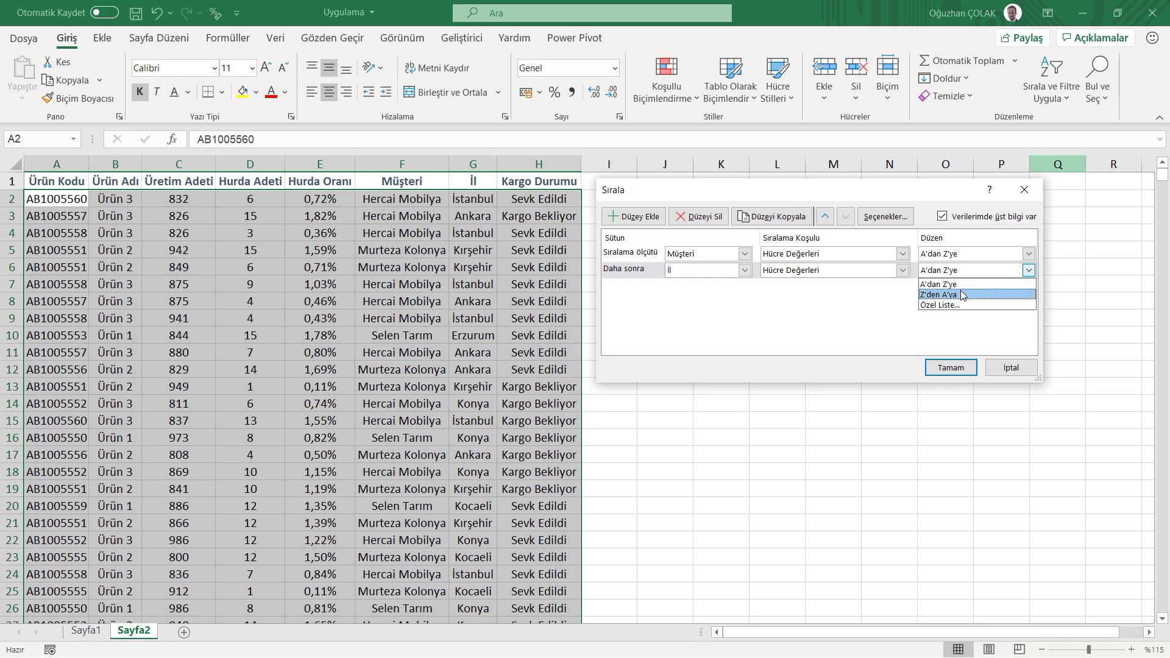
pyautogui.click(966, 295)
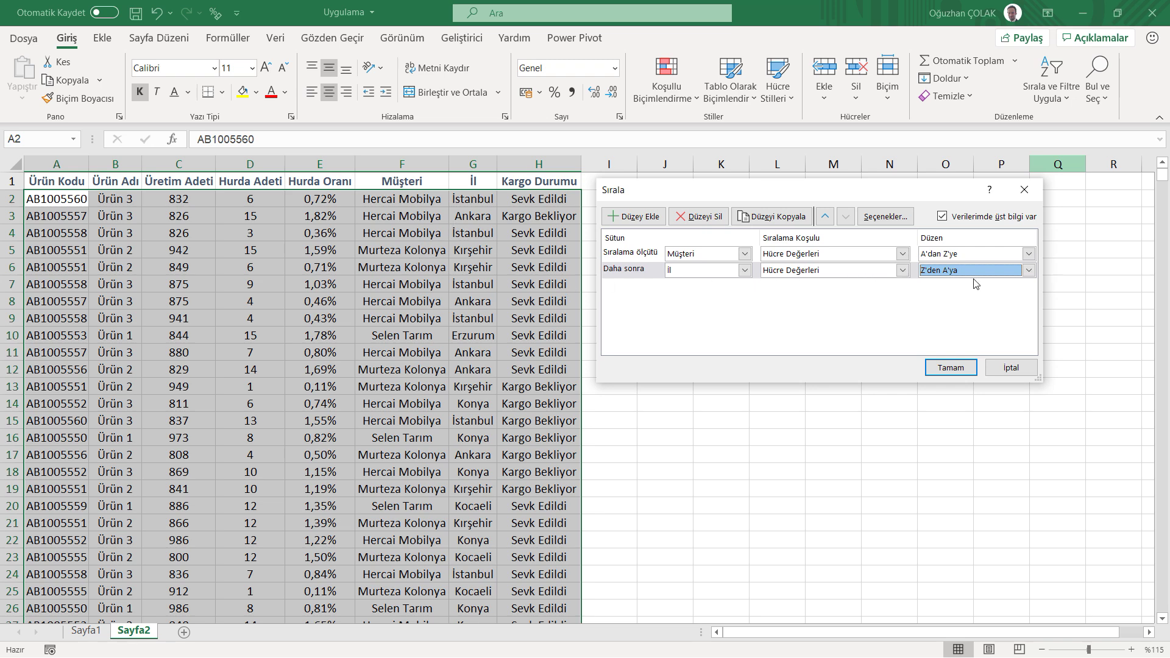
pyautogui.click(949, 368)
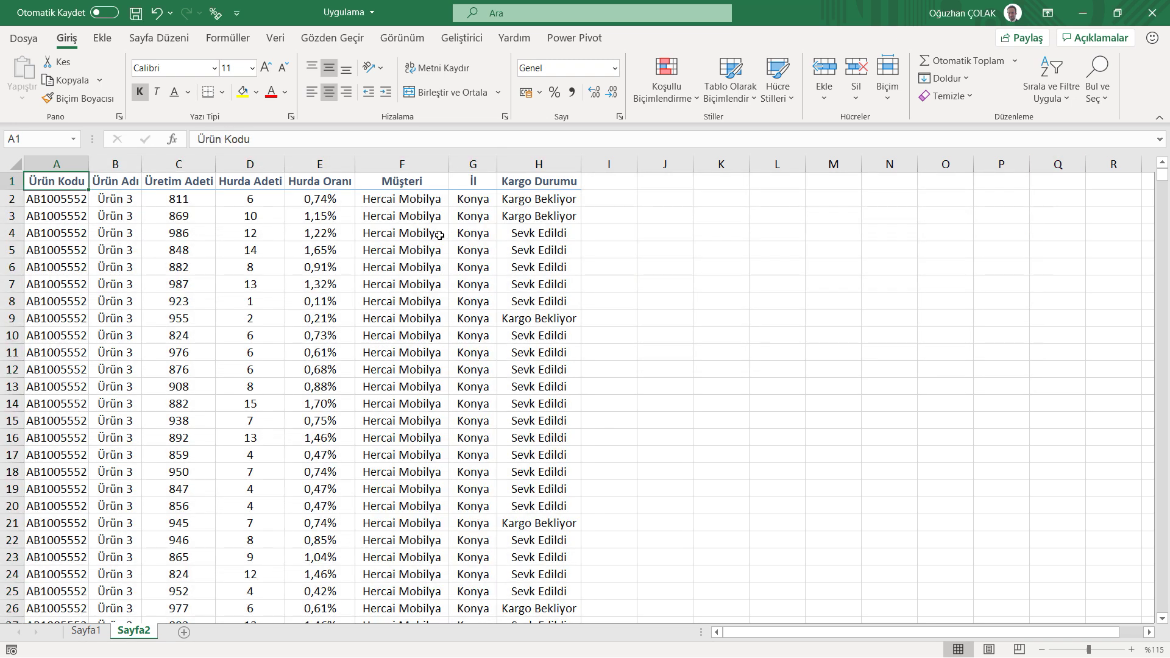
# Step: Select the Hercai Mobilya cells in column F and scroll through the sorted data
pyautogui.click(422, 197)
pyautogui.moveTo(423, 197)
pyautogui.mouseDown()
pyautogui.moveTo(417, 564)
pyautogui.moveTo(430, 384)
pyautogui.mouseUp()
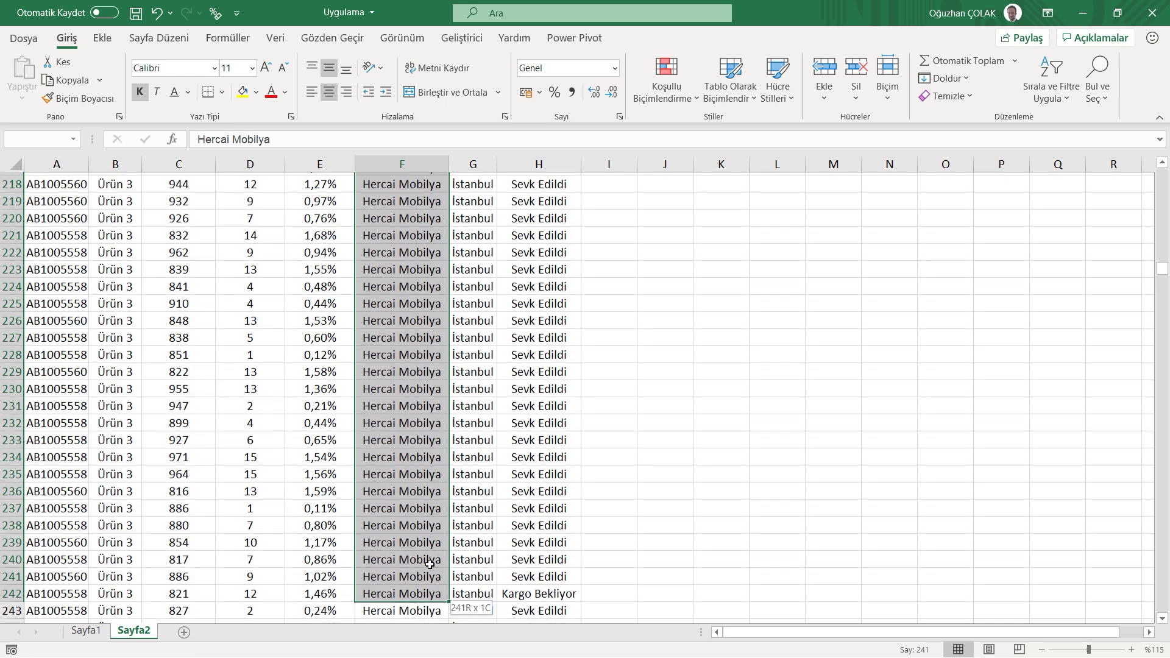
pyautogui.moveTo(430, 383); pyautogui.dragTo(433, 522)
pyautogui.scroll(3, 420, 317)
pyautogui.scroll(13, 414, 311)
pyautogui.scroll(20, 414, 305)
pyautogui.scroll(20, 413, 299)
pyautogui.scroll(1, 413, 299)
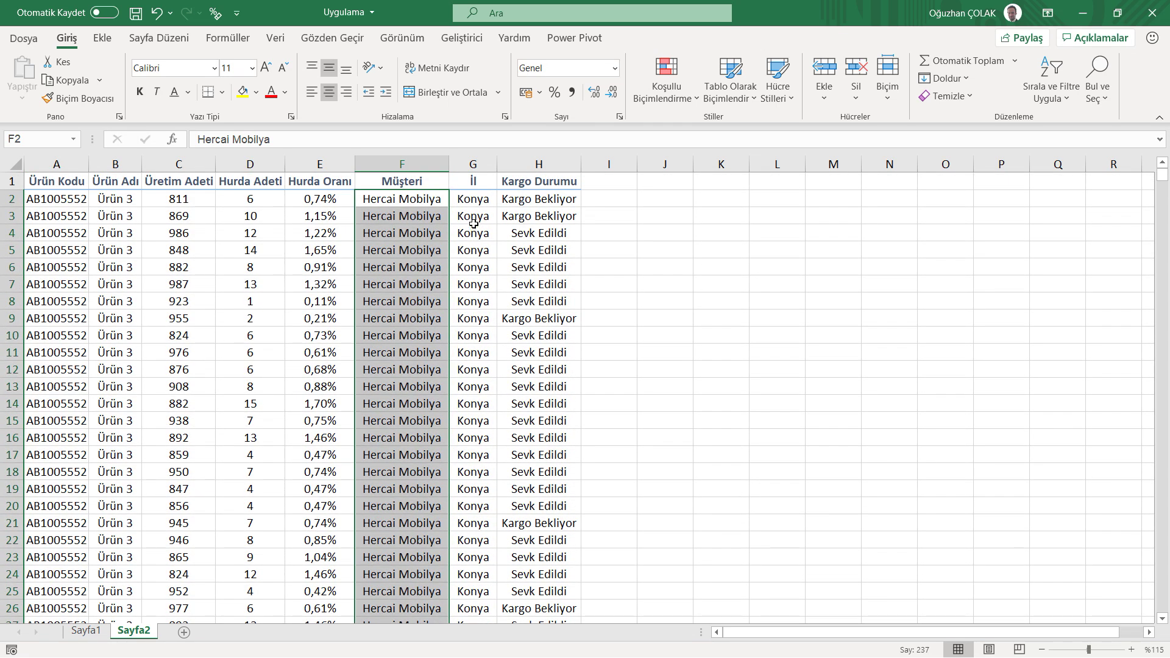
pyautogui.scroll(-11, 480, 203)
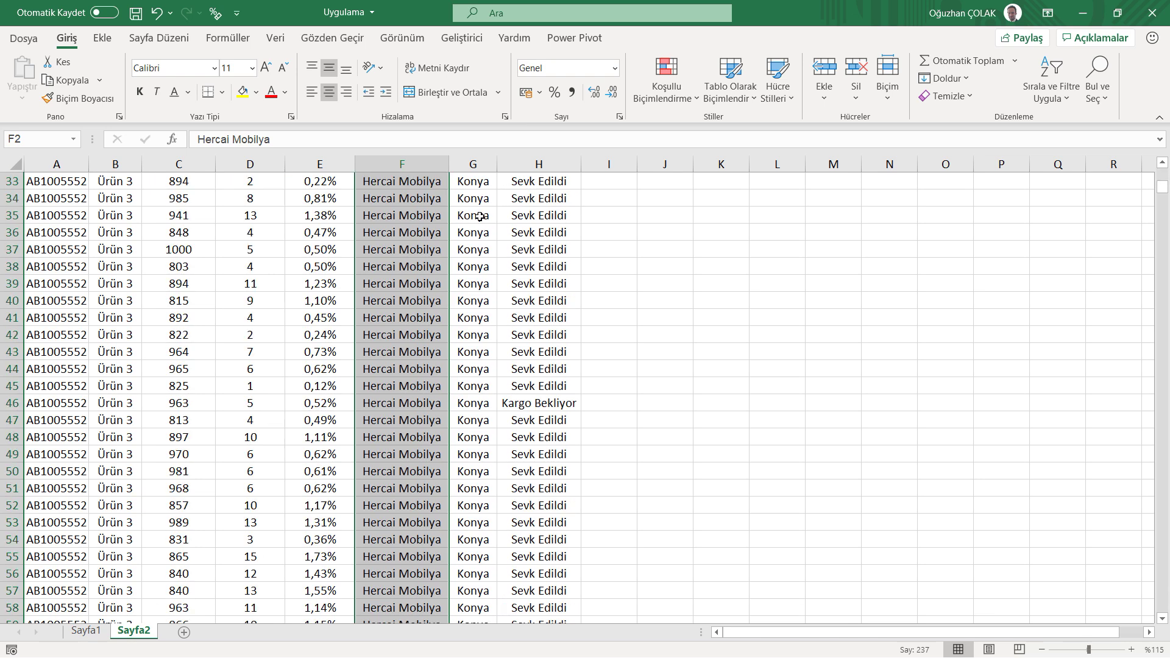
pyautogui.scroll(-11, 478, 228)
pyautogui.scroll(-20, 474, 251)
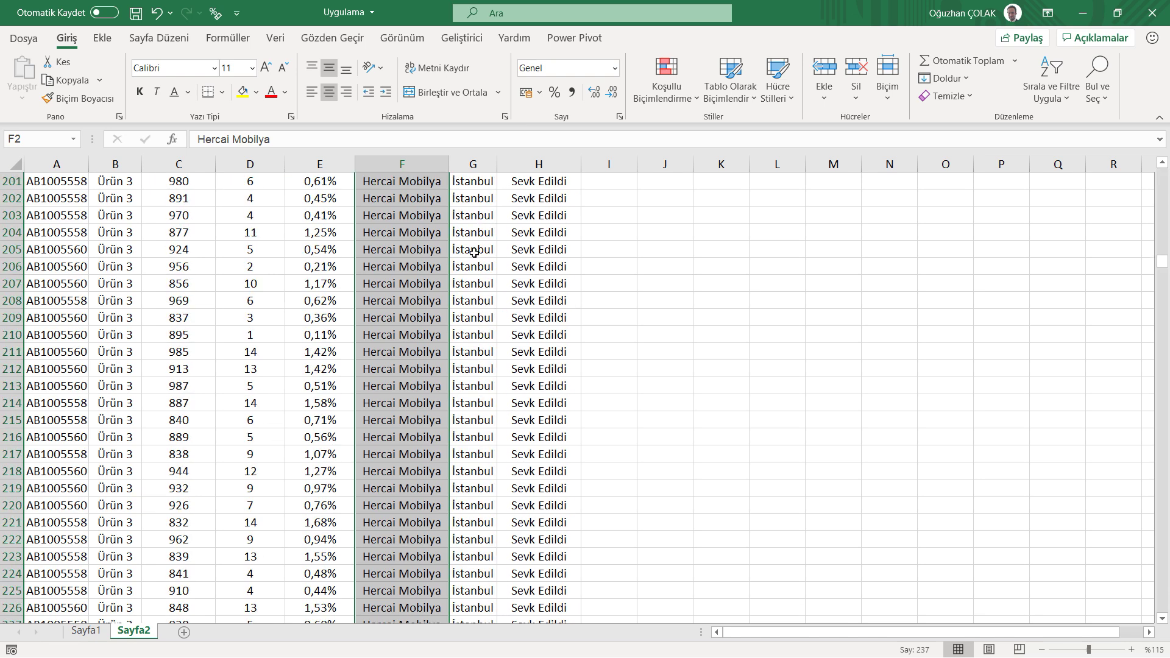
pyautogui.scroll(-20, 474, 249)
pyautogui.scroll(-16, 474, 249)
pyautogui.scroll(-3, 474, 248)
pyautogui.scroll(20, 474, 247)
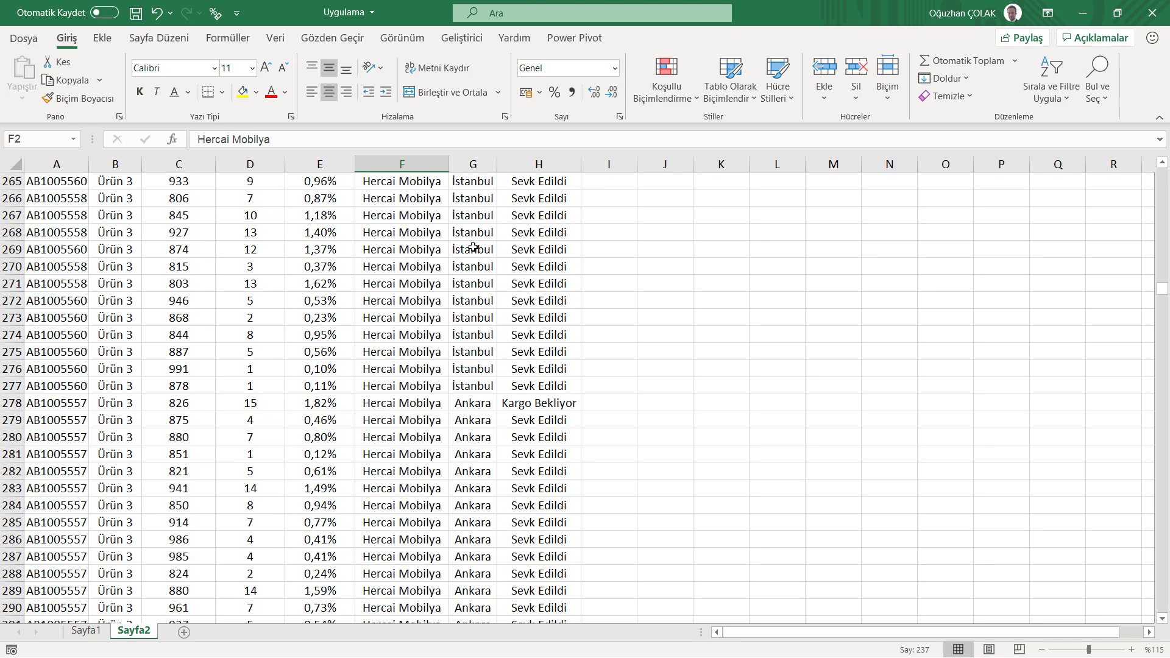
pyautogui.scroll(20, 469, 245)
pyautogui.scroll(20, 466, 242)
pyautogui.scroll(20, 463, 241)
pyautogui.scroll(20, 464, 240)
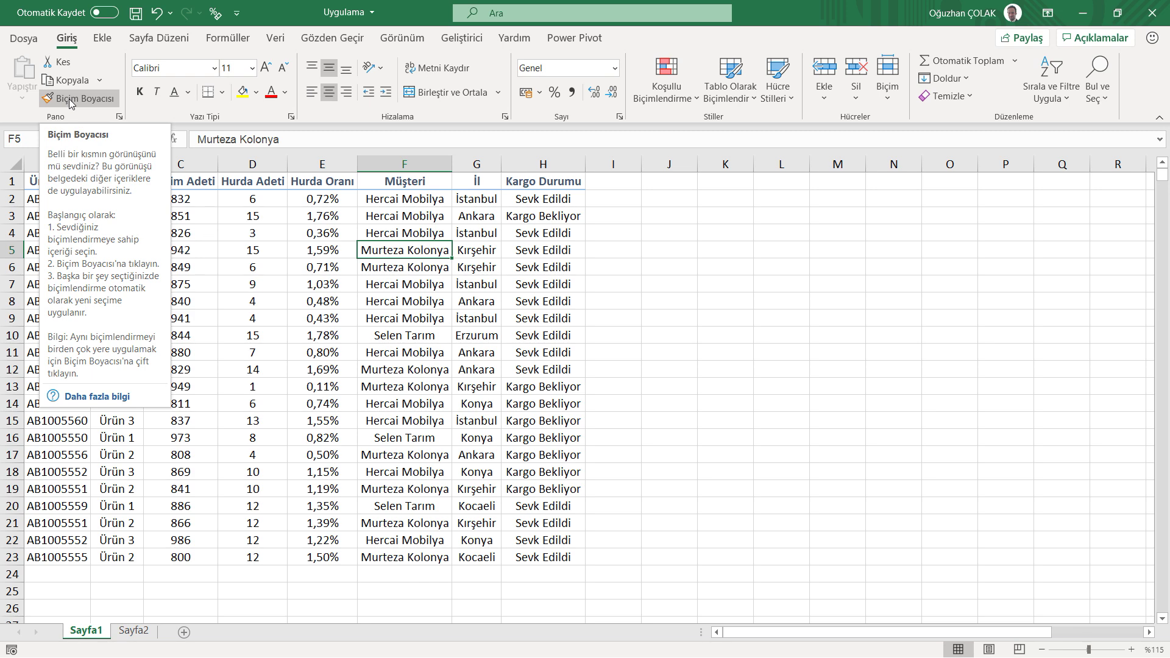
# Step: Format Painter the A1:H1 header formatting onto row 10, A10:H10
pyautogui.click(230, 213)
pyautogui.moveTo(51, 180); pyautogui.dragTo(544, 179)
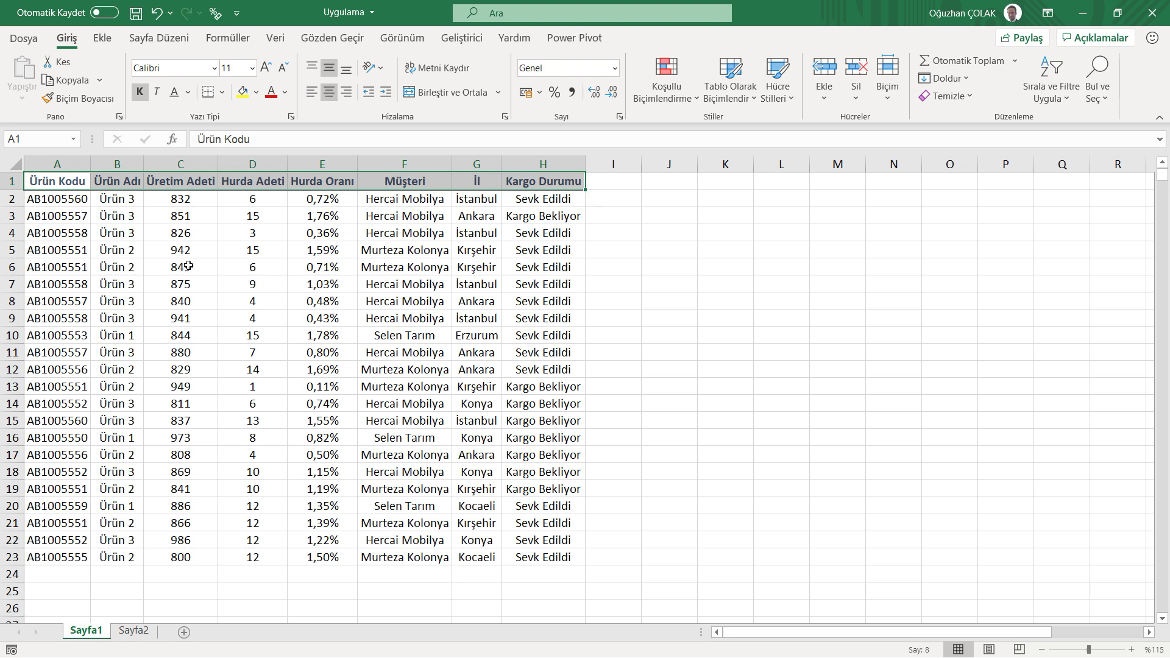
pyautogui.click(73, 180)
pyautogui.moveTo(73, 180); pyautogui.dragTo(544, 179)
pyautogui.click(85, 99)
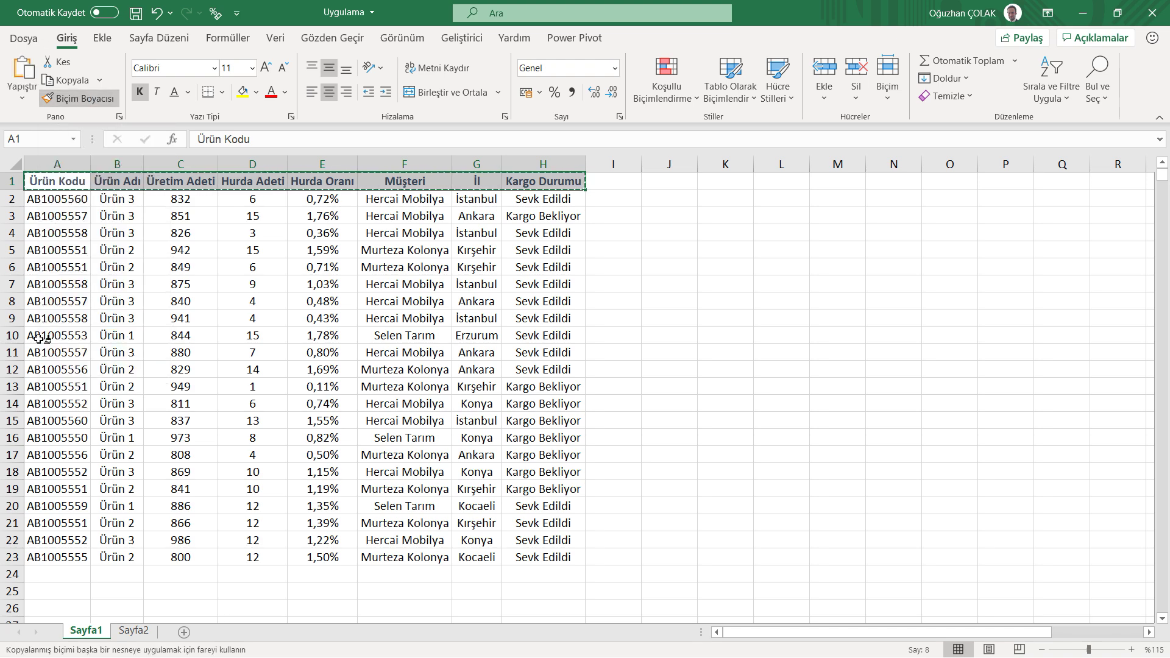
pyautogui.moveTo(41, 335); pyautogui.dragTo(547, 333)
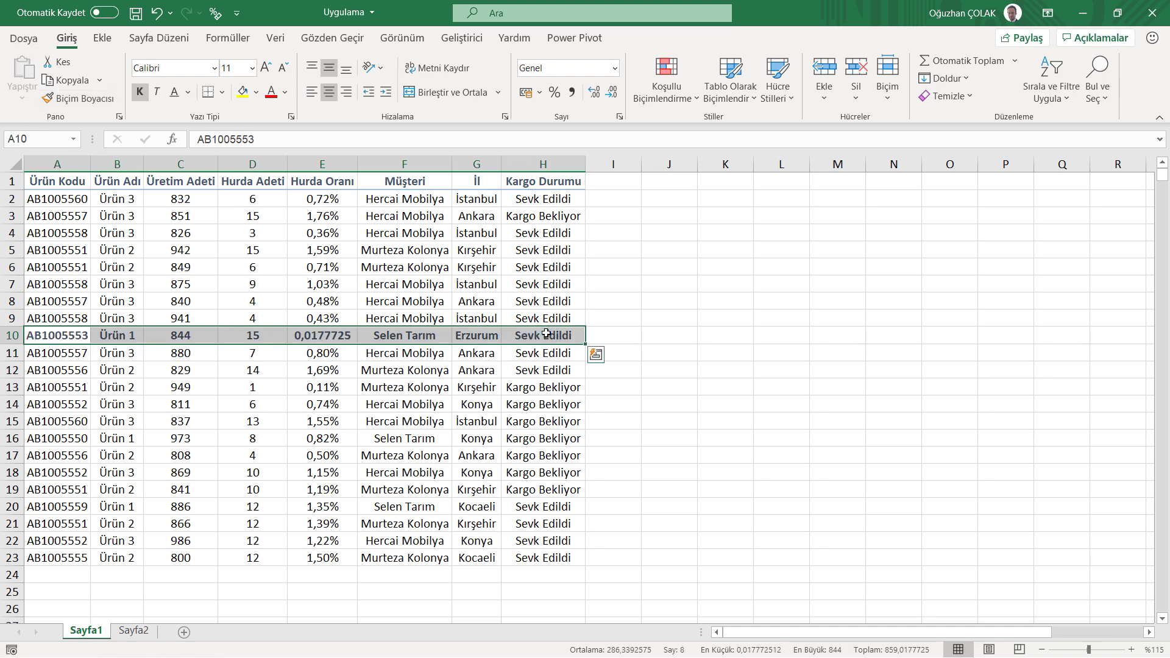
pyautogui.click(541, 299)
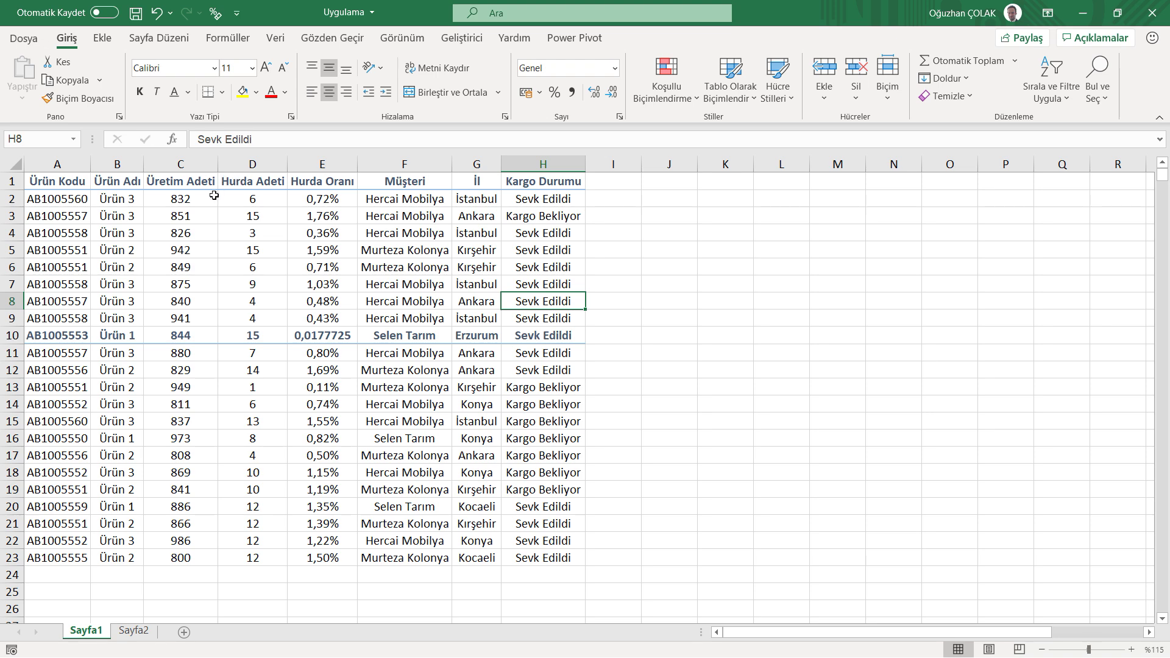
pyautogui.click(61, 232)
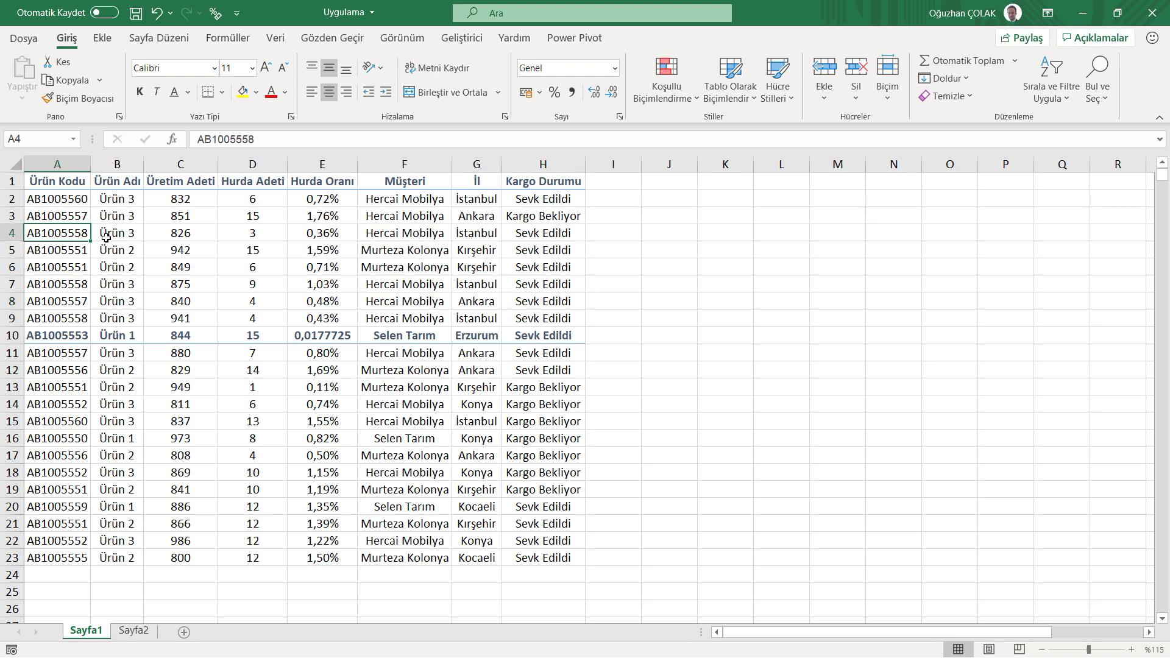
# Step: Fill A4 yellow and paint that fill onto G4 (İstanbul)
pyautogui.click(242, 91)
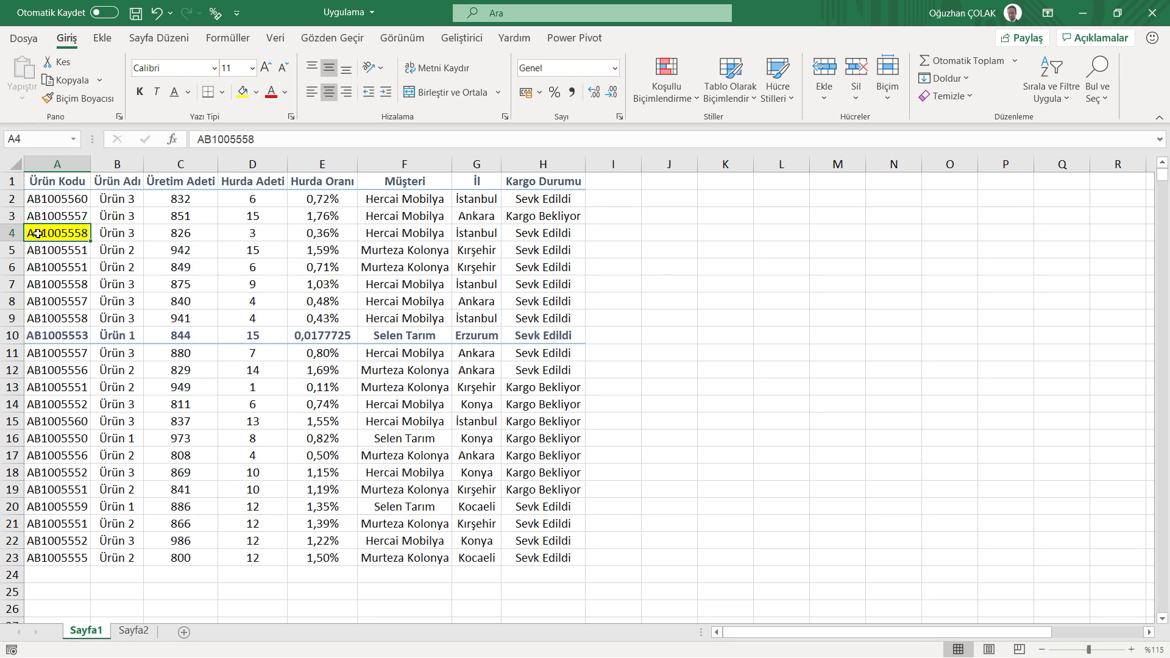
pyautogui.click(78, 98)
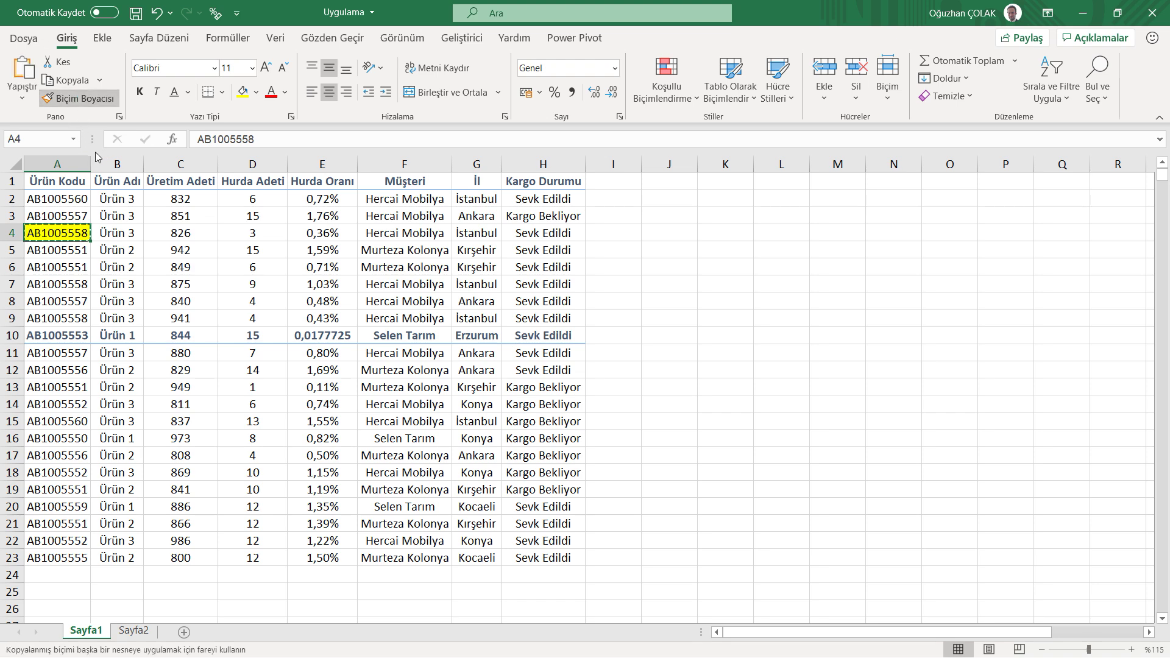
pyautogui.click(483, 235)
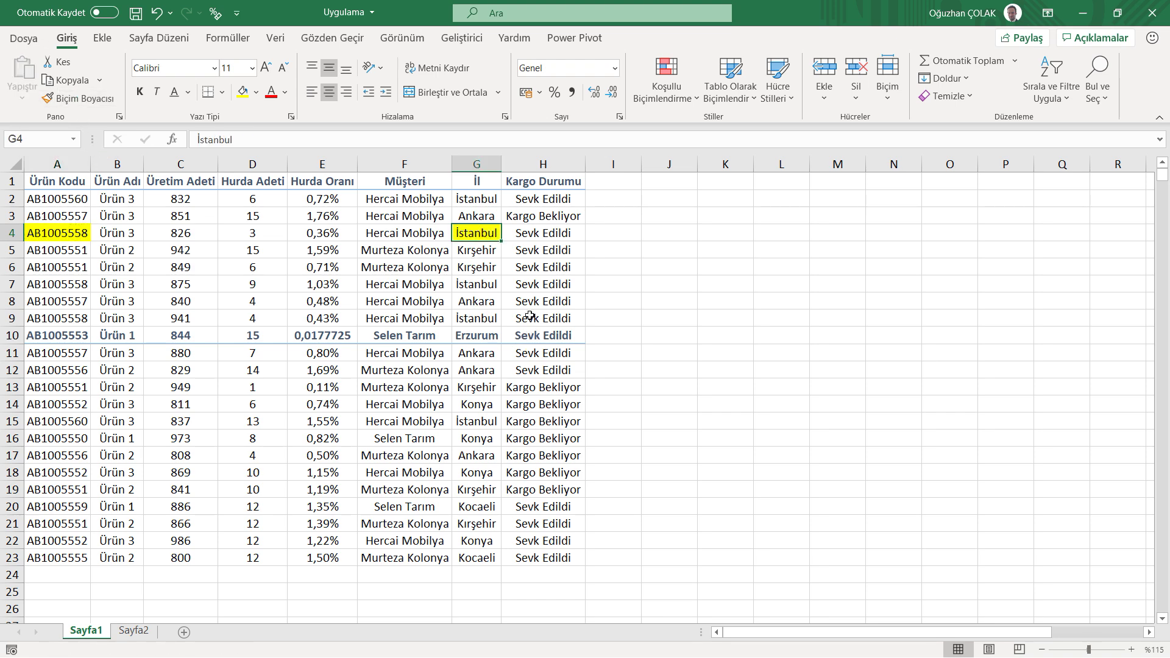
# Step: Paint A4's yellow fill onto F5, G7, H8, H12, G13, F14, G16, H16, H19, F19 and F16
pyautogui.click(62, 234)
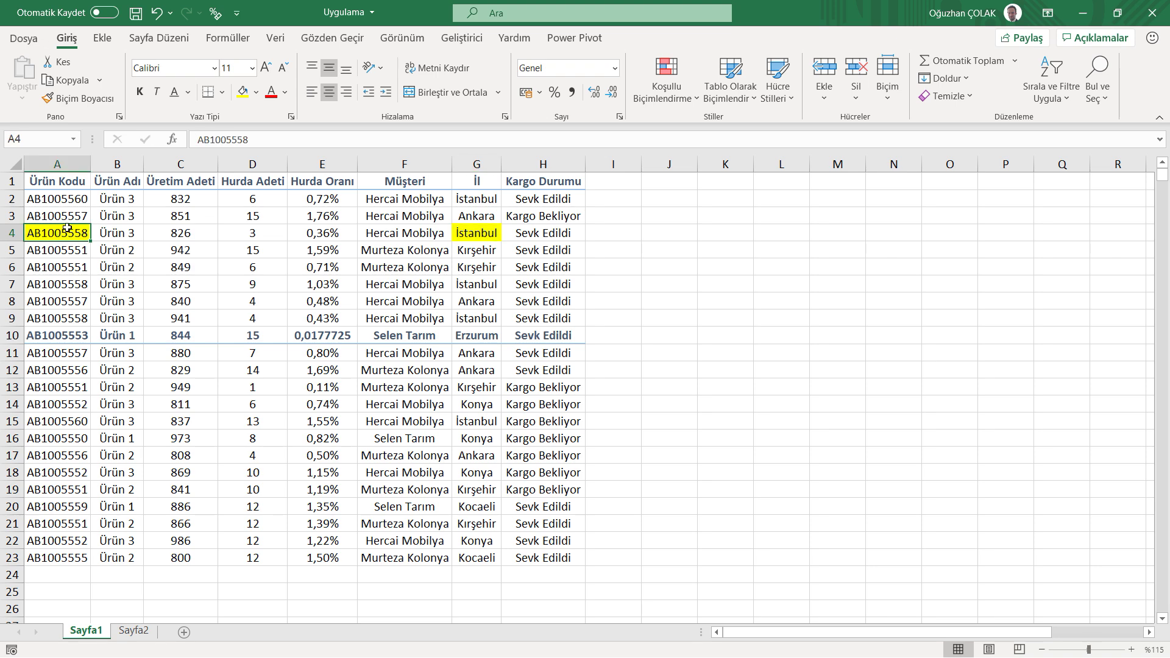
pyautogui.click(97, 100)
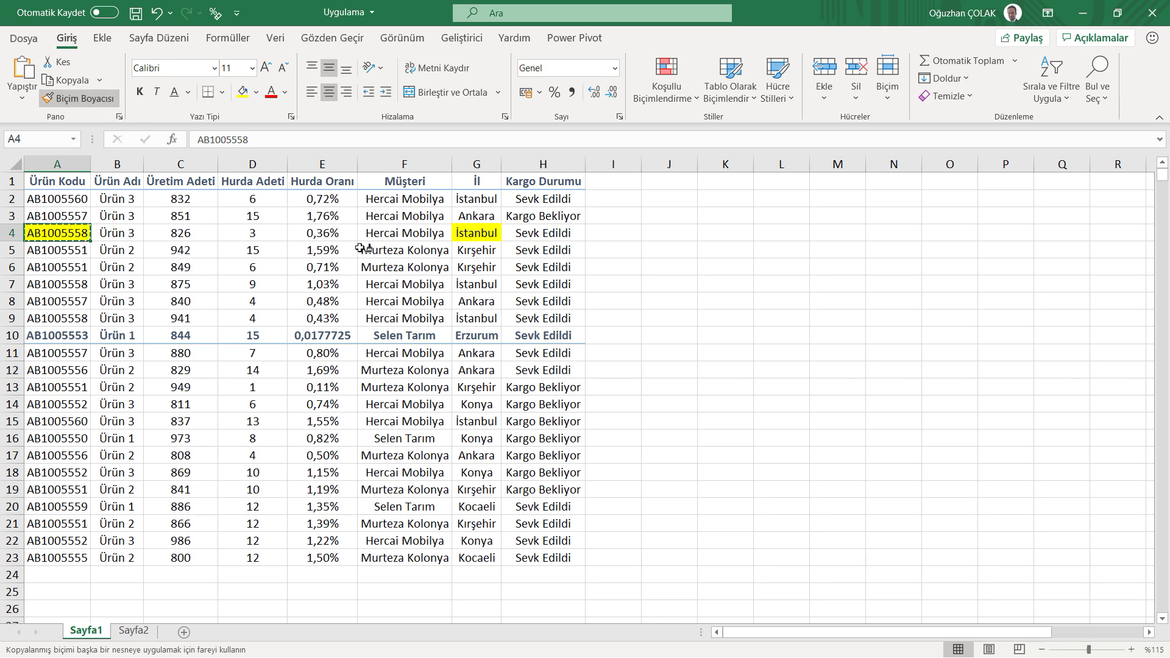
pyautogui.click(404, 250)
pyautogui.click(476, 284)
pyautogui.click(543, 301)
pyautogui.click(543, 369)
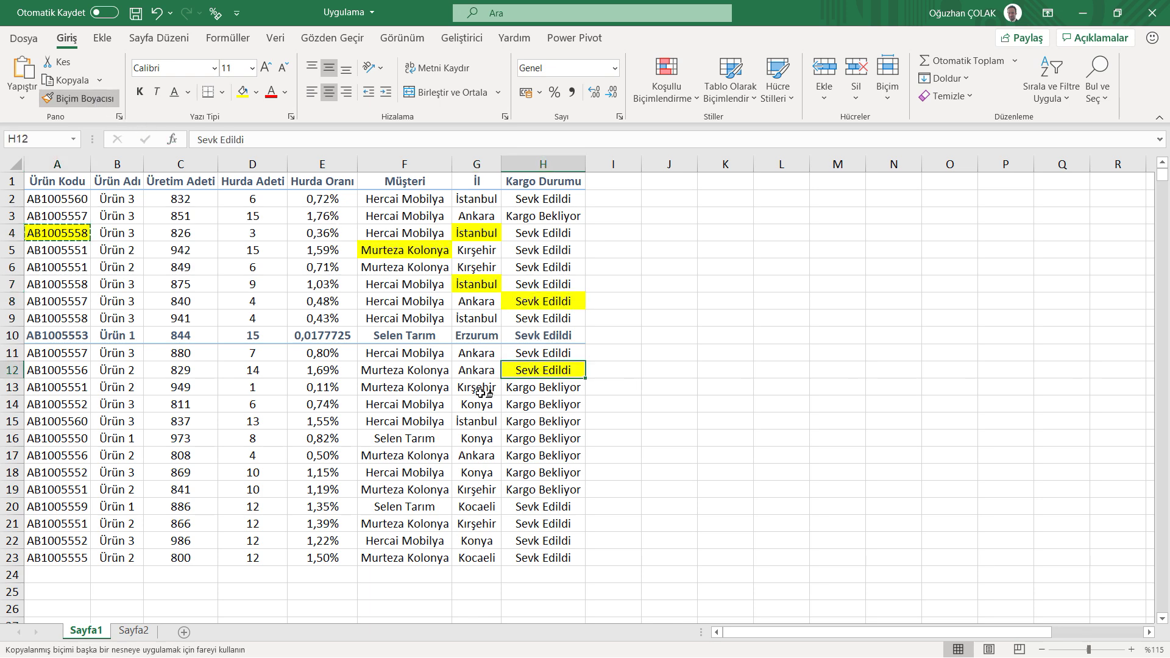
pyautogui.click(477, 387)
pyautogui.click(409, 402)
pyautogui.click(476, 438)
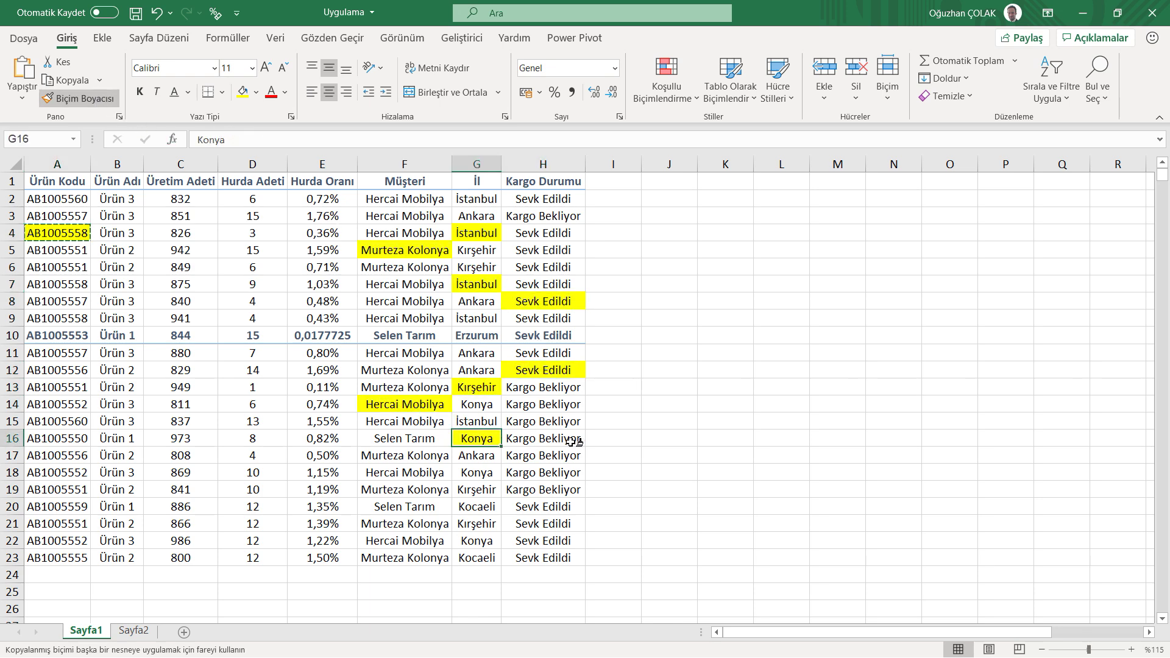
pyautogui.click(542, 438)
pyautogui.click(543, 490)
pyautogui.click(417, 491)
pyautogui.click(415, 434)
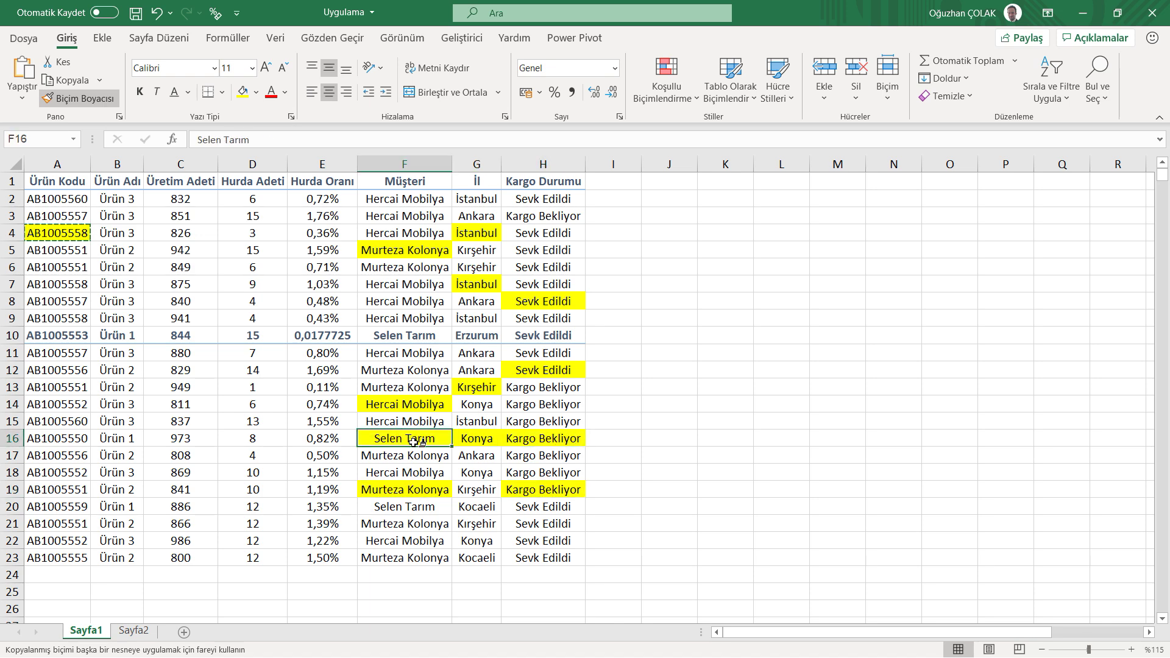
pyautogui.press('Escape')
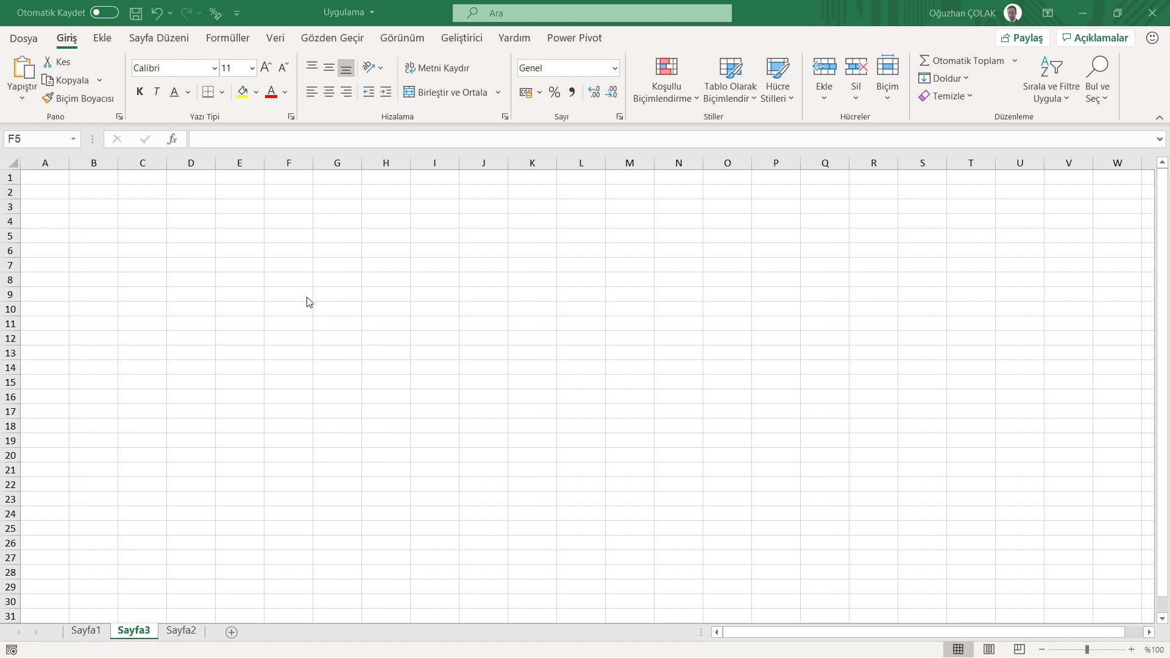
pyautogui.click(196, 206)
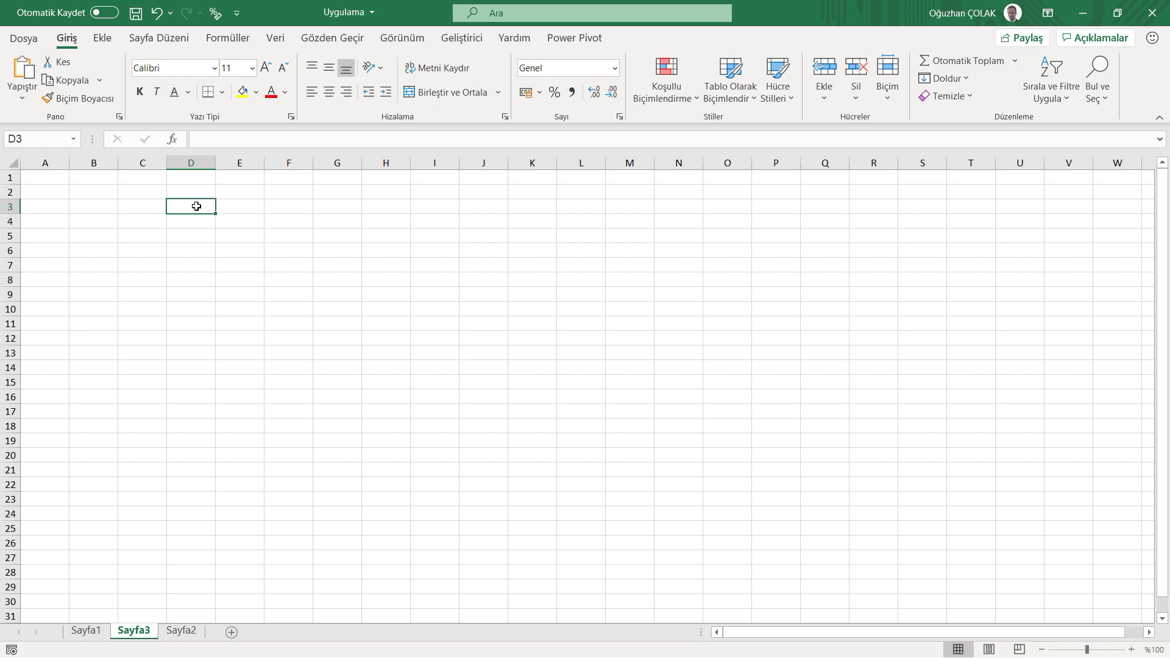
pyautogui.click(275, 38)
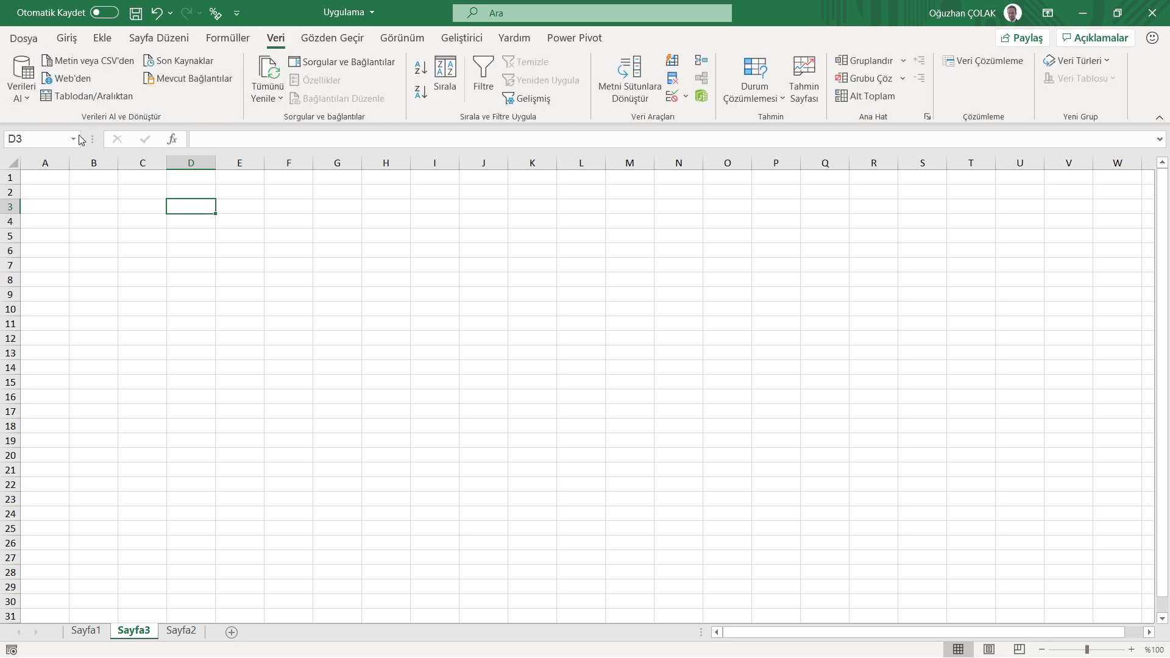
pyautogui.click(73, 79)
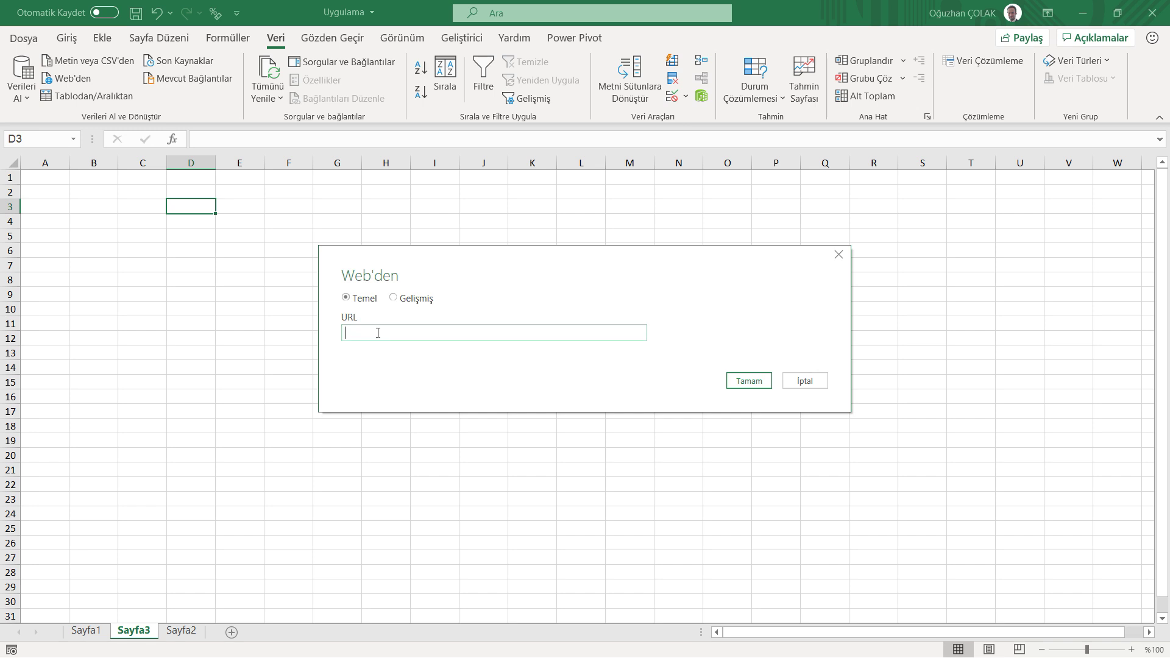
pyautogui.hotkey('ctrl', 'v')
pyautogui.click(748, 382)
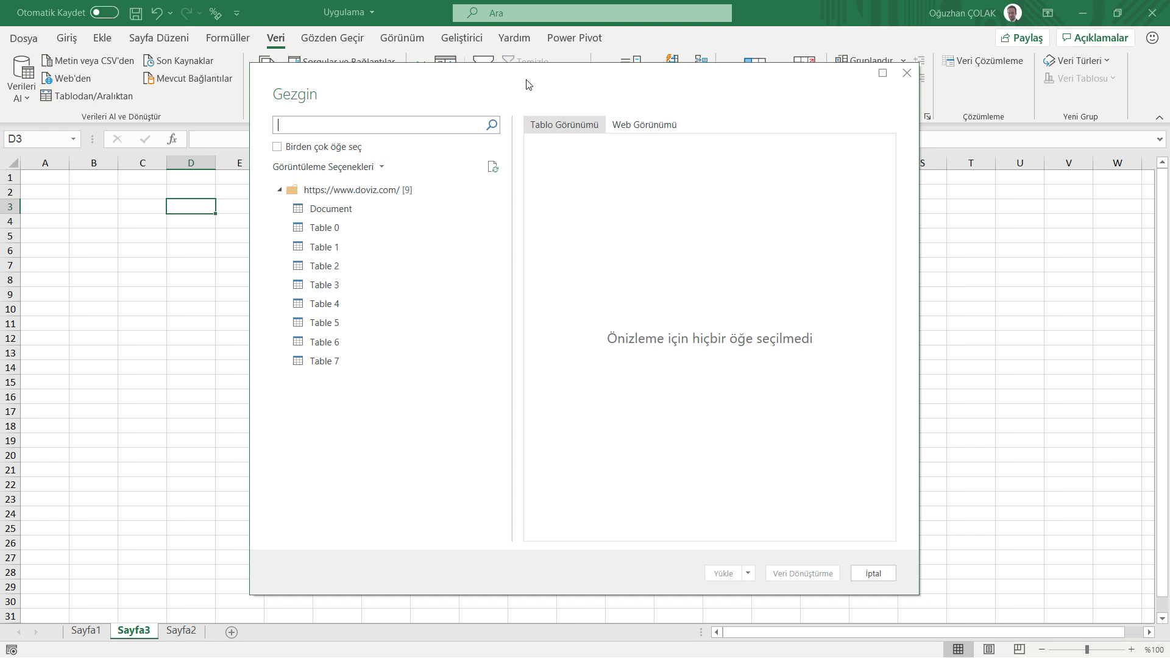
# Step: Preview Document and Tables 0–2, then load Table 1's gold prices into the workbook
pyautogui.click(335, 222)
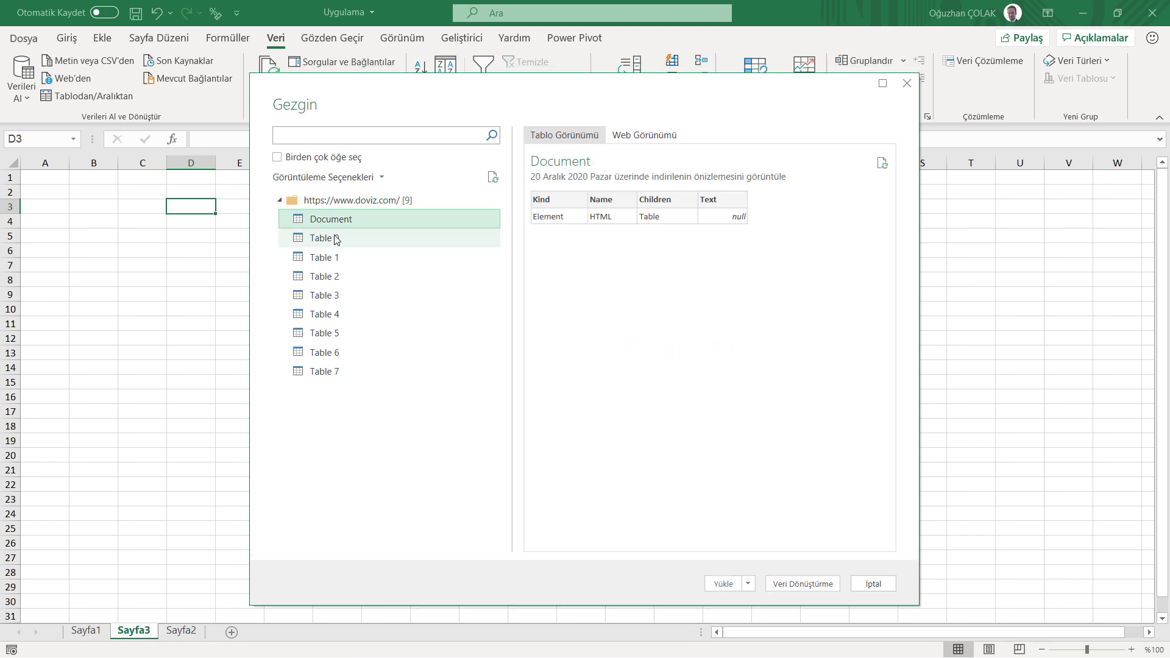
pyautogui.click(334, 243)
pyautogui.click(335, 259)
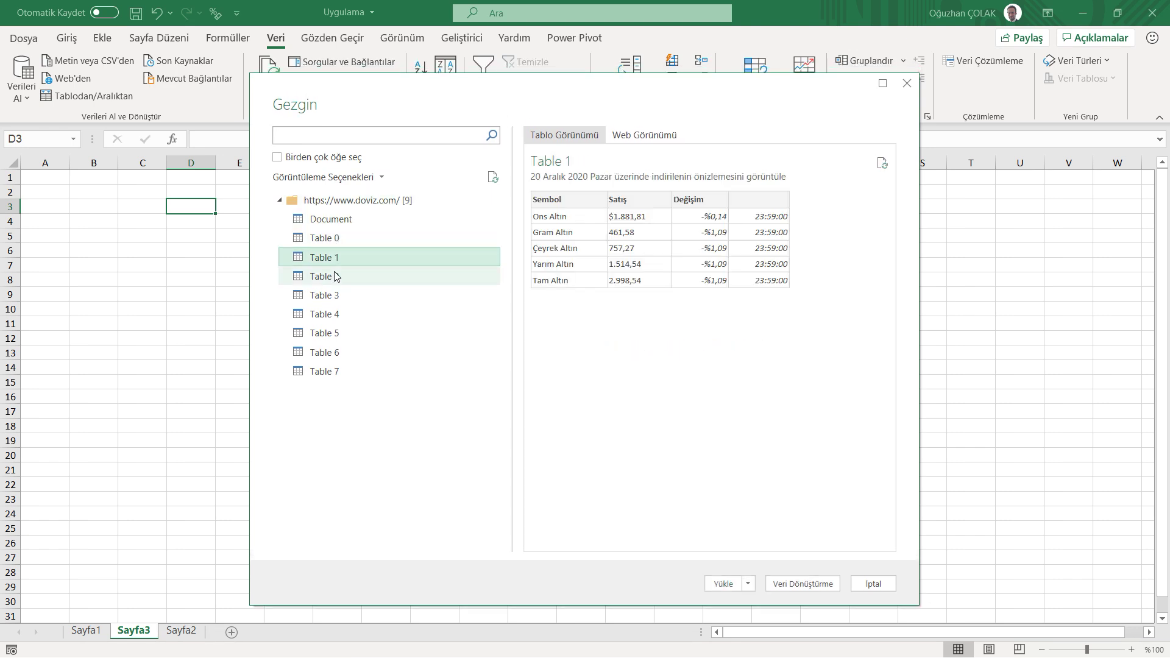
pyautogui.click(335, 276)
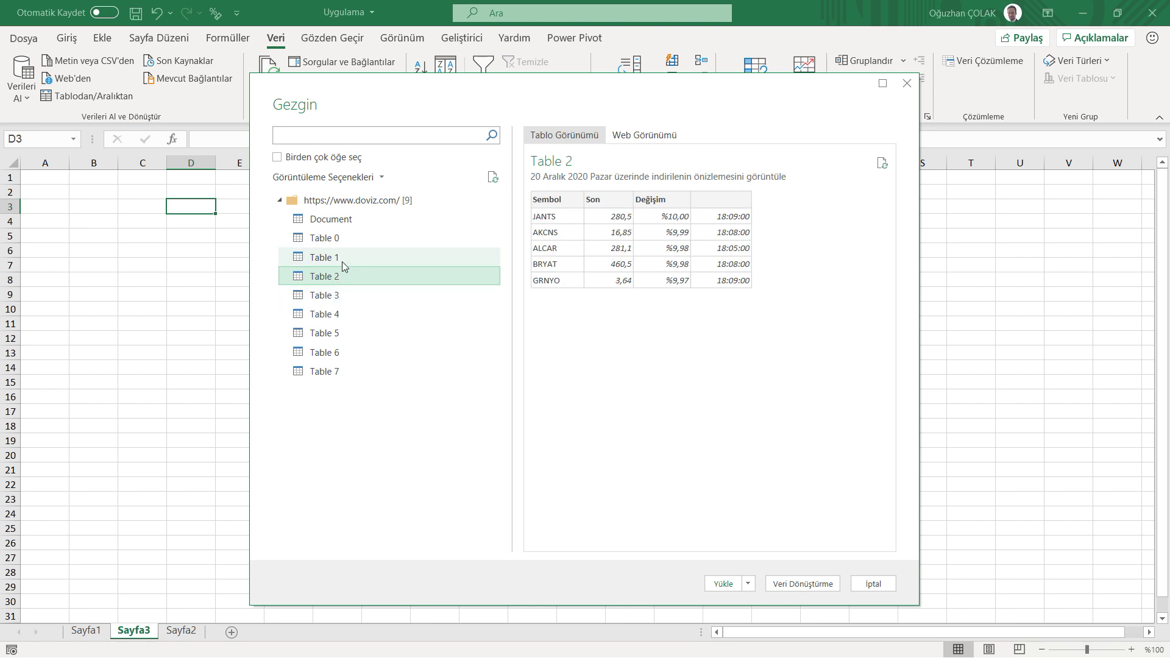
pyautogui.click(343, 259)
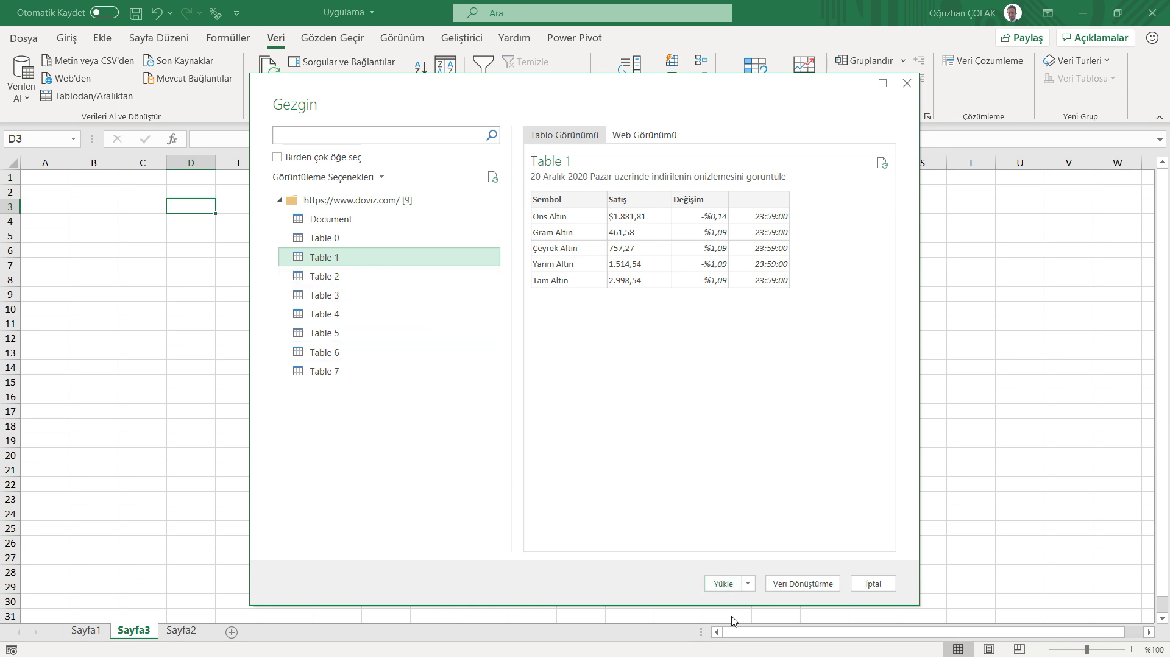
pyautogui.click(721, 584)
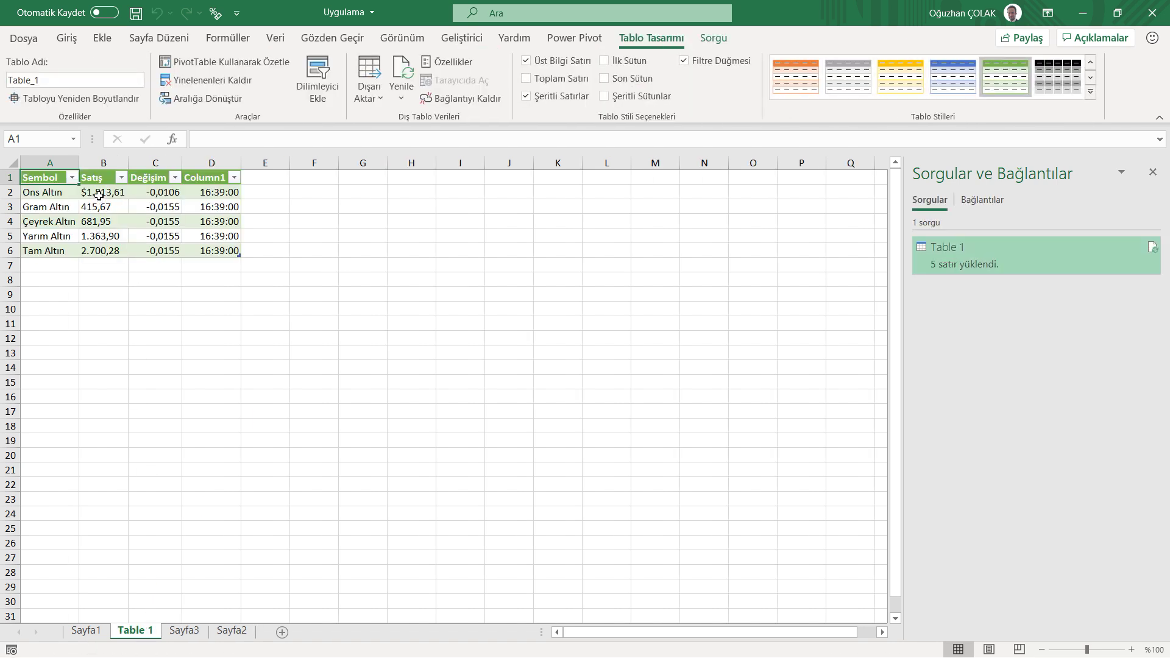
# Step: Check the Ons, Gram, Çeyrek, Yarım and Tam Altın selling prices in the imported table
pyautogui.click(98, 195)
pyautogui.click(101, 209)
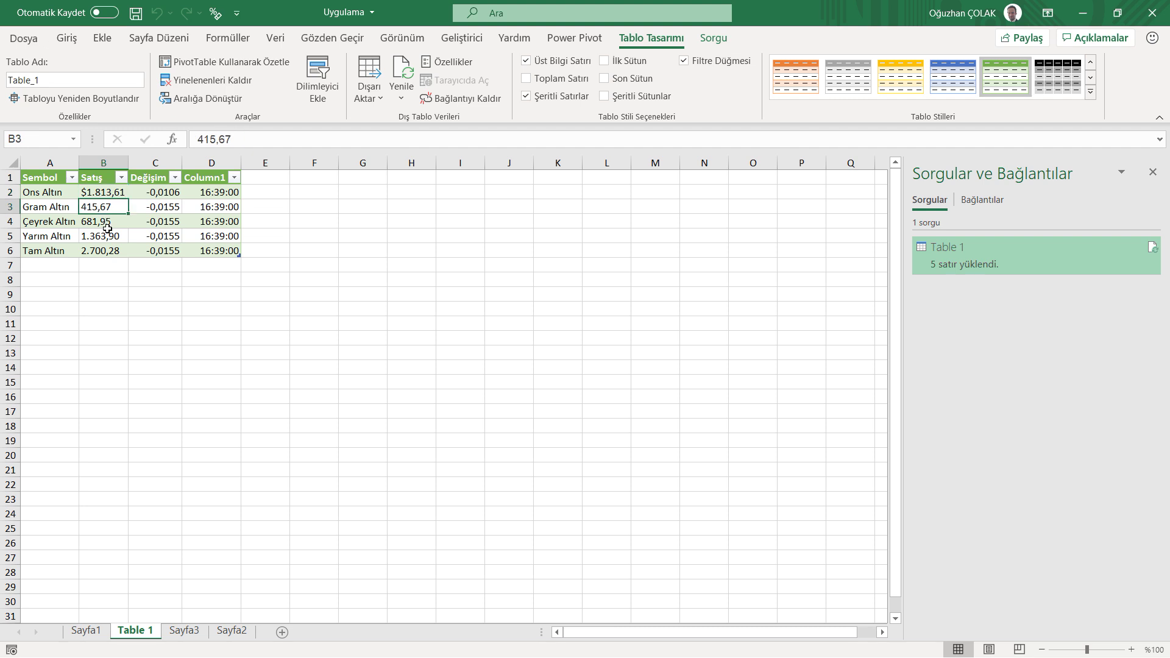
pyautogui.click(108, 223)
pyautogui.click(109, 236)
pyautogui.click(104, 252)
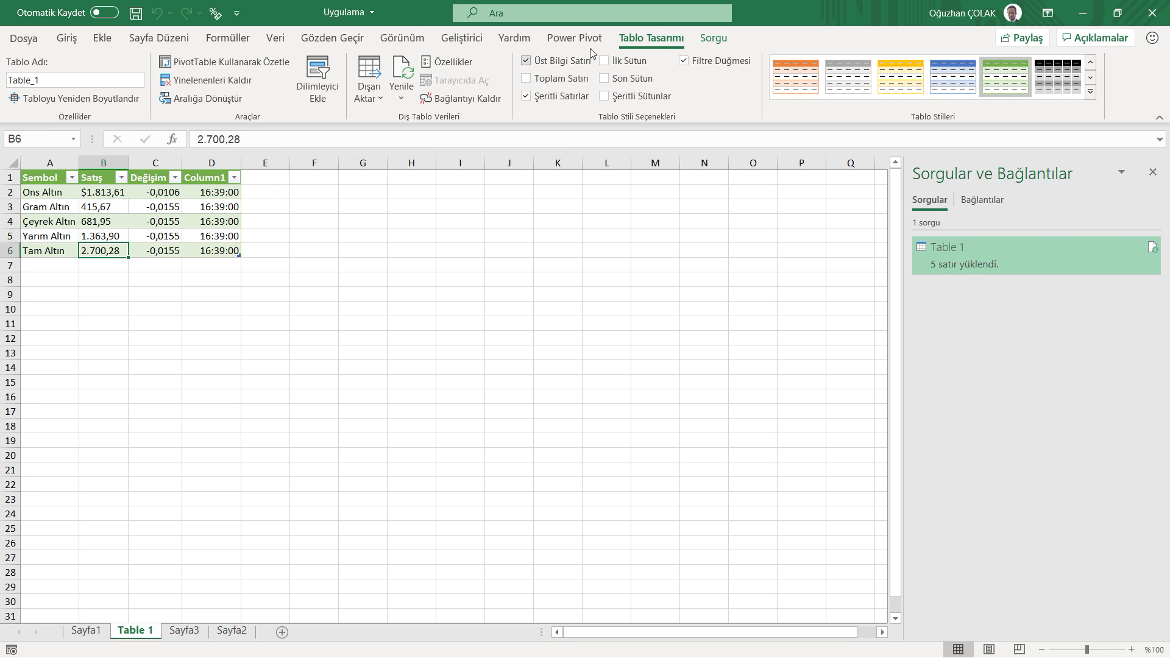
# Step: Enable Yenileme sıklığı periodic refresh in the Table 1 query properties and confirm with Tamam
pyautogui.click(713, 38)
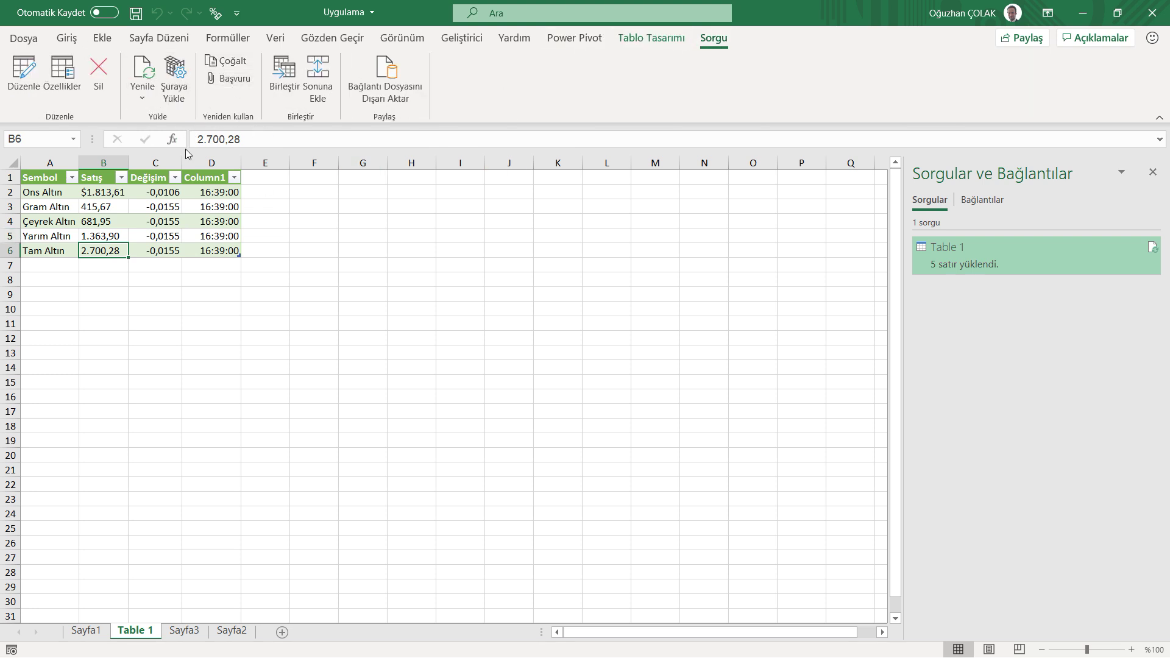
pyautogui.click(63, 78)
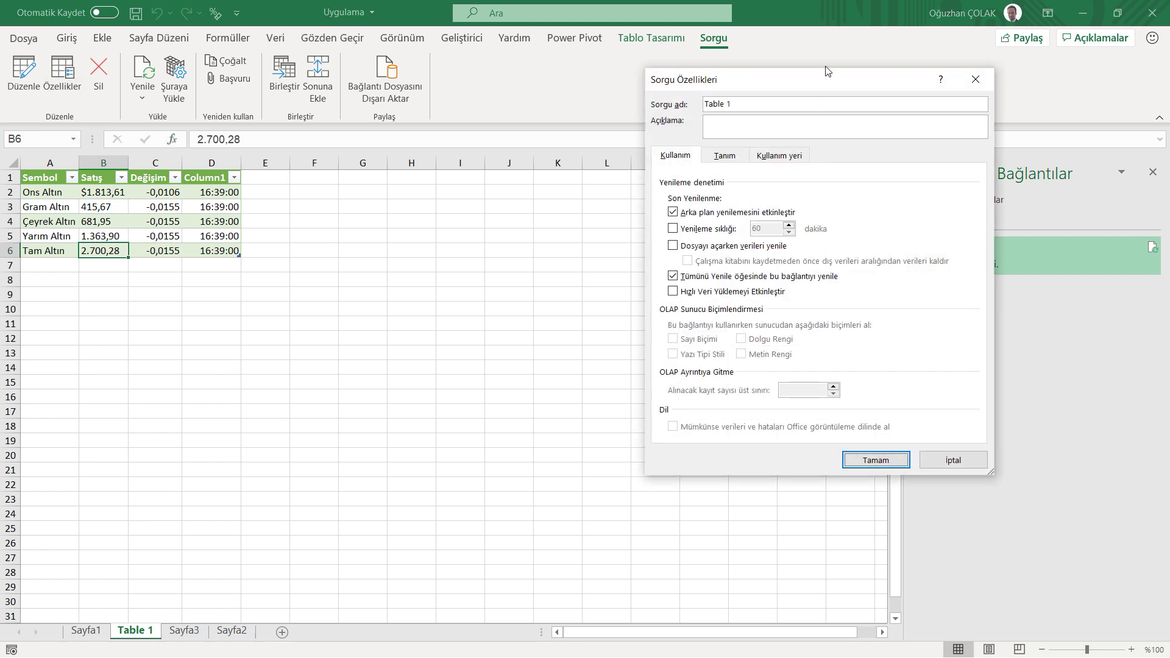
pyautogui.moveTo(808, 85); pyautogui.dragTo(443, 150)
pyautogui.click(317, 297)
pyautogui.write('48')
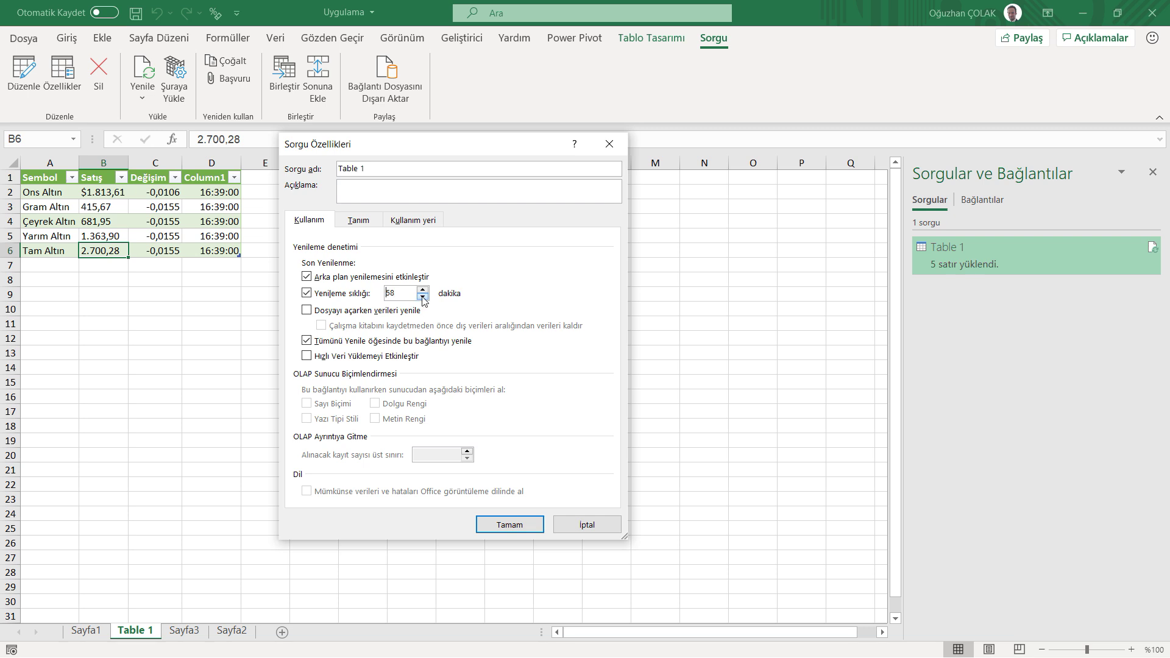
pyautogui.click(508, 524)
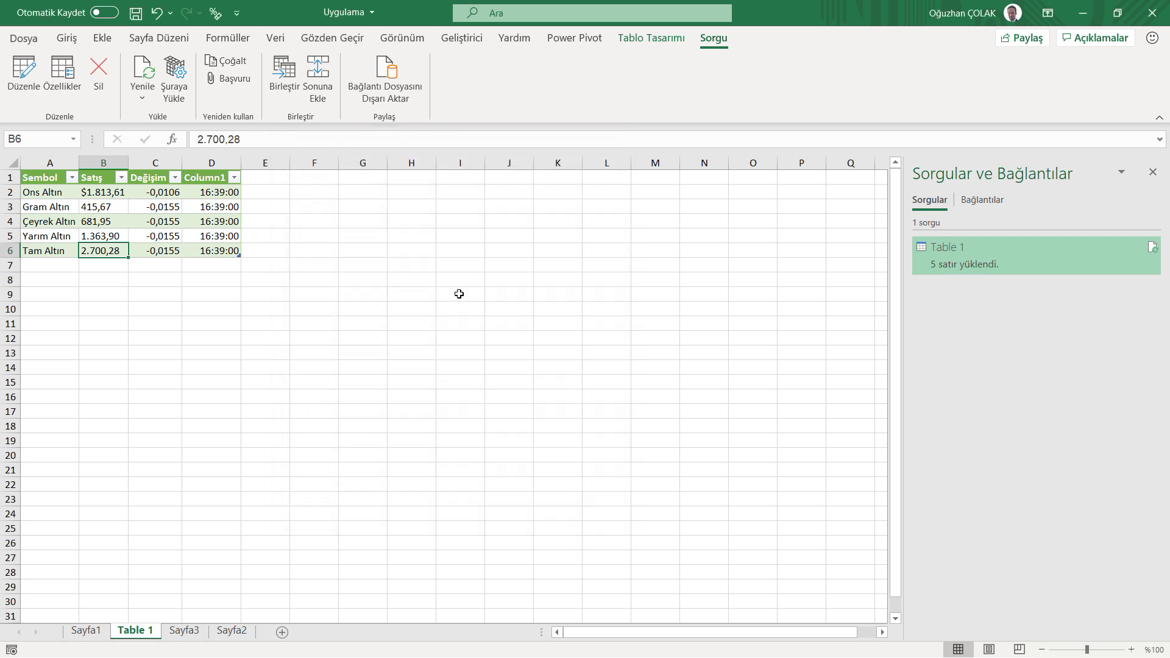